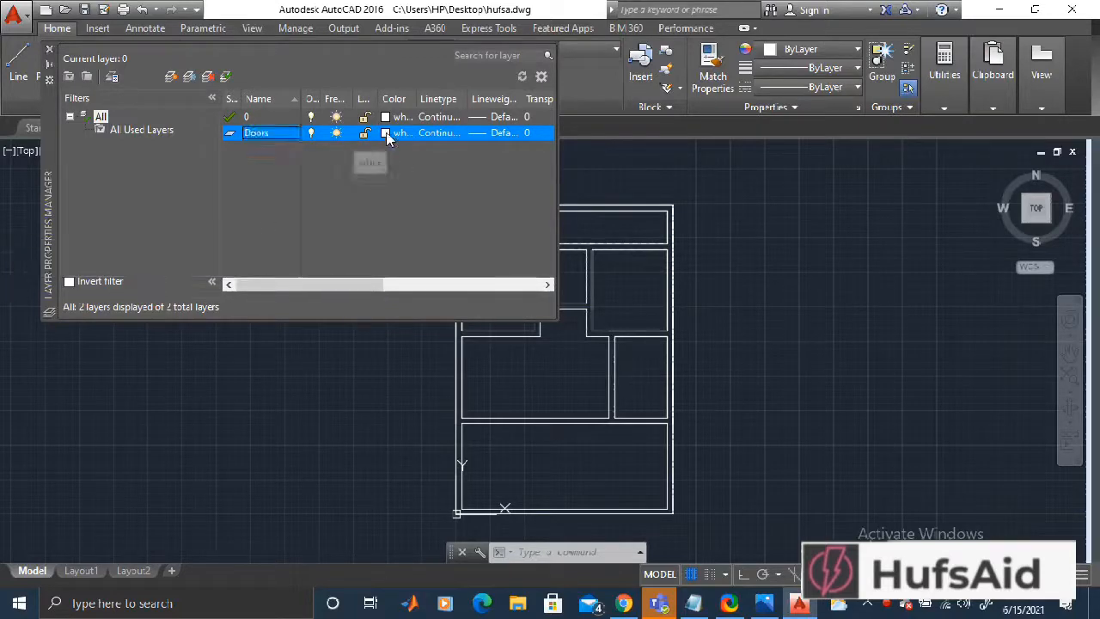
- Set the Doors layer's color to cyan and close the layer manager
click(395, 132)
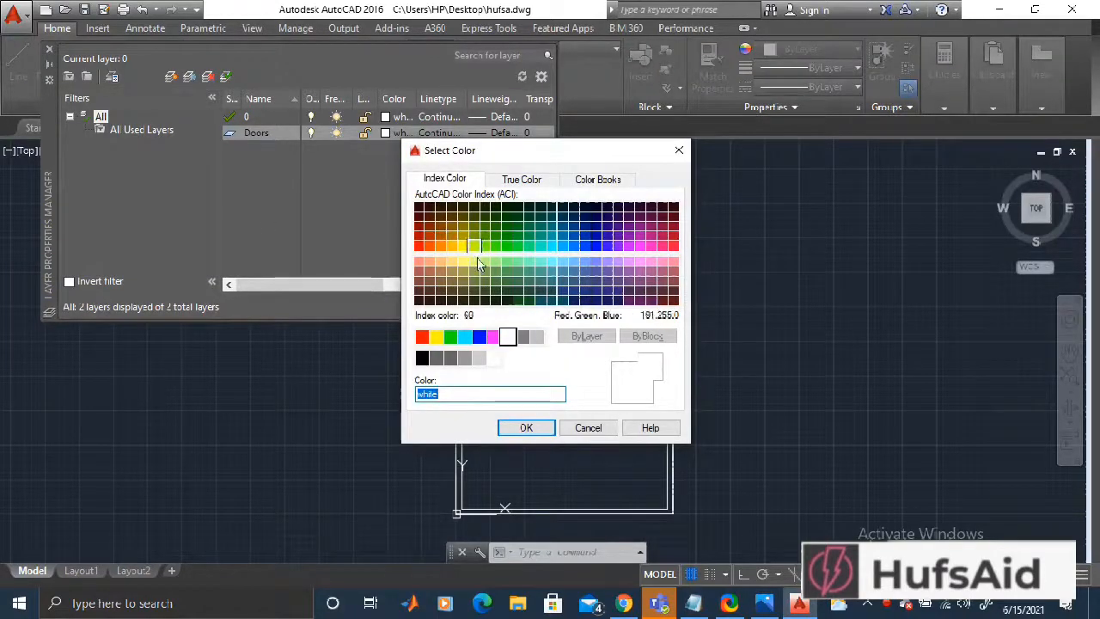
click(464, 336)
click(526, 427)
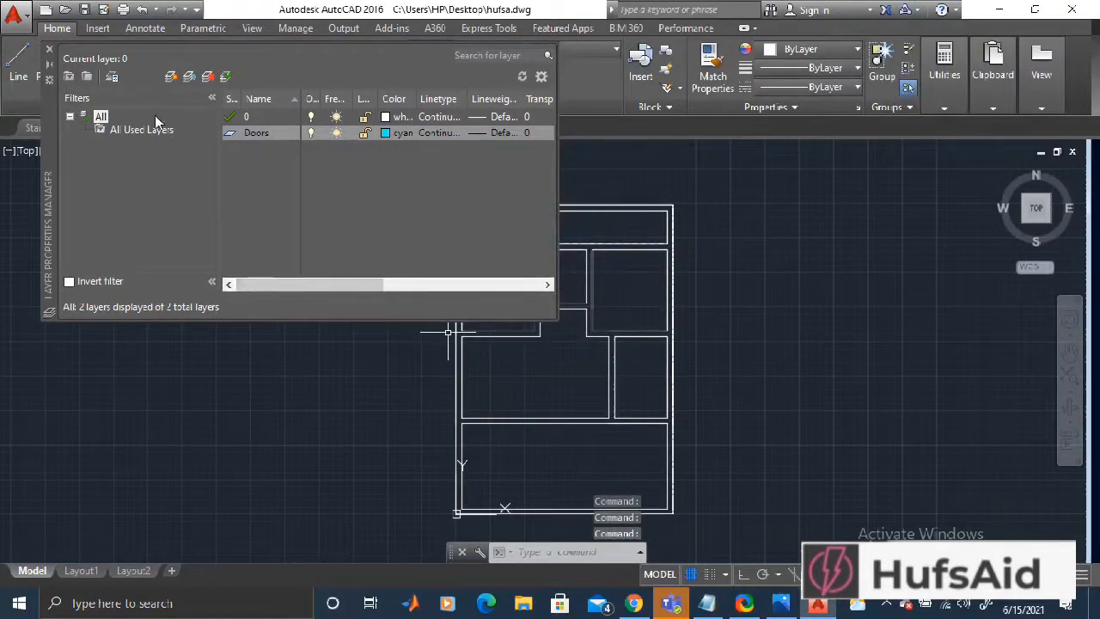
click(49, 50)
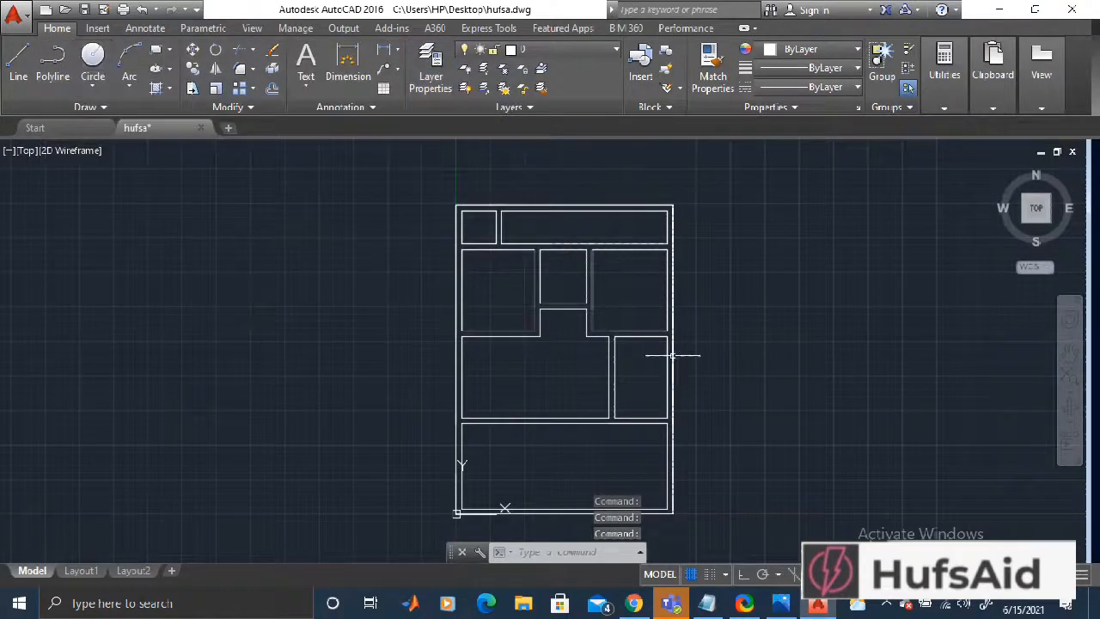
- Erase the window-selected group of objects outside the floor plan
click(753, 338)
click(607, 153)
key(Delete)
- Make Doors the current layer and draw a 3" wide by 10" high rectangle in the empty space west of the floor plan
click(576, 56)
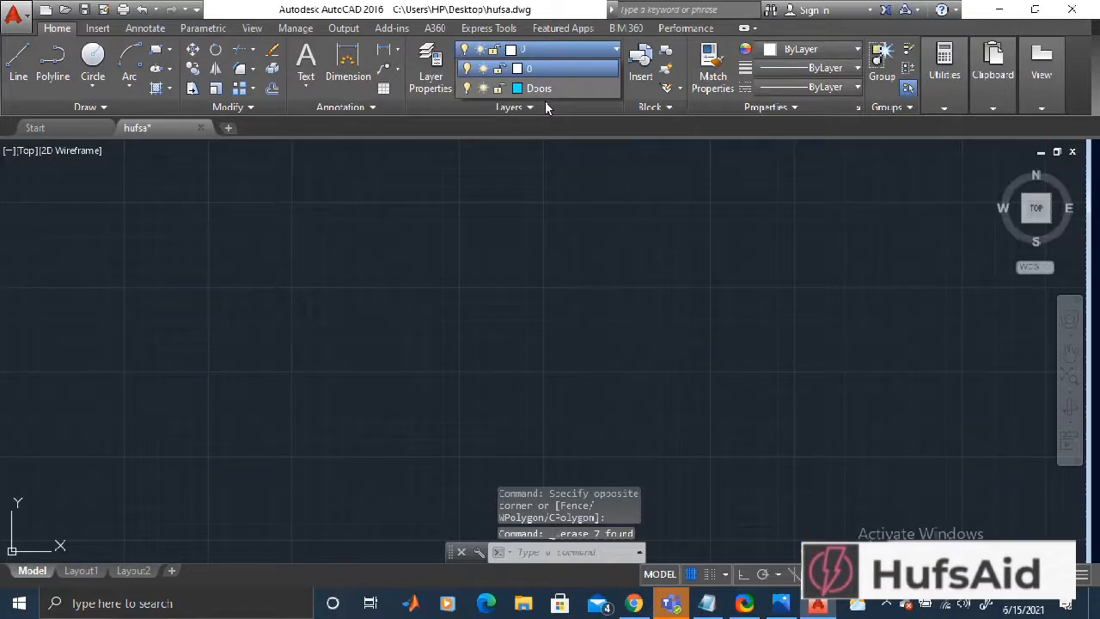
click(545, 90)
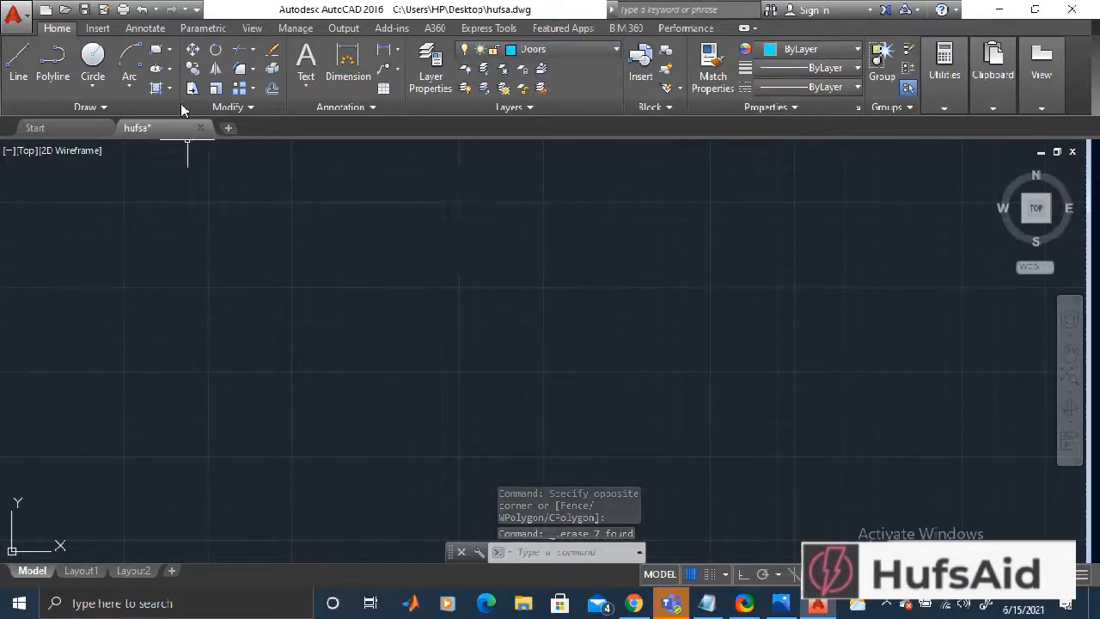
click(156, 51)
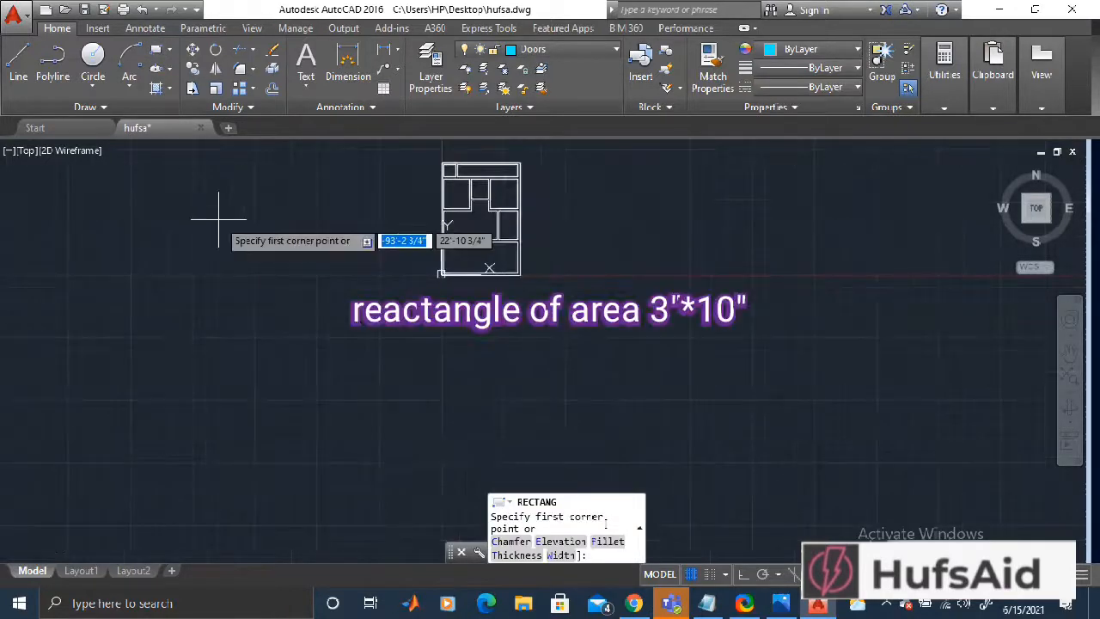
click(220, 220)
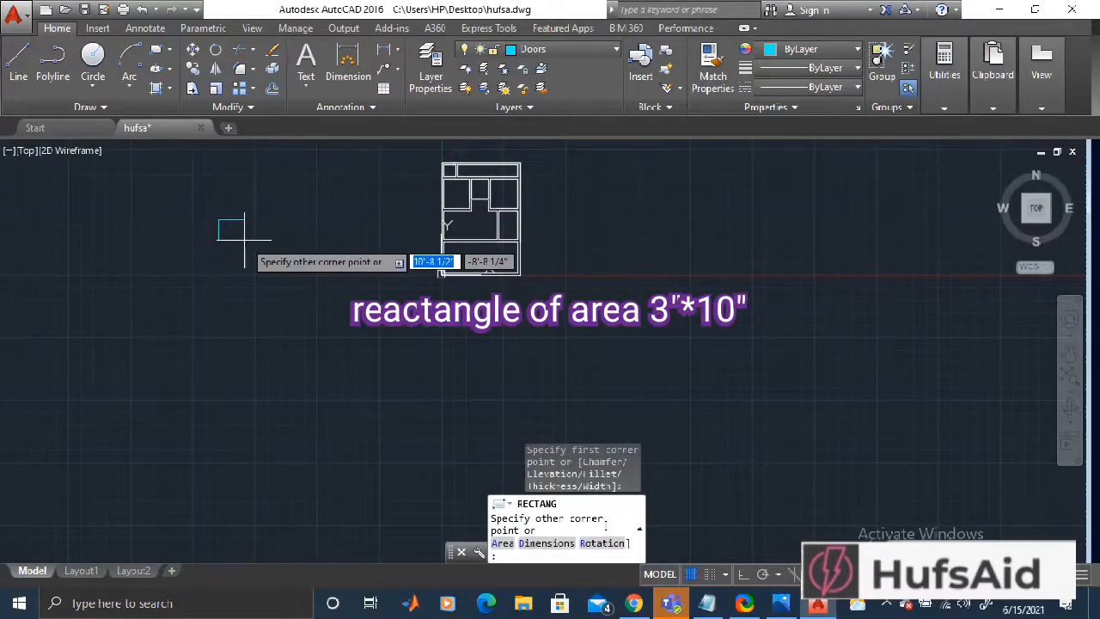
text(3)
text(')
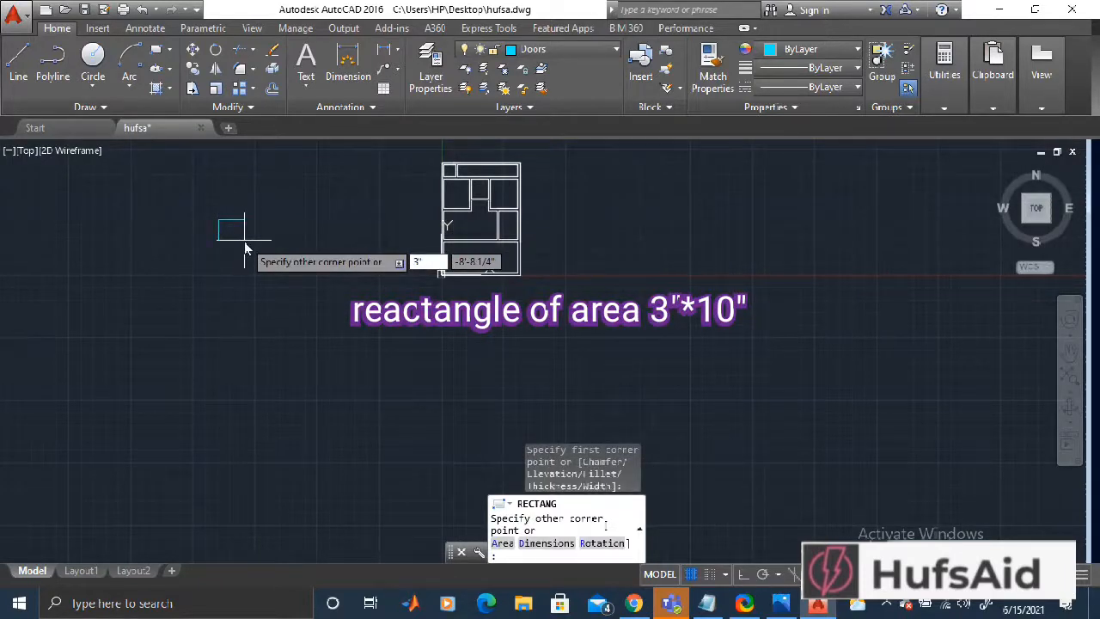
key(Tab)
text(10')
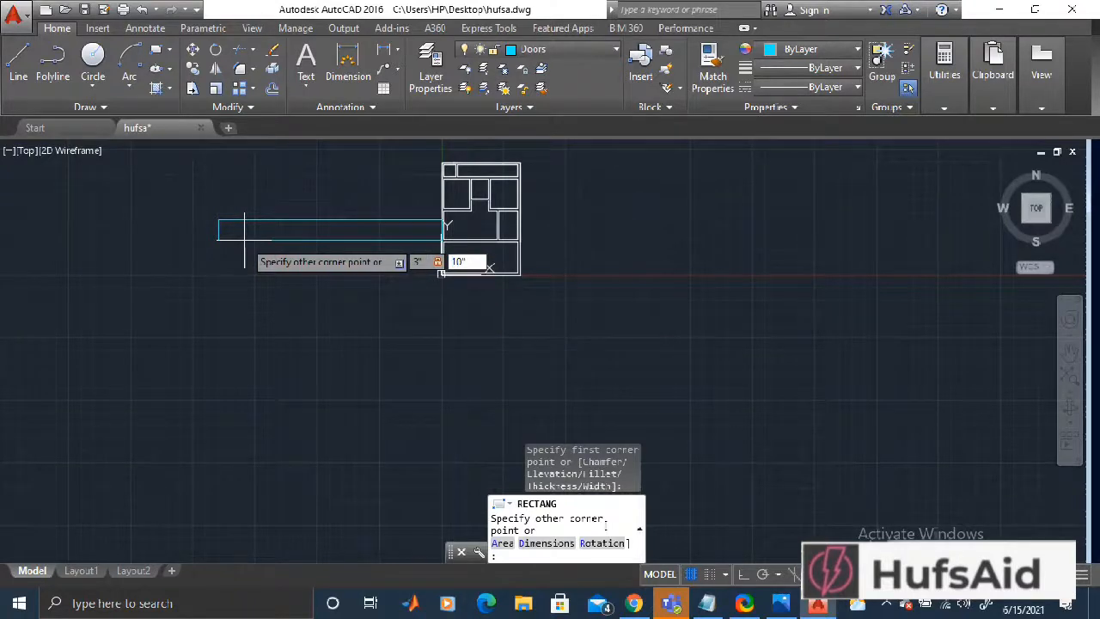
key(Return)
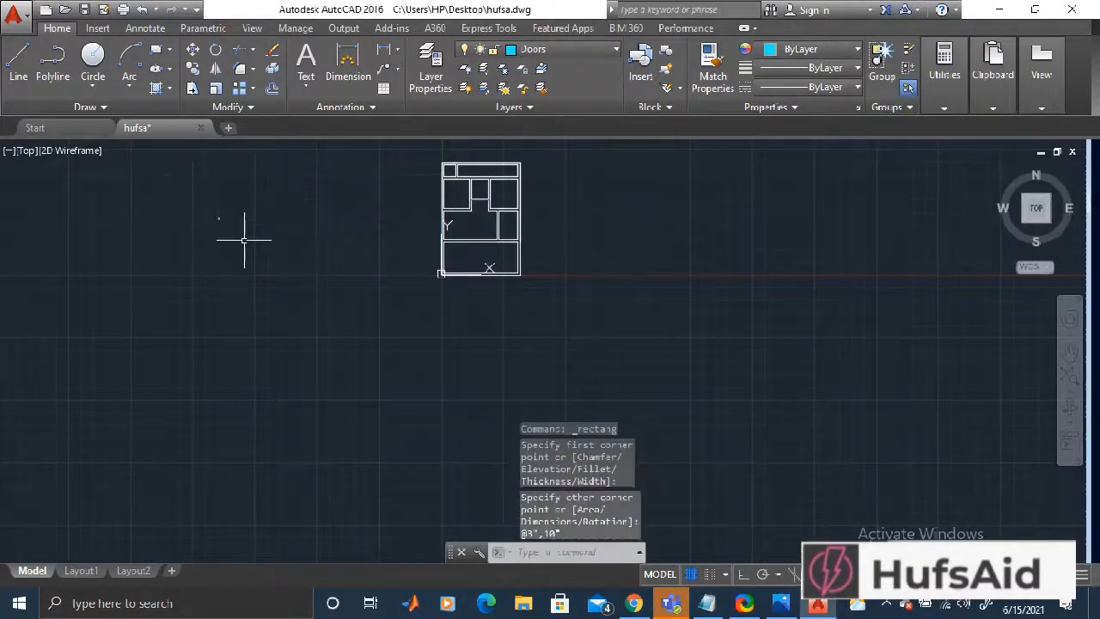
- Draw a 1.5" wide by 3' high door-leaf rectangle upward from the small rectangle's upper-right corner
middle_drag(211, 204, 330, 303)
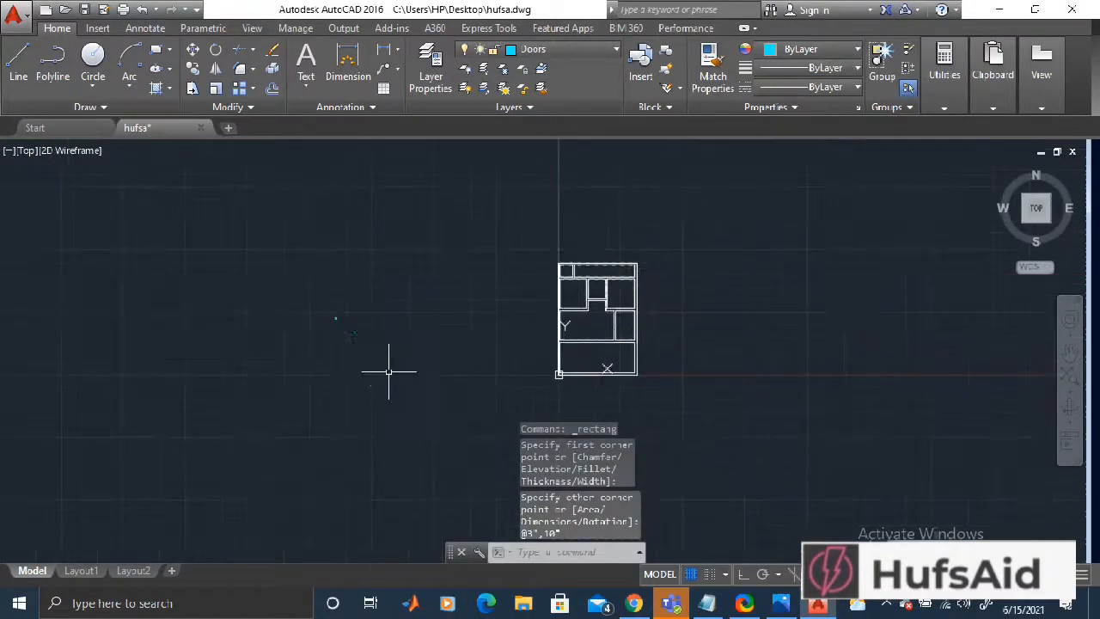
scroll(338, 334, up, 9)
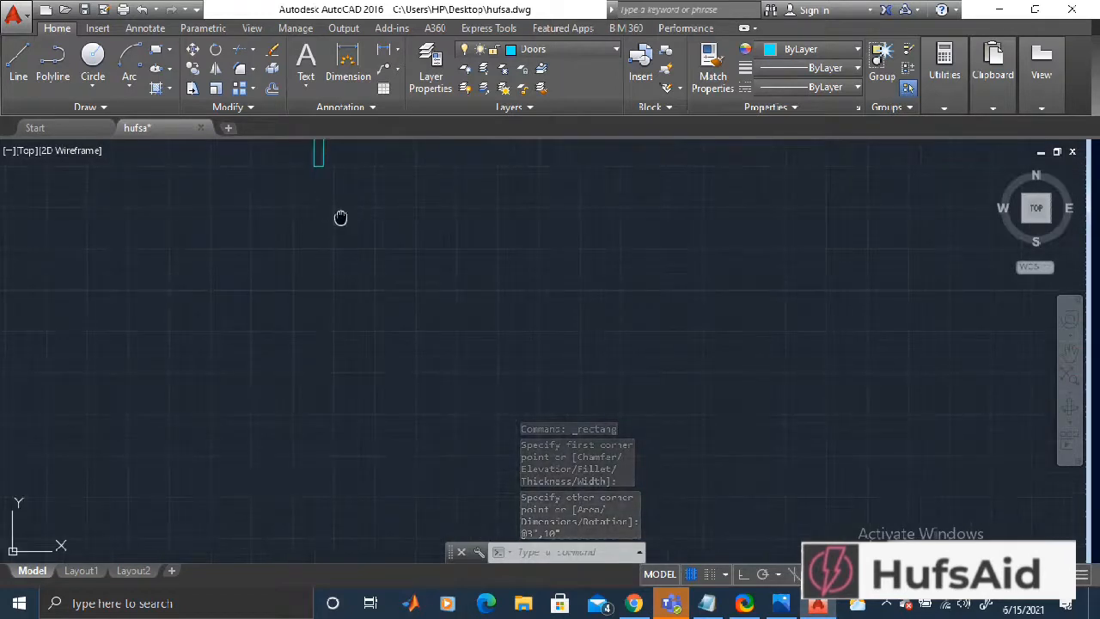
middle_drag(342, 215, 361, 304)
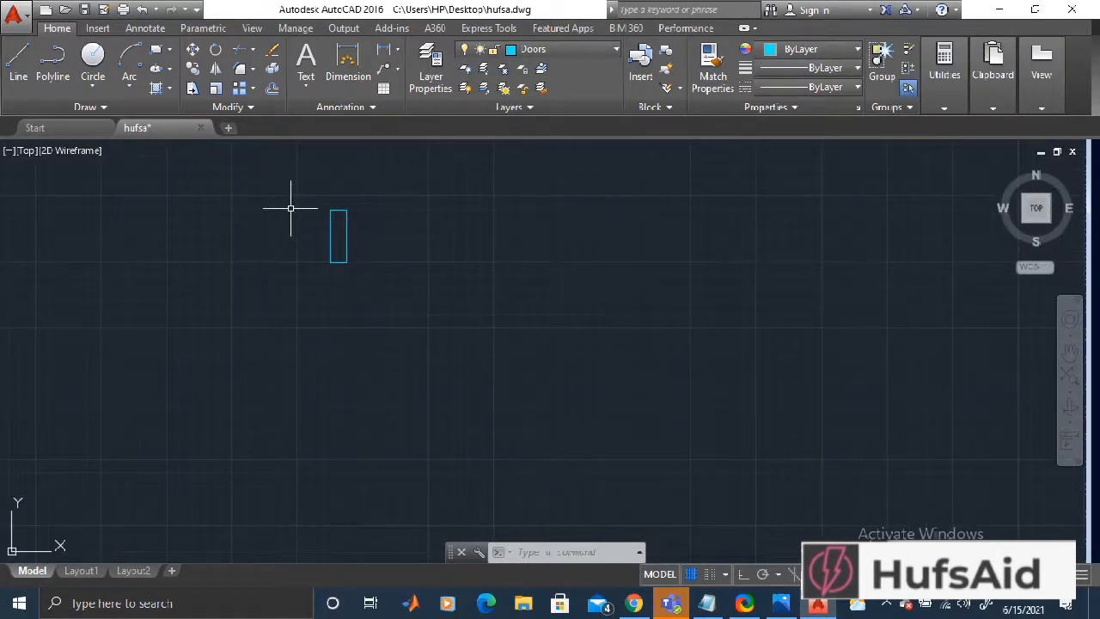
text(rec)
key(Return)
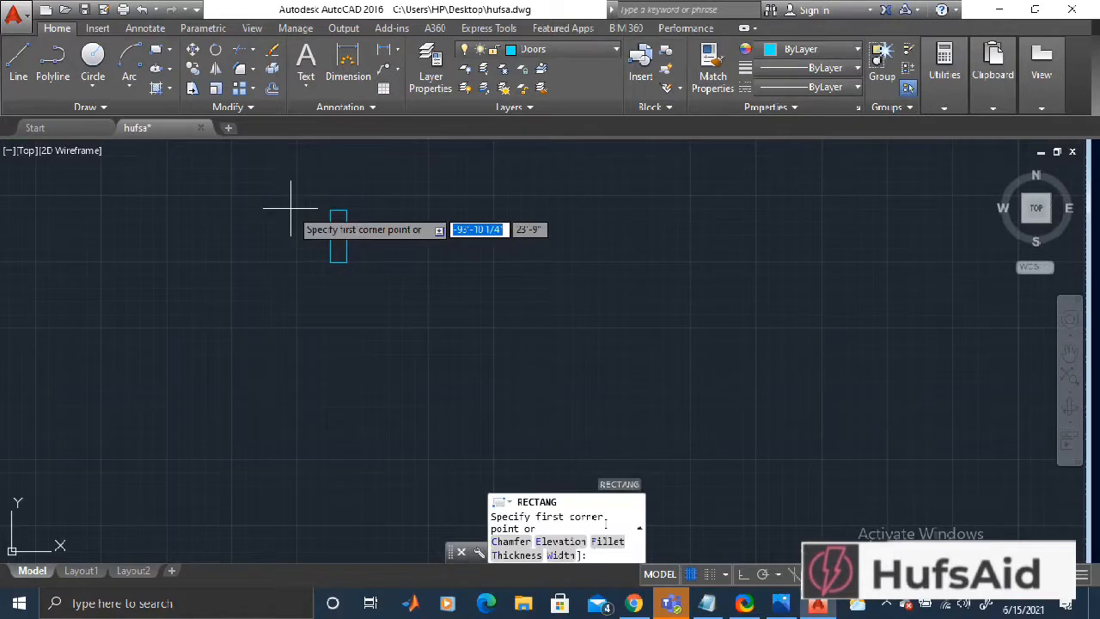
click(346, 209)
text(1.5')
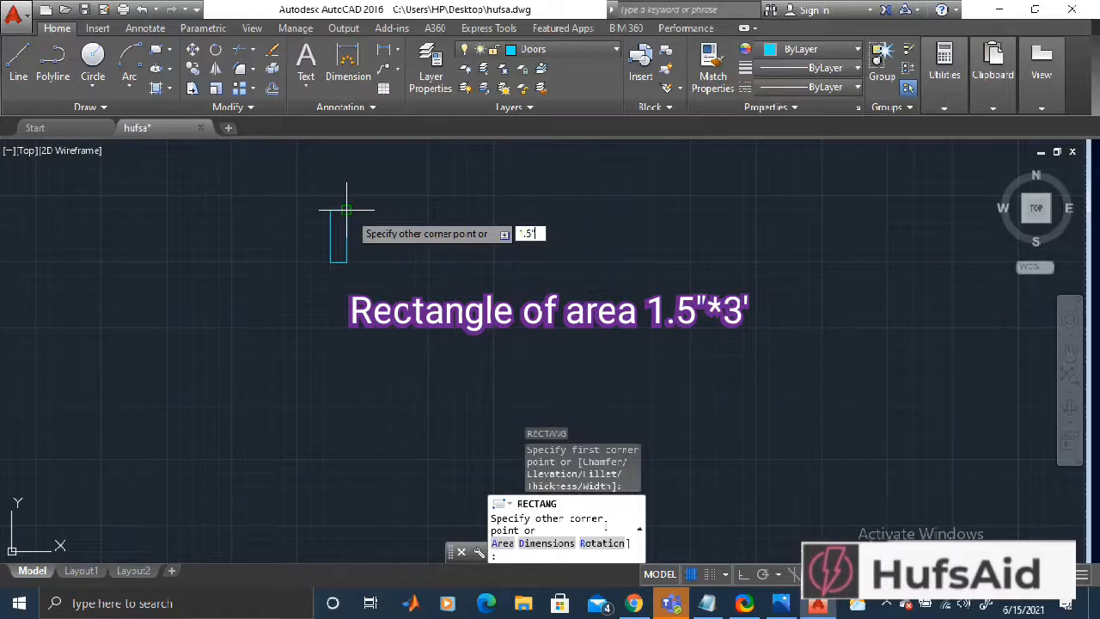
text(")
key(Tab)
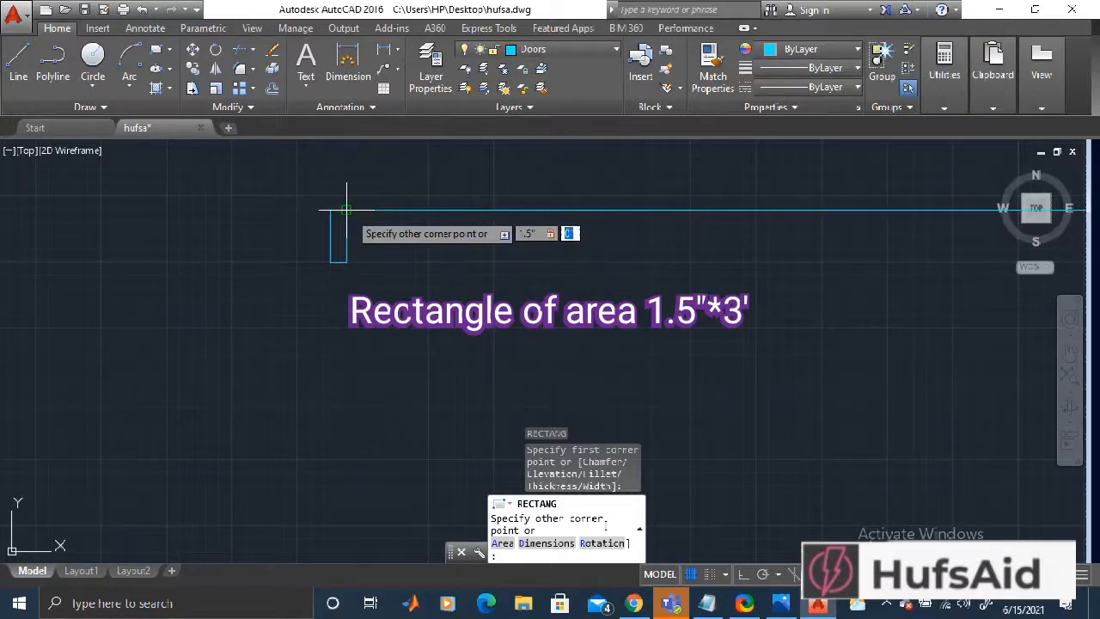
text(3')
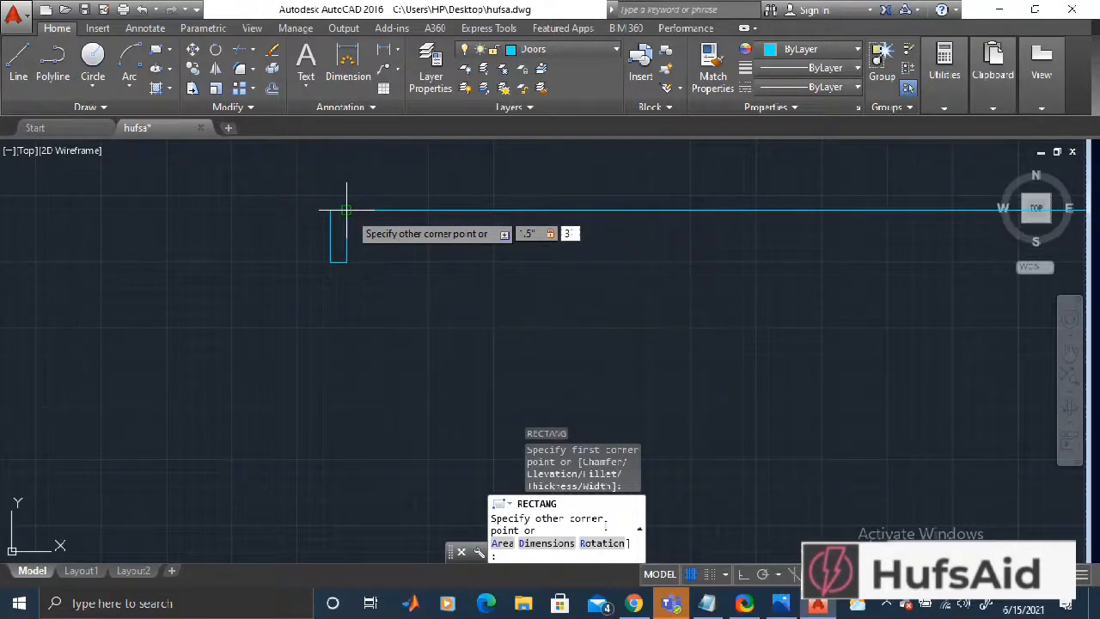
key(Return)
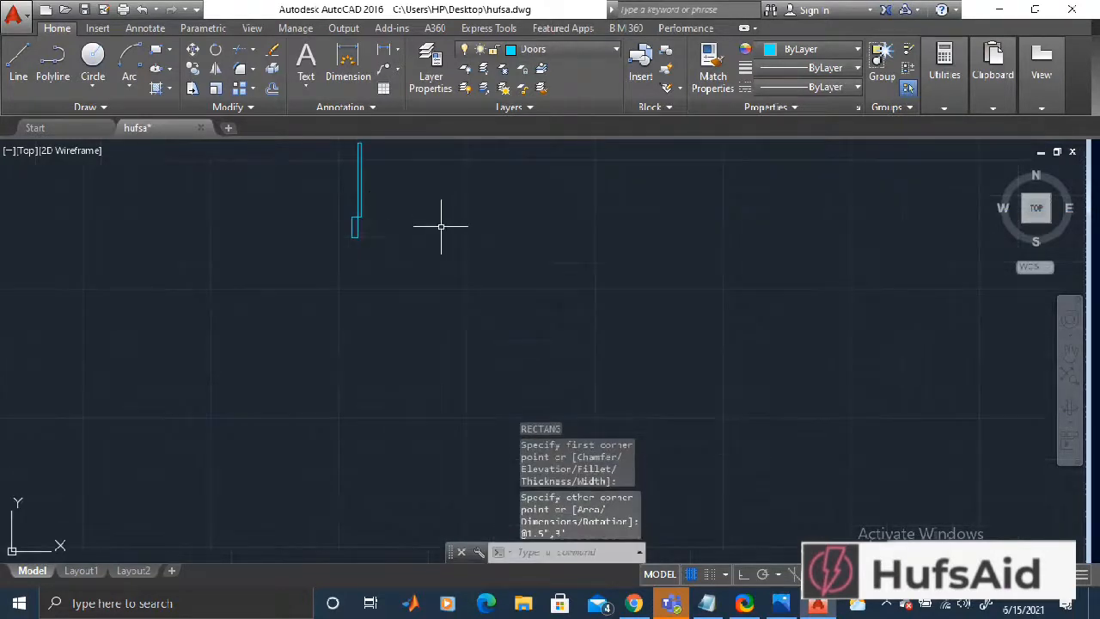
scroll(481, 335, down, 4)
scroll(411, 300, up, 4)
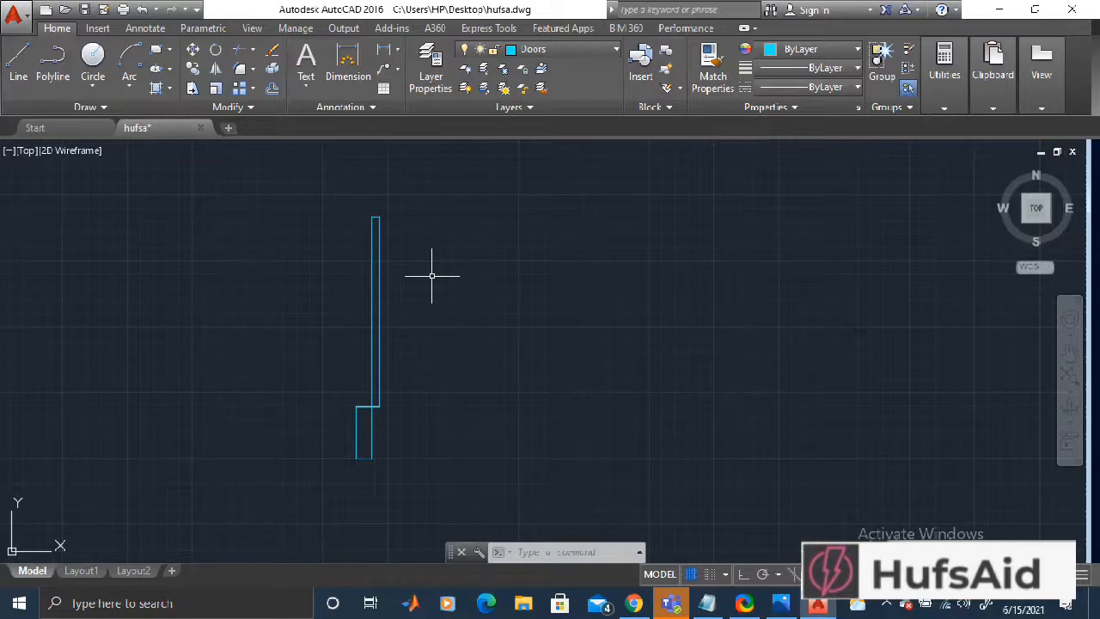
key(Delete)
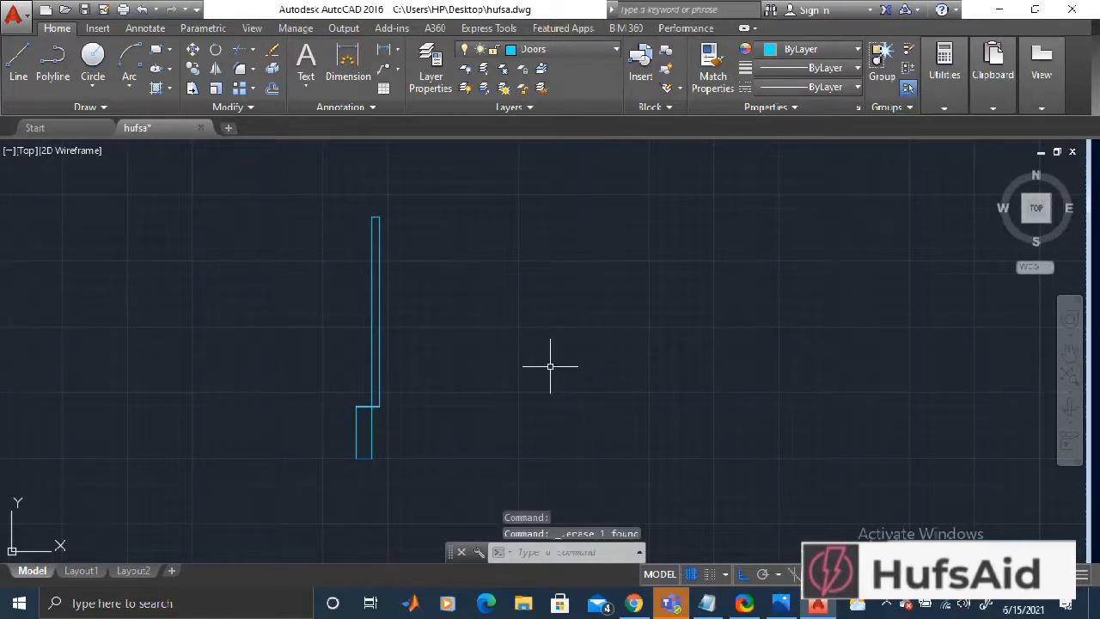
text(co)
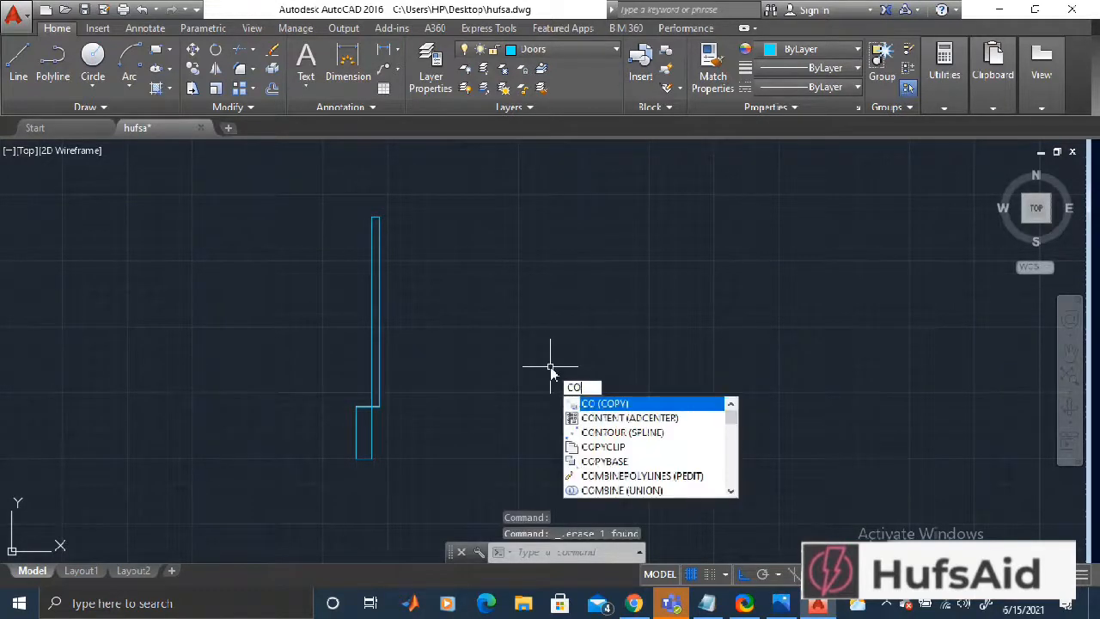
key(BackSpace)
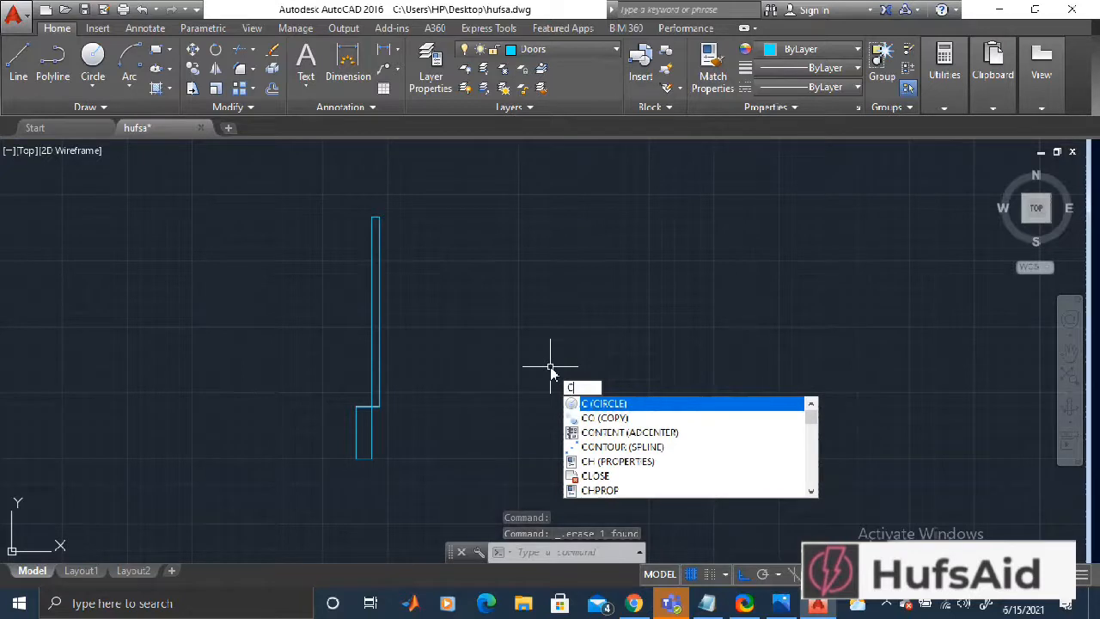
key(BackSpace)
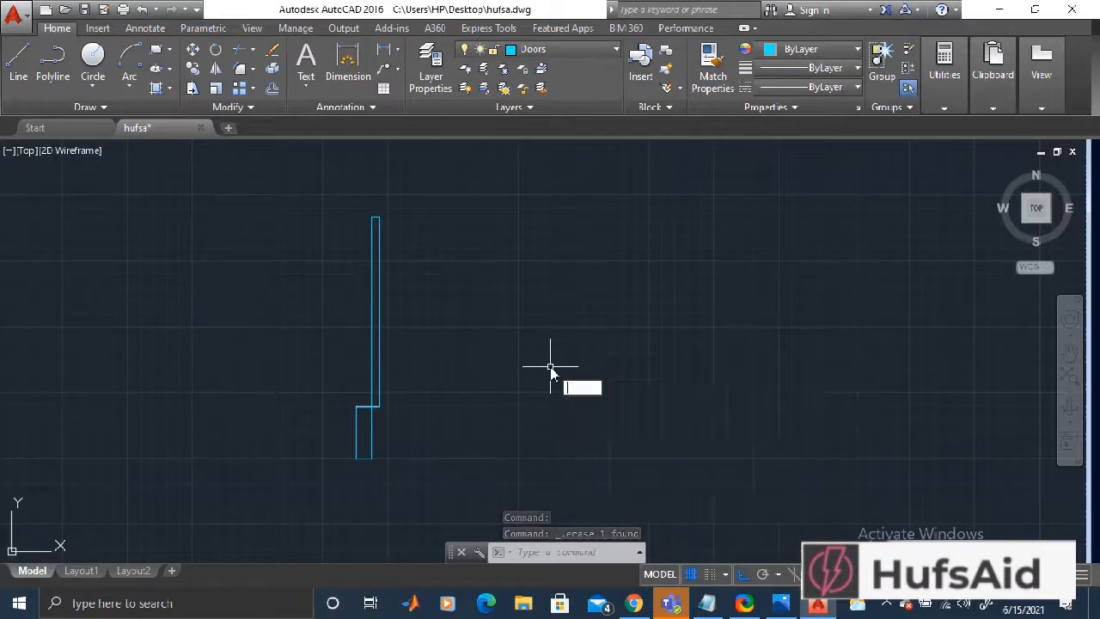
click(127, 87)
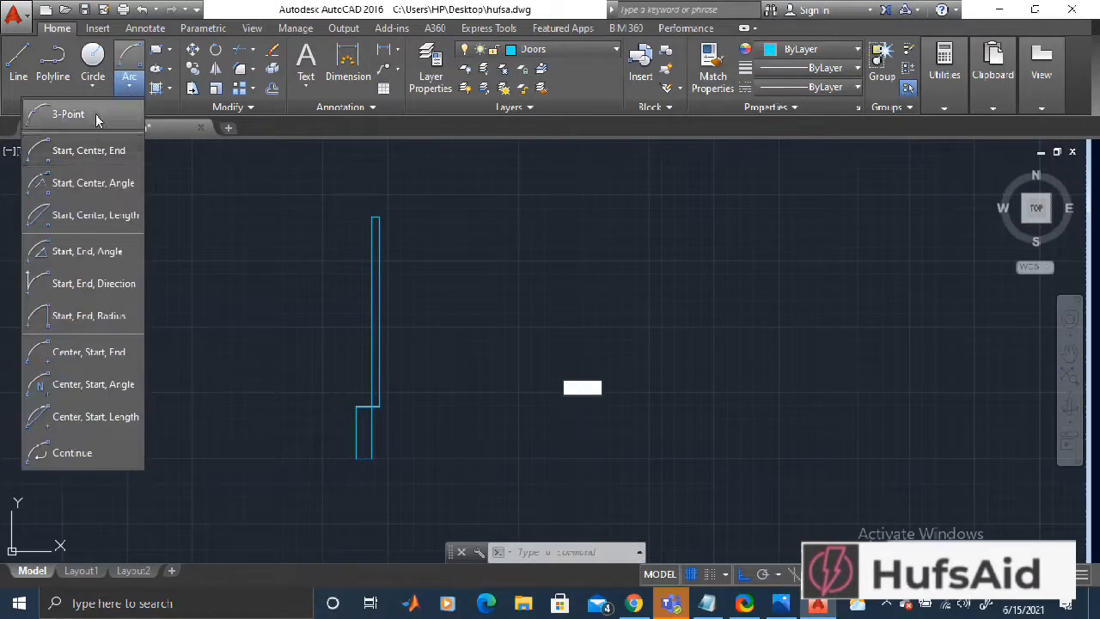
click(97, 150)
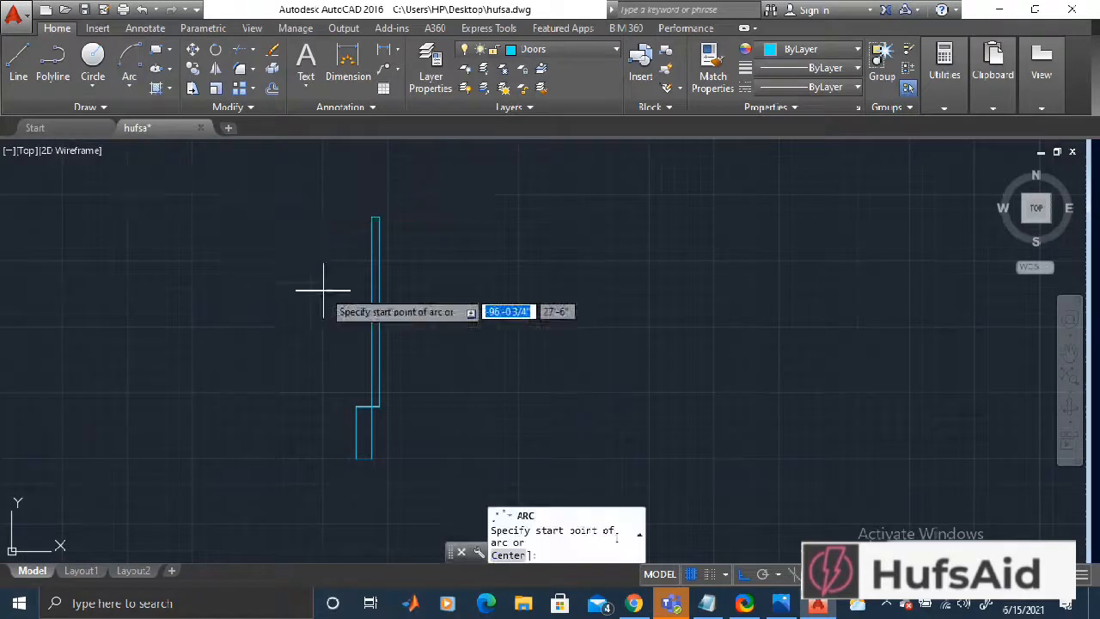
click(378, 217)
key(Escape)
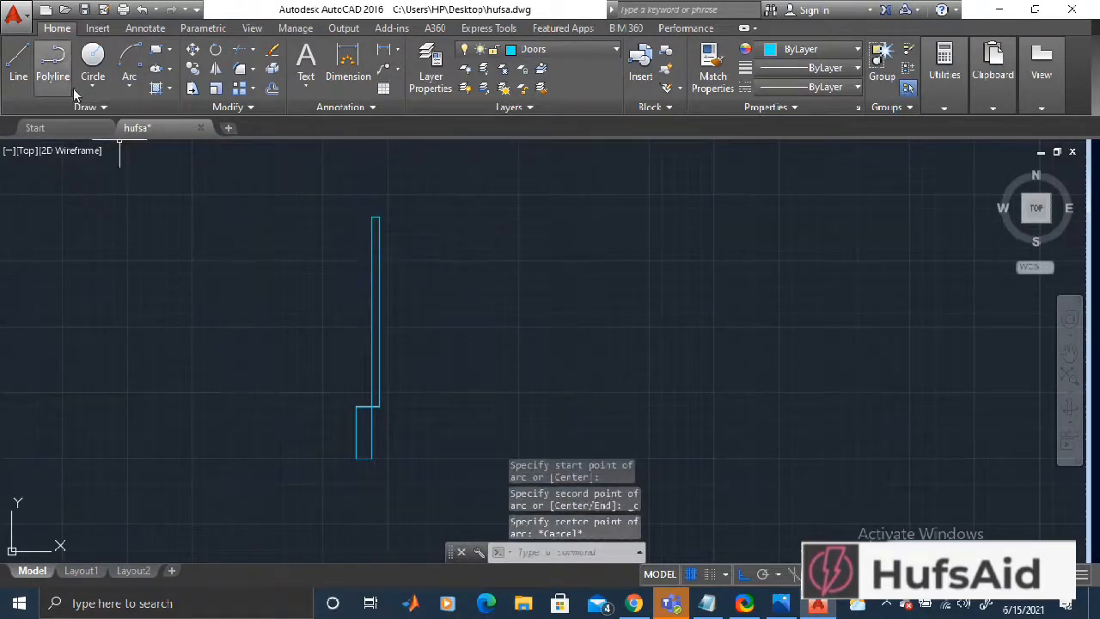
- Draw a start-center-end swing arc from the door leaf's upper-left corner, centered on its lower-left corner, ending horizontally 3' to the right
click(123, 88)
click(104, 117)
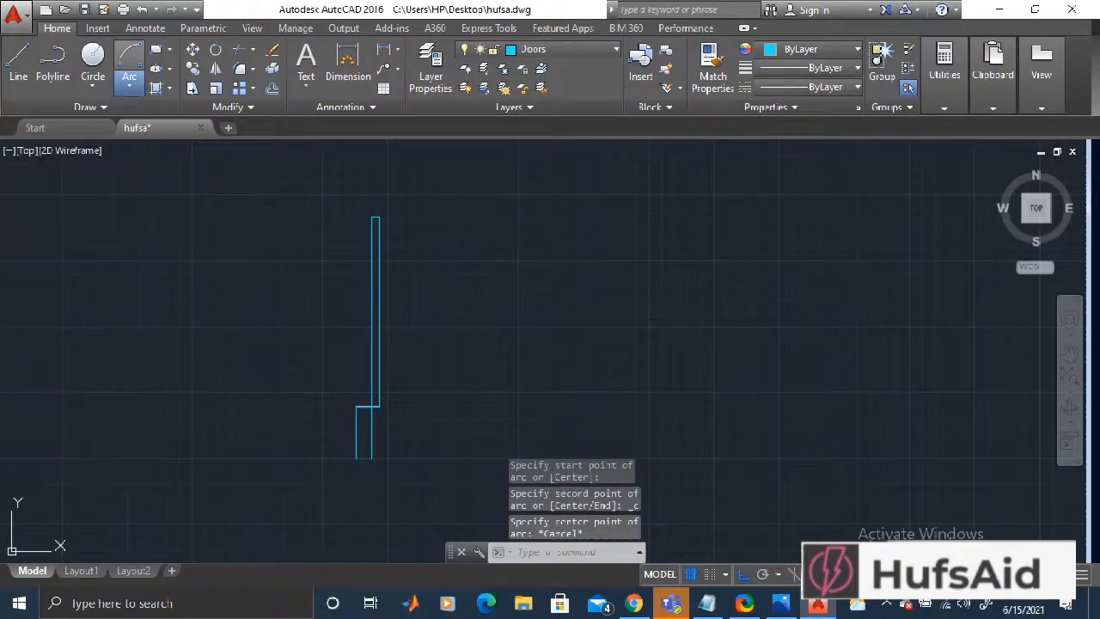
click(370, 216)
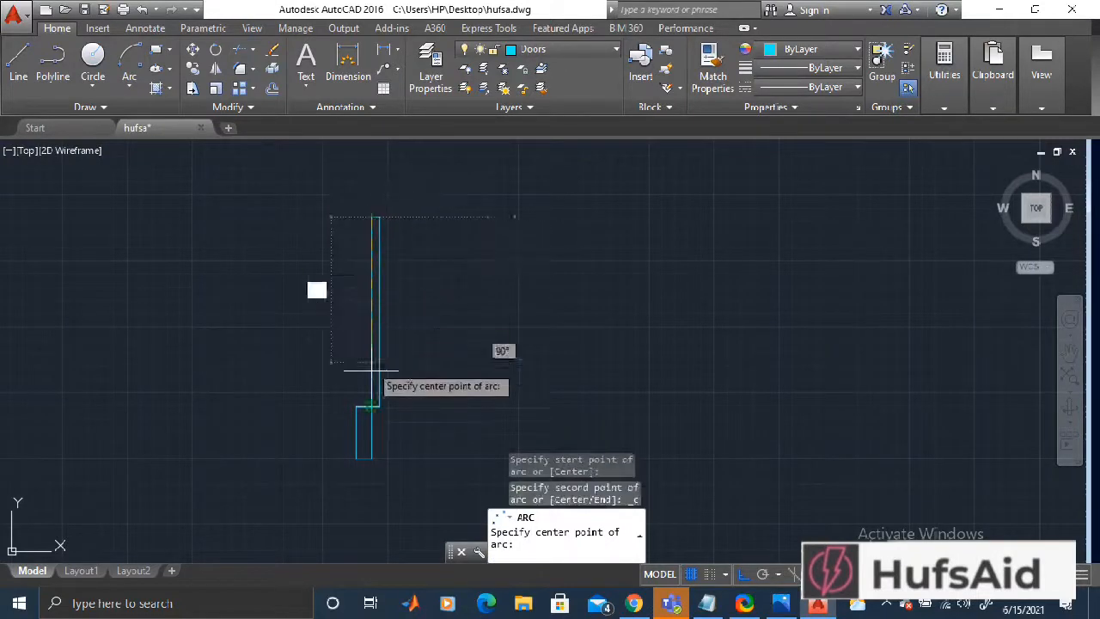
click(370, 406)
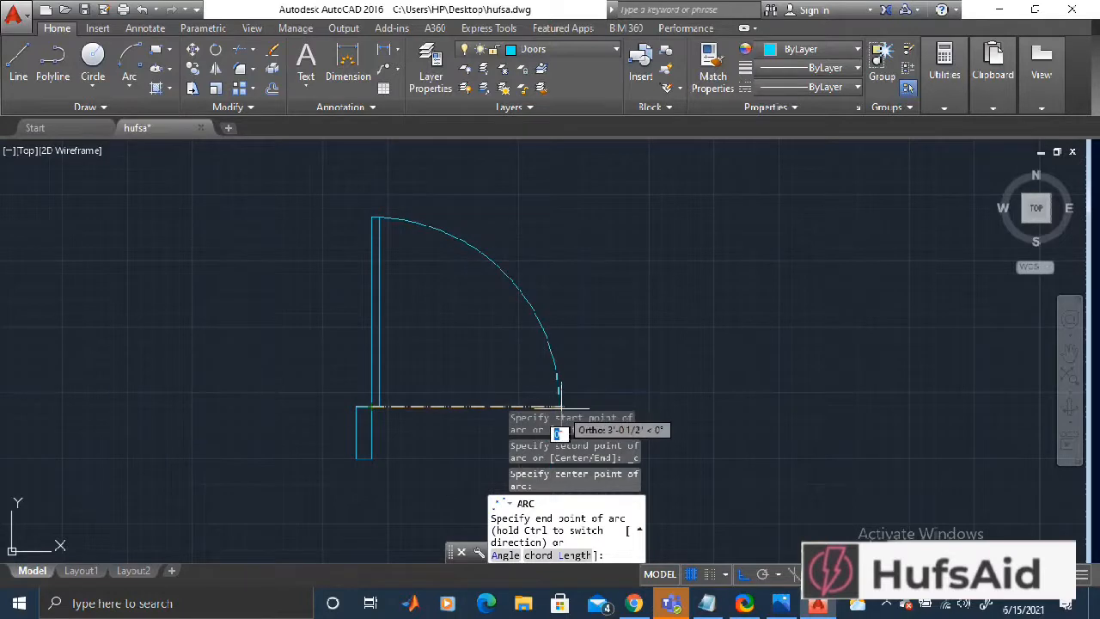
scroll(557, 433, down, 1)
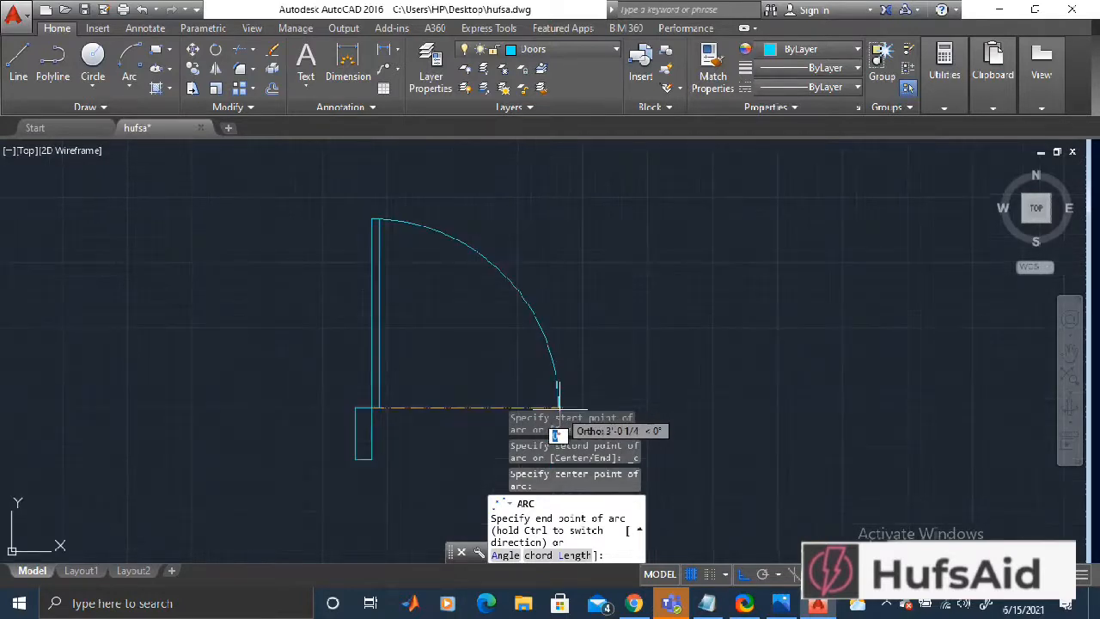
scroll(557, 433, up, 5)
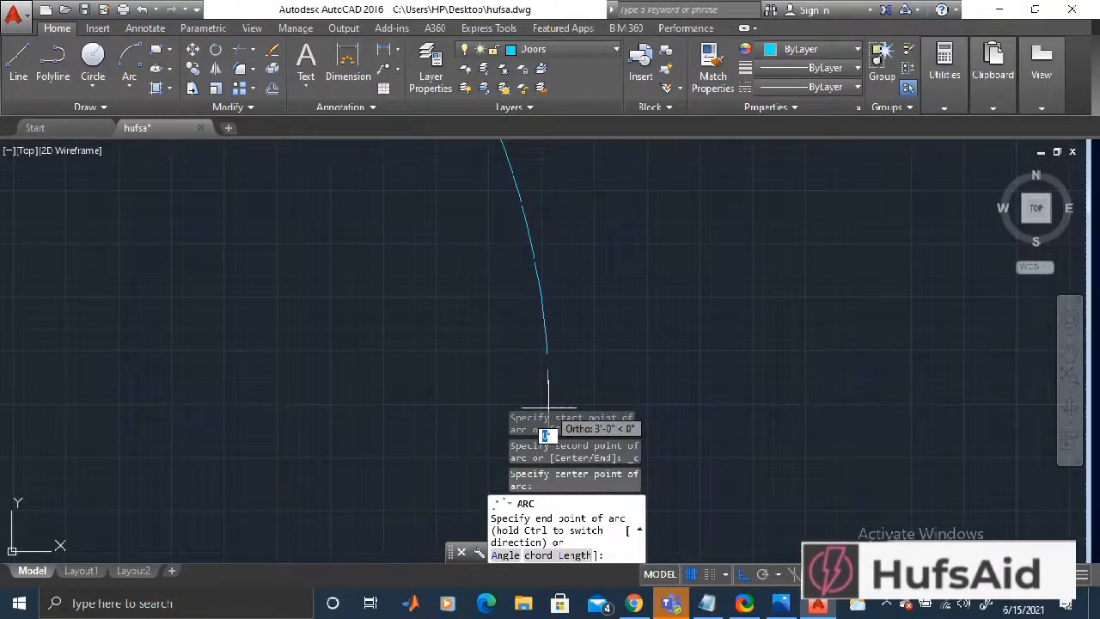
click(547, 408)
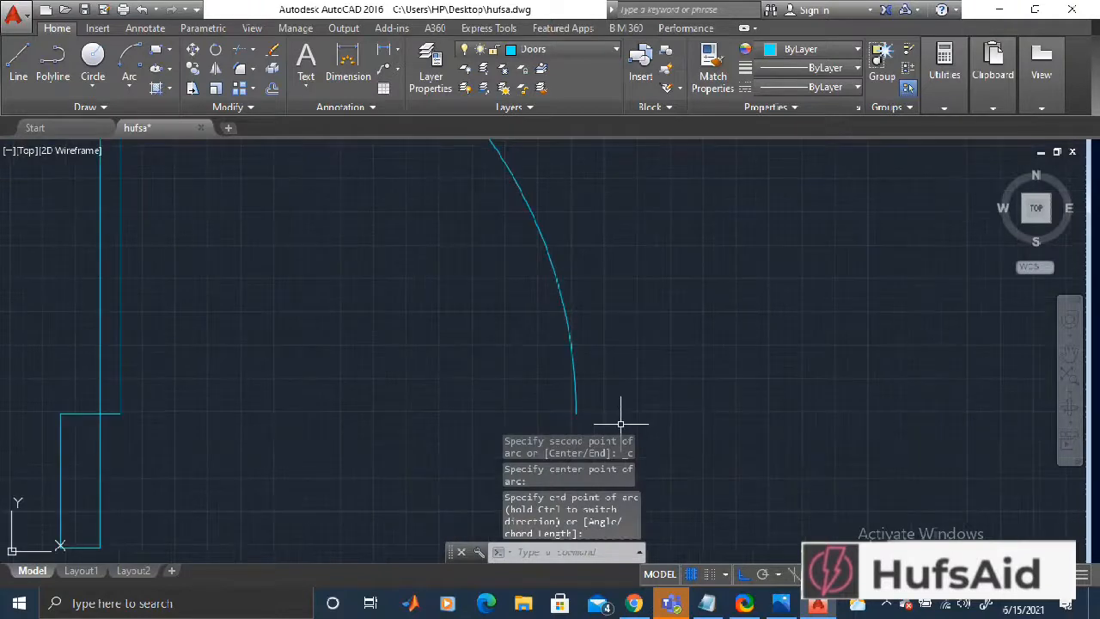
- Copy the small jamb rectangle horizontally, from its upper-left corner to the lower endpoint of the swing arc
text(co)
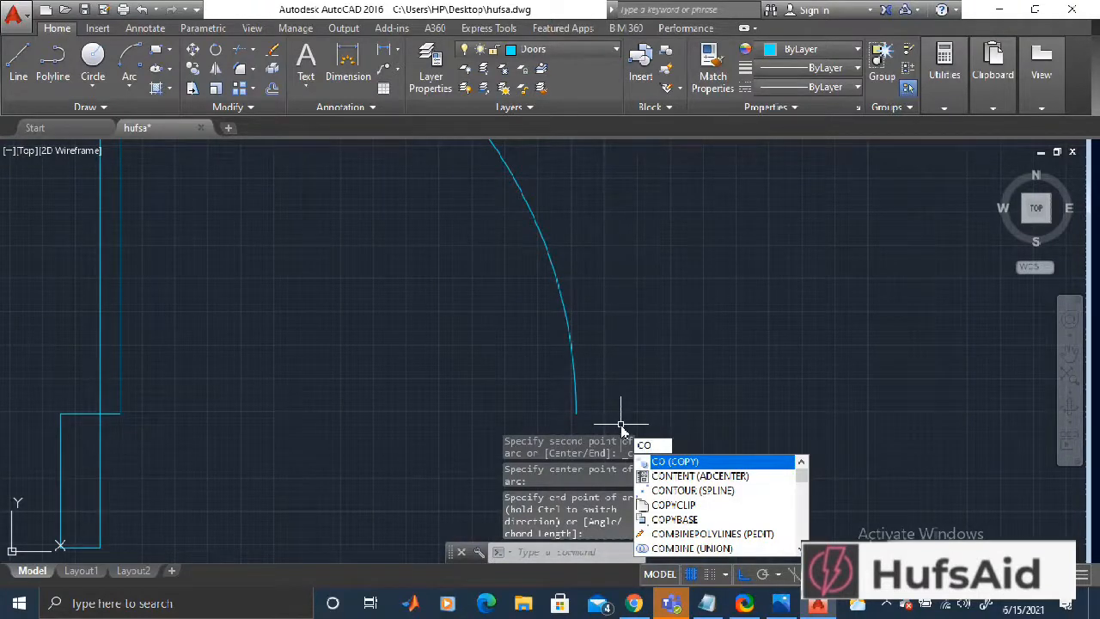
key(Return)
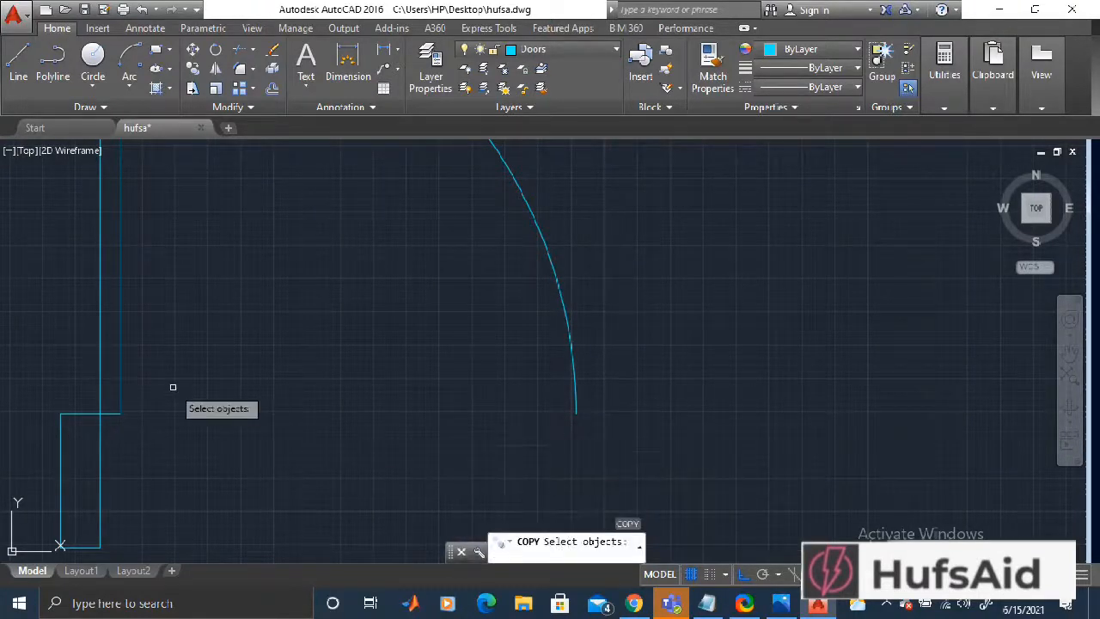
click(60, 419)
key(Return)
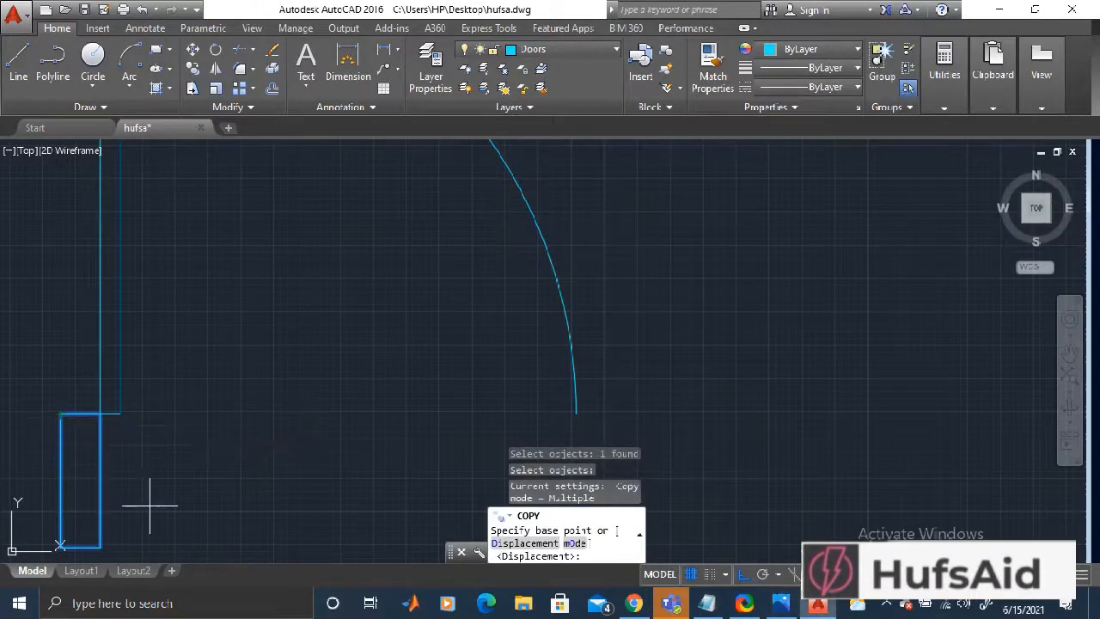
click(60, 414)
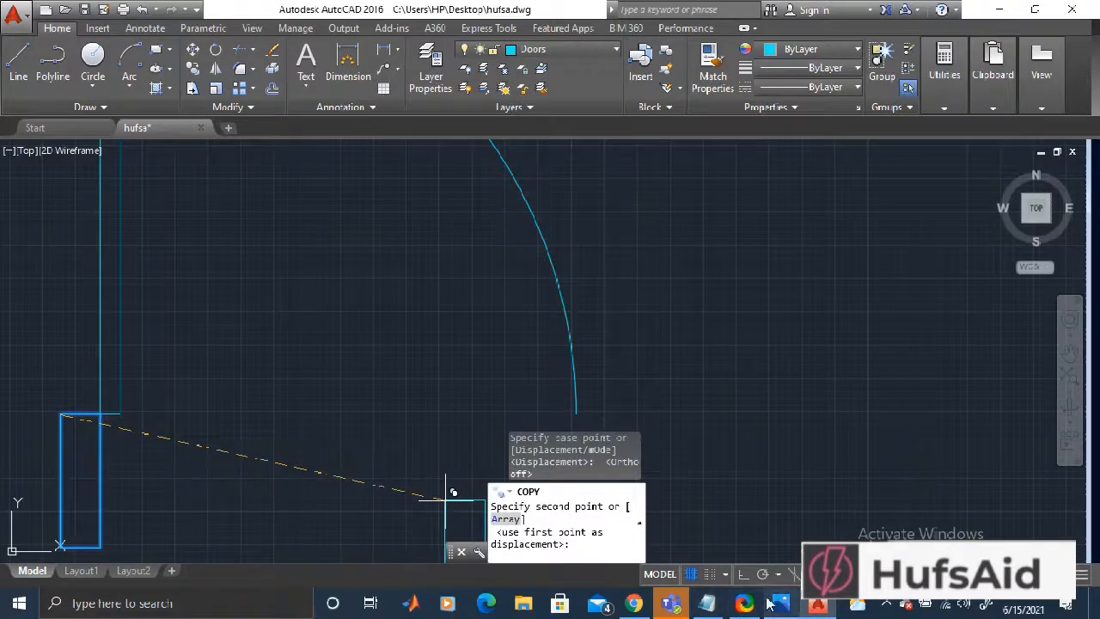
click(742, 576)
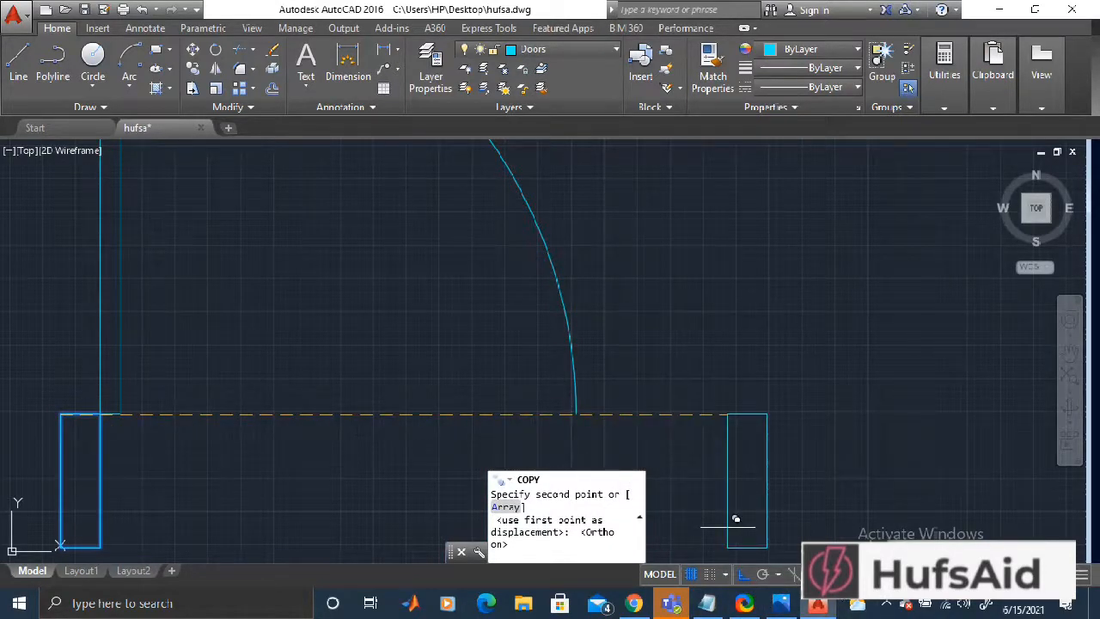
key(F3)
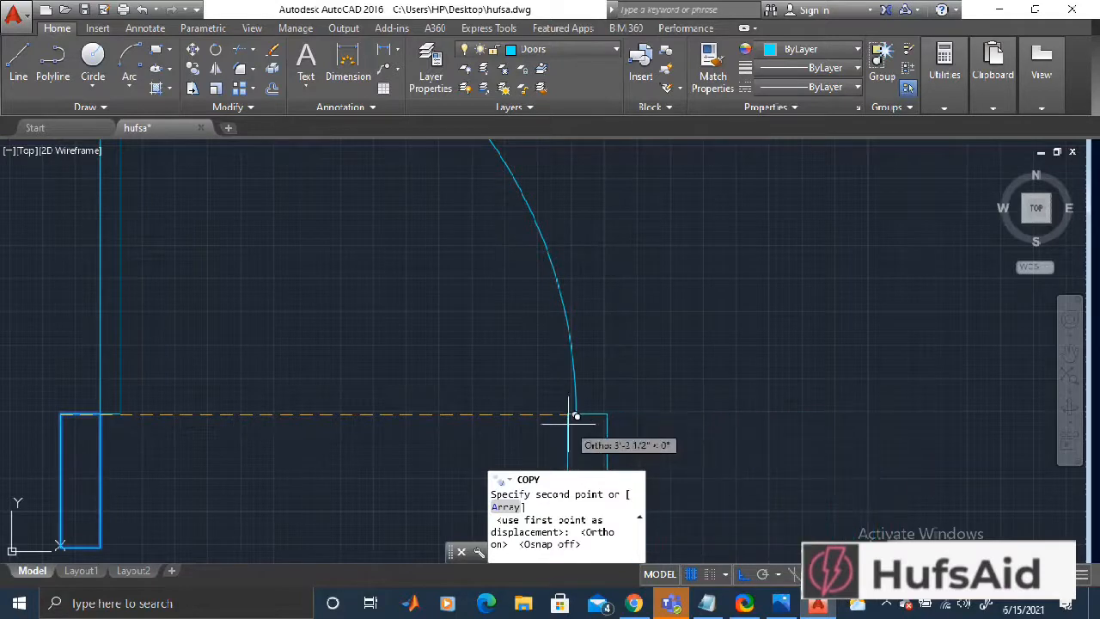
key(F3)
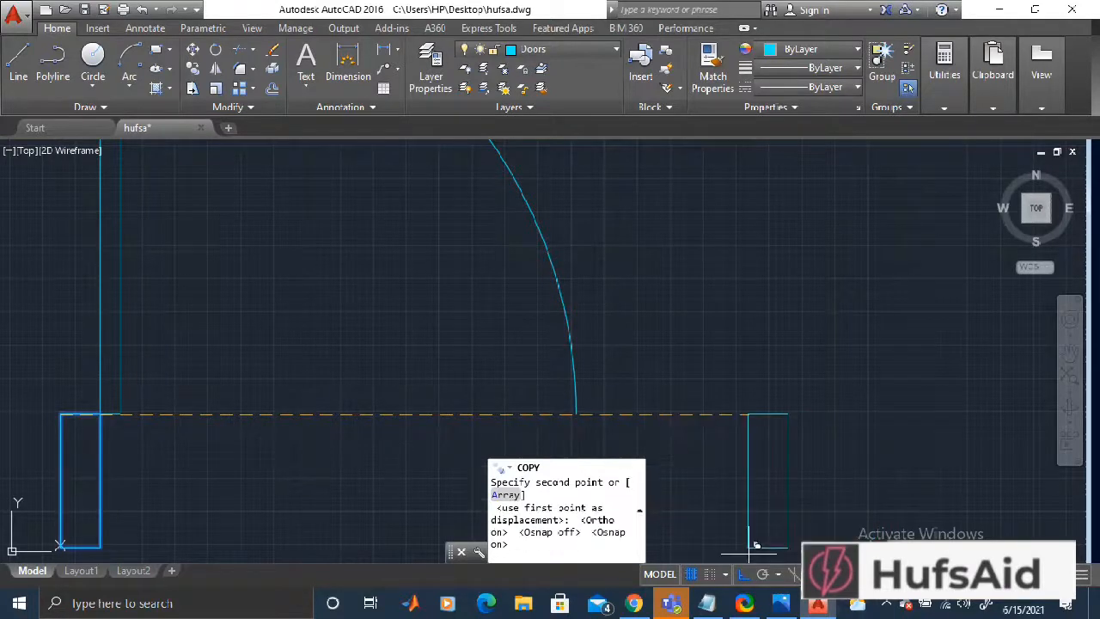
click(582, 416)
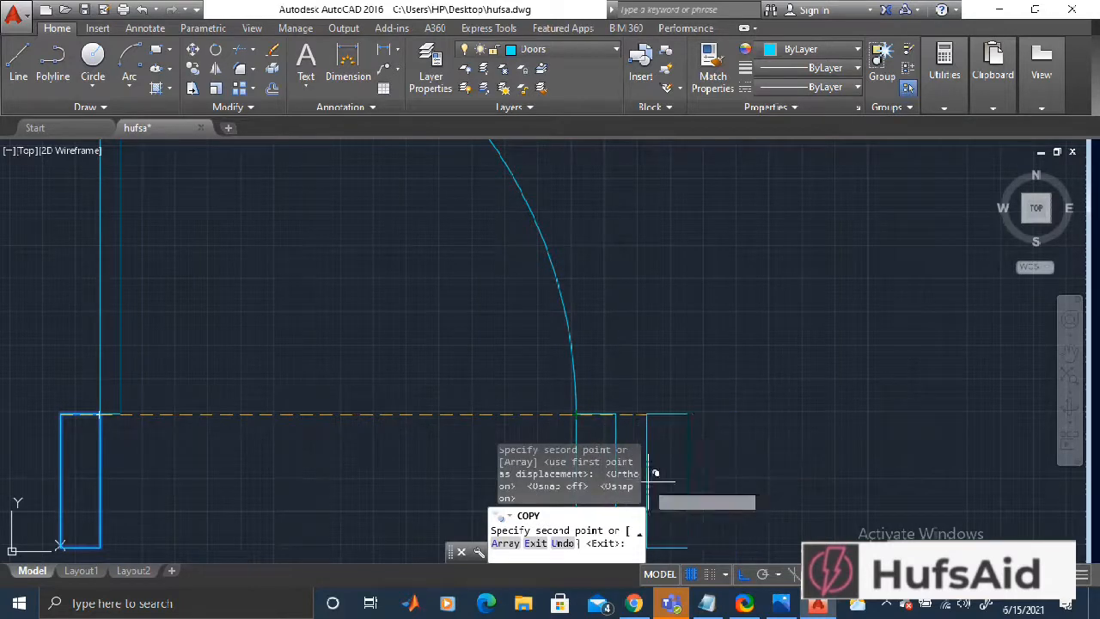
key(Escape)
- Copy both jamb rectangles straight down about 3'-5" into the empty space below the door symbol
scroll(725, 351, down, 2)
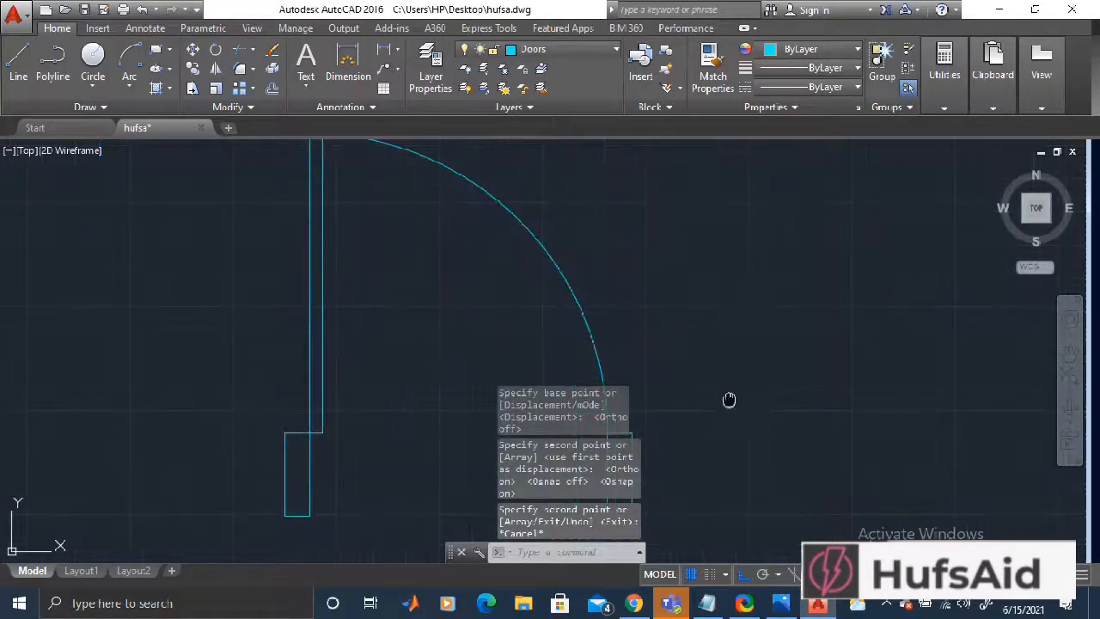
middle_drag(729, 397, 403, 296)
scroll(449, 304, down, 3)
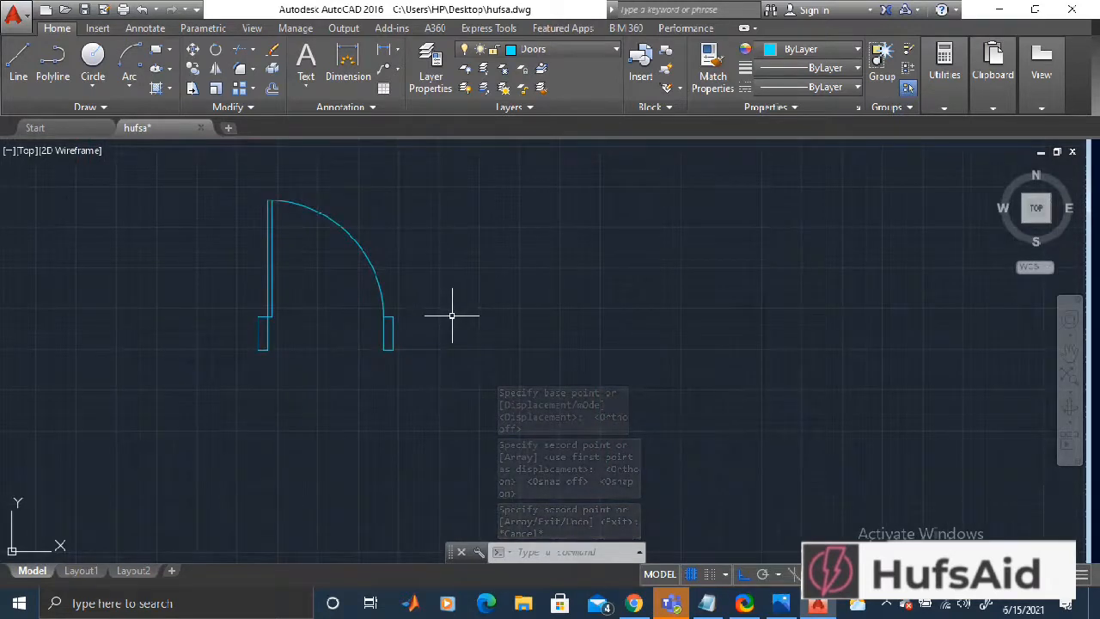
text(CO)
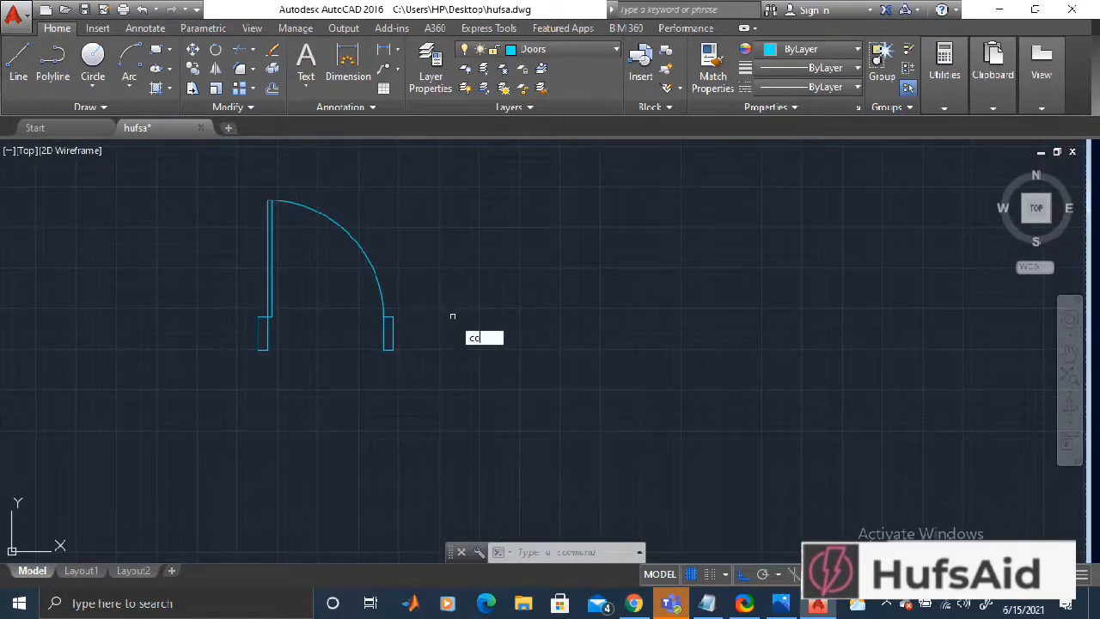
key(Return)
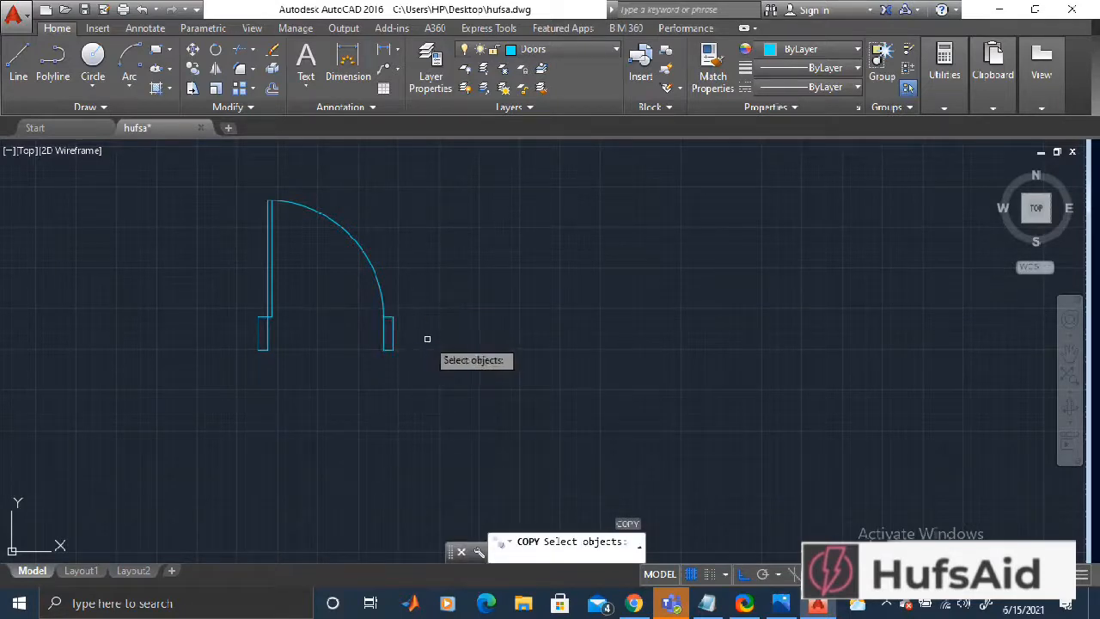
click(429, 338)
click(219, 335)
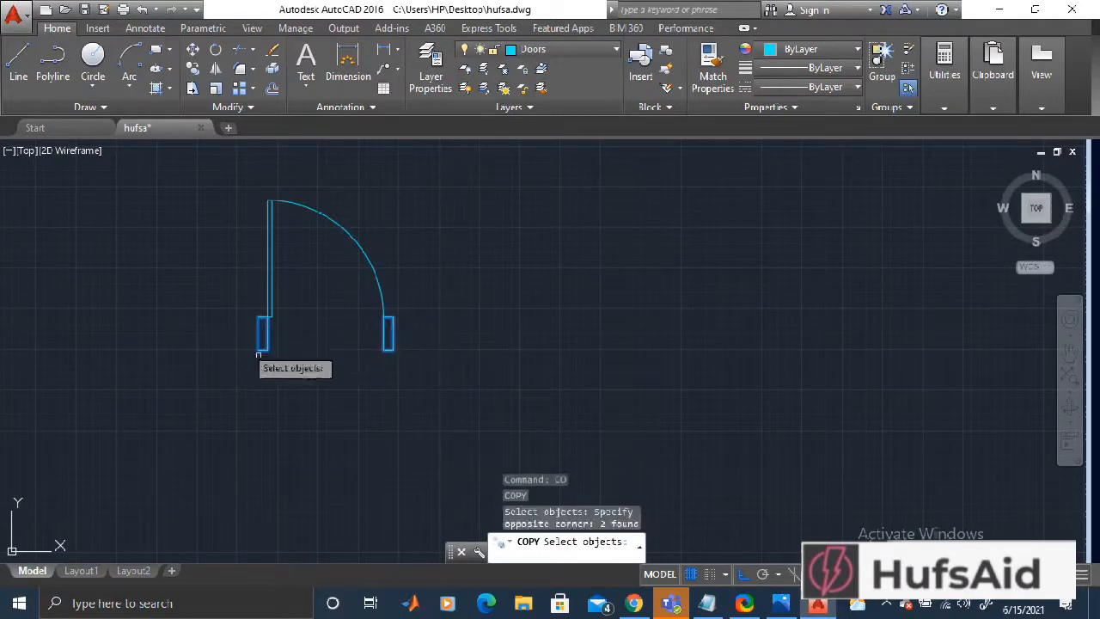
key(Return)
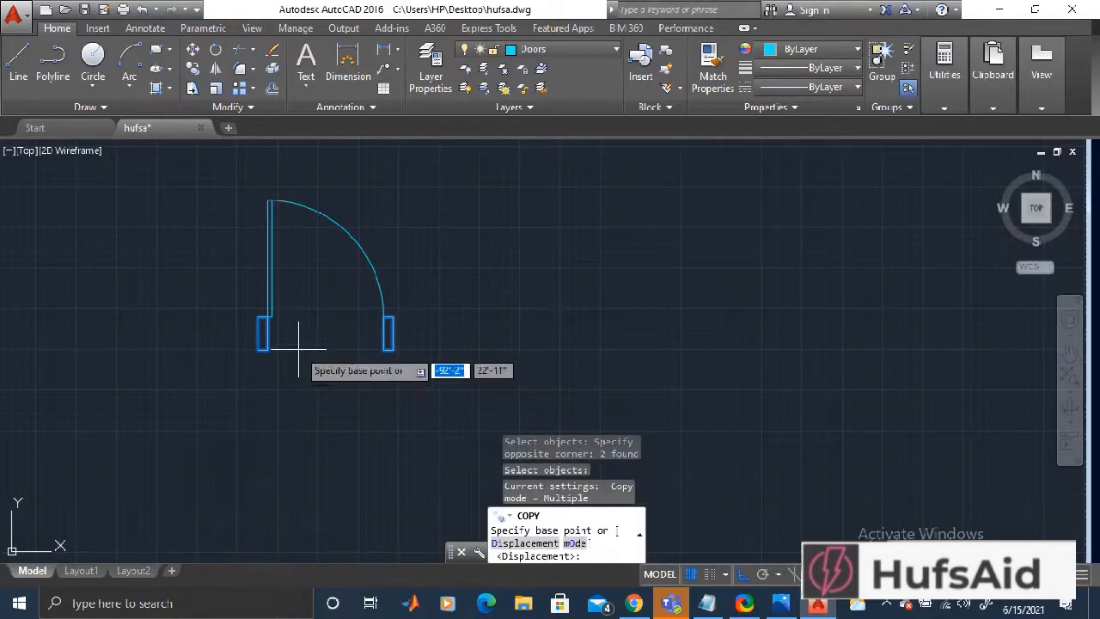
click(299, 349)
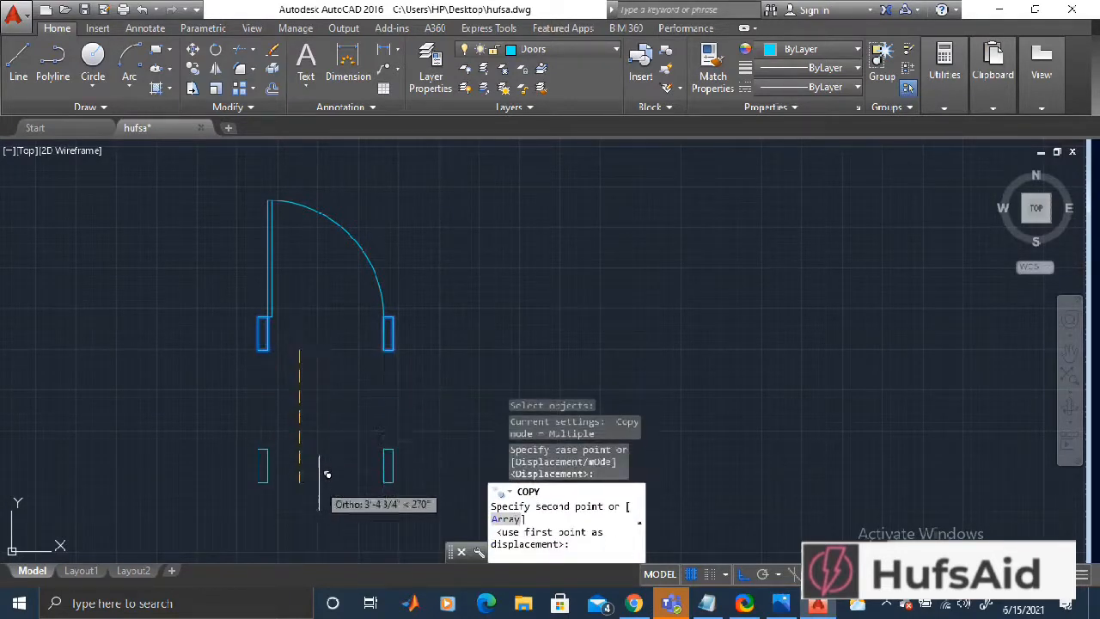
click(326, 474)
key(Escape)
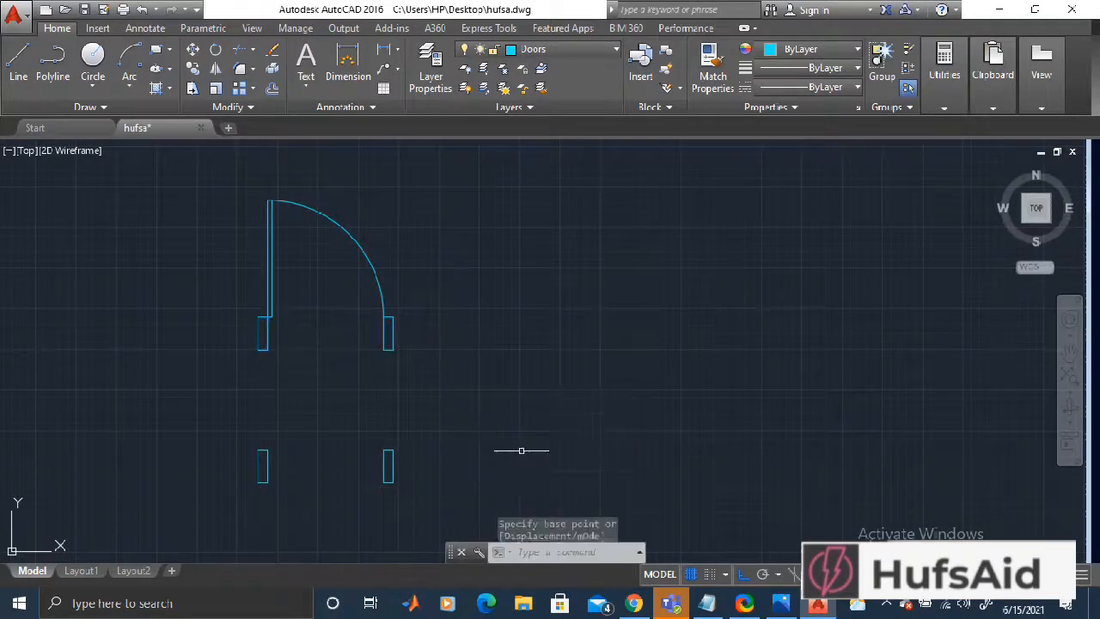
middle_drag(444, 388, 558, 278)
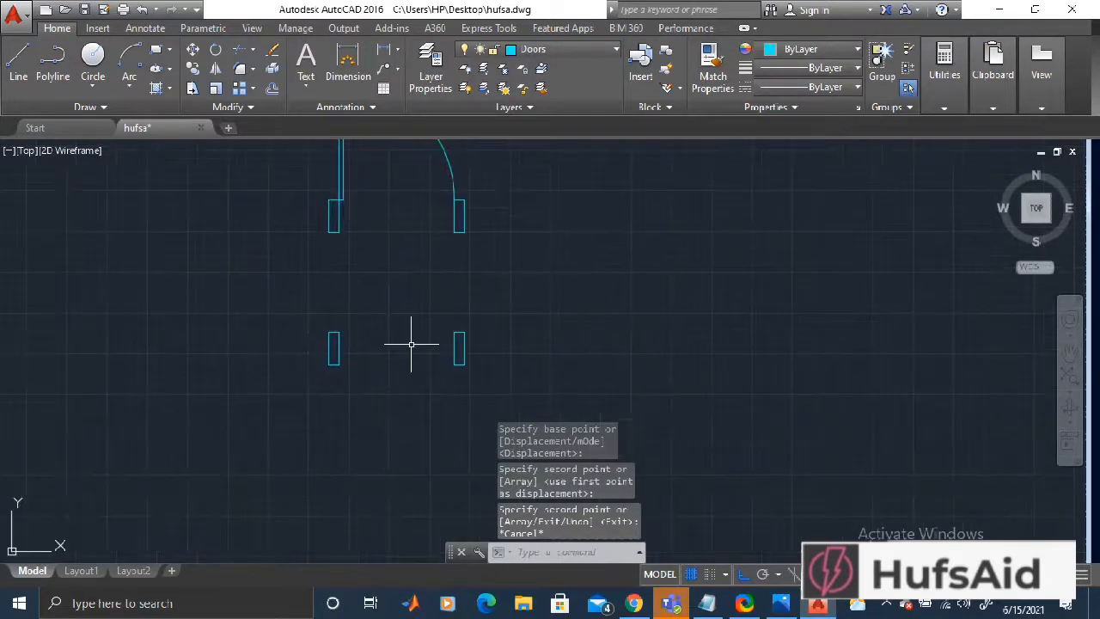
scroll(372, 357, up, 2)
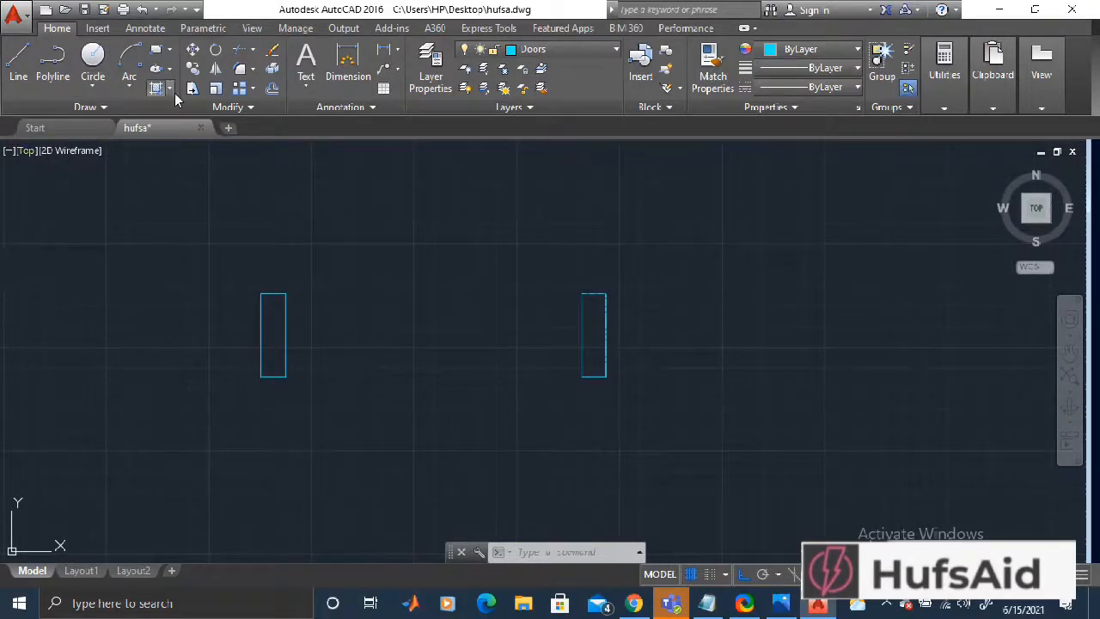
click(156, 49)
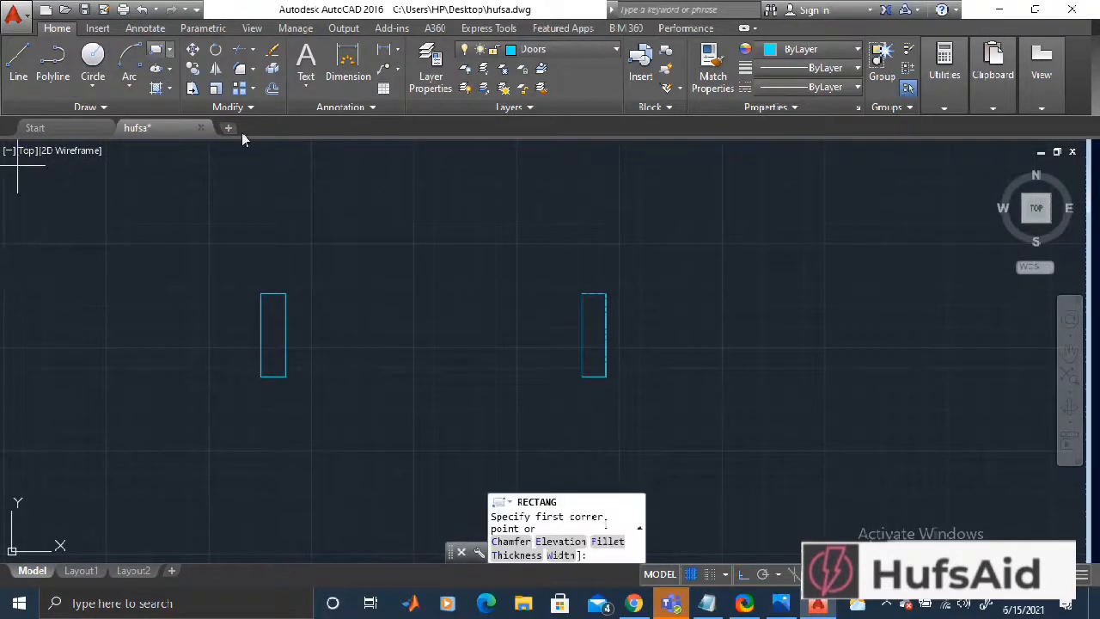
click(289, 210)
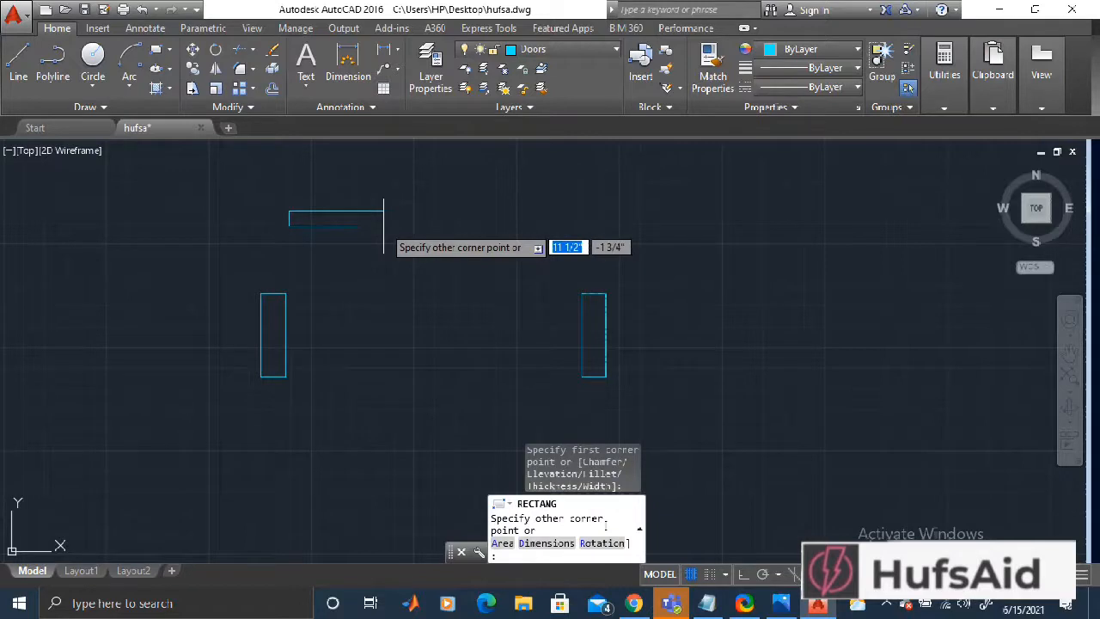
key(BackSpace)
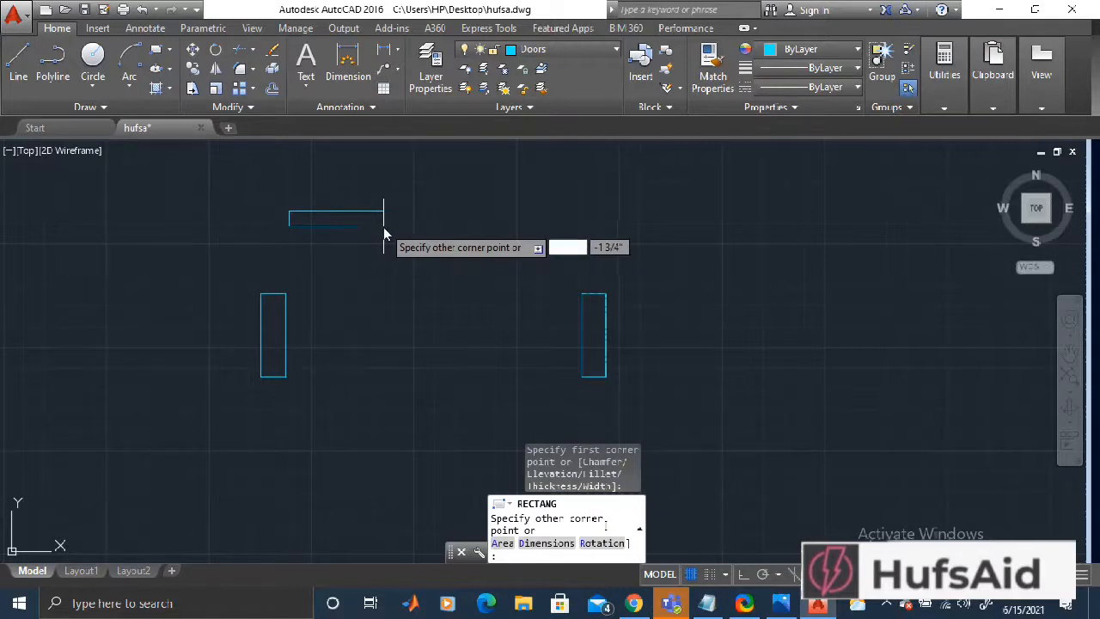
text(3)
key(Tab)
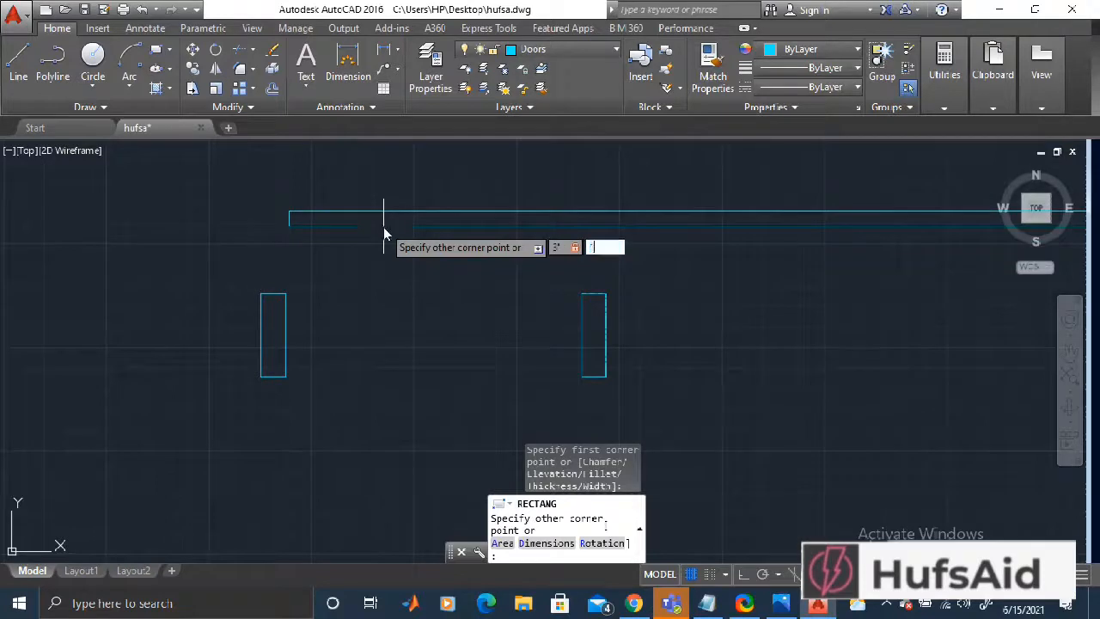
key(Escape)
- Draw a 2.5' wide by 1.5" high rectangle in the empty space above and to the right of the copied jambs
text(rect)
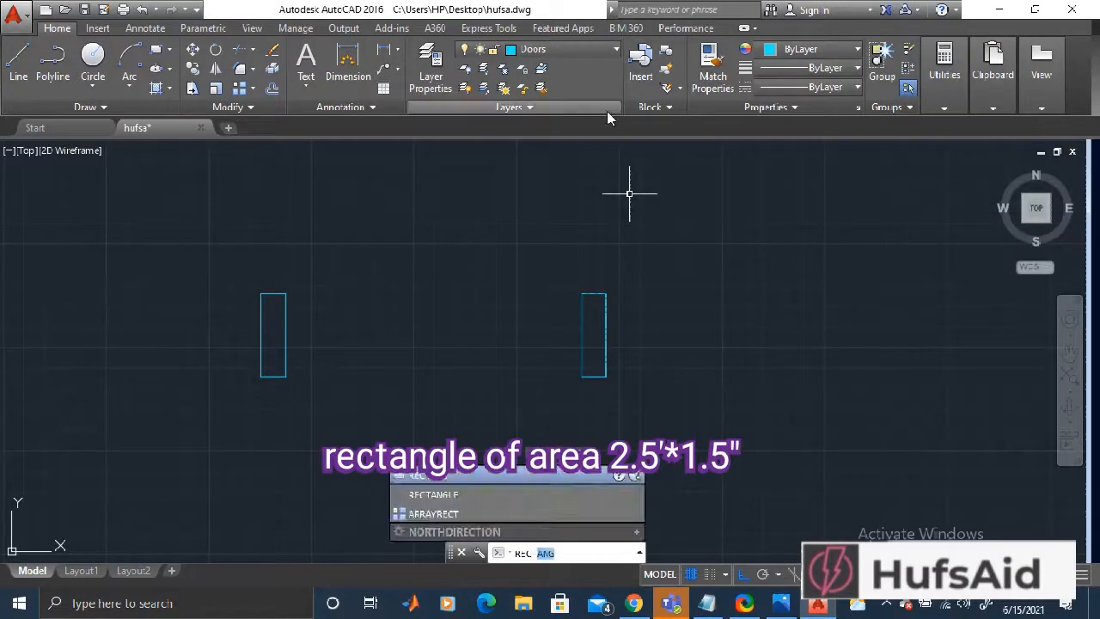
click(458, 495)
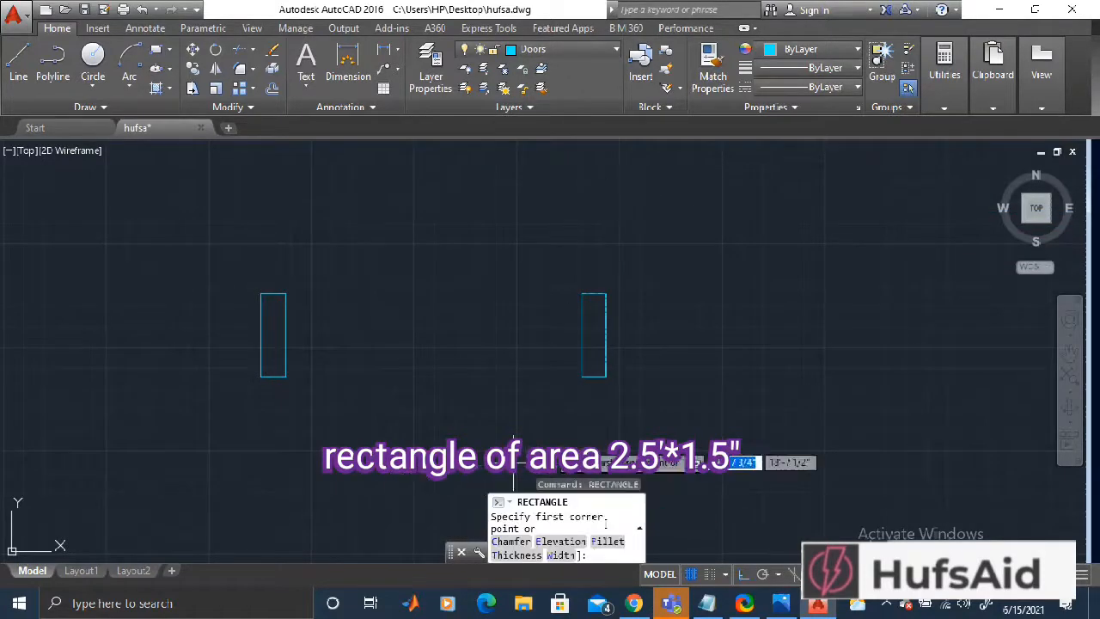
click(645, 231)
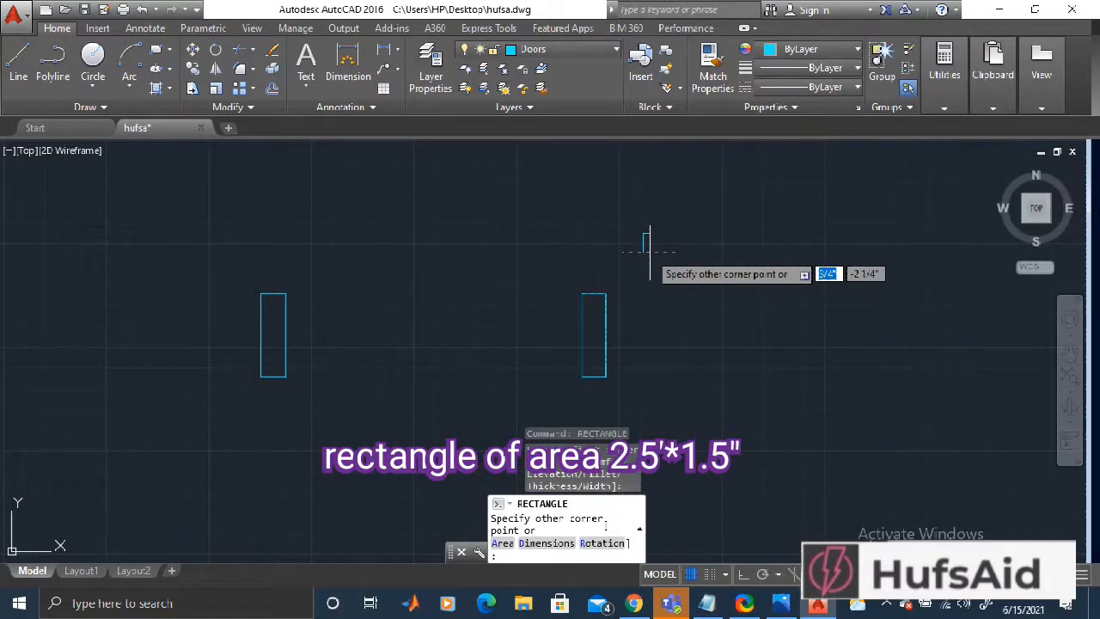
text(2.5')
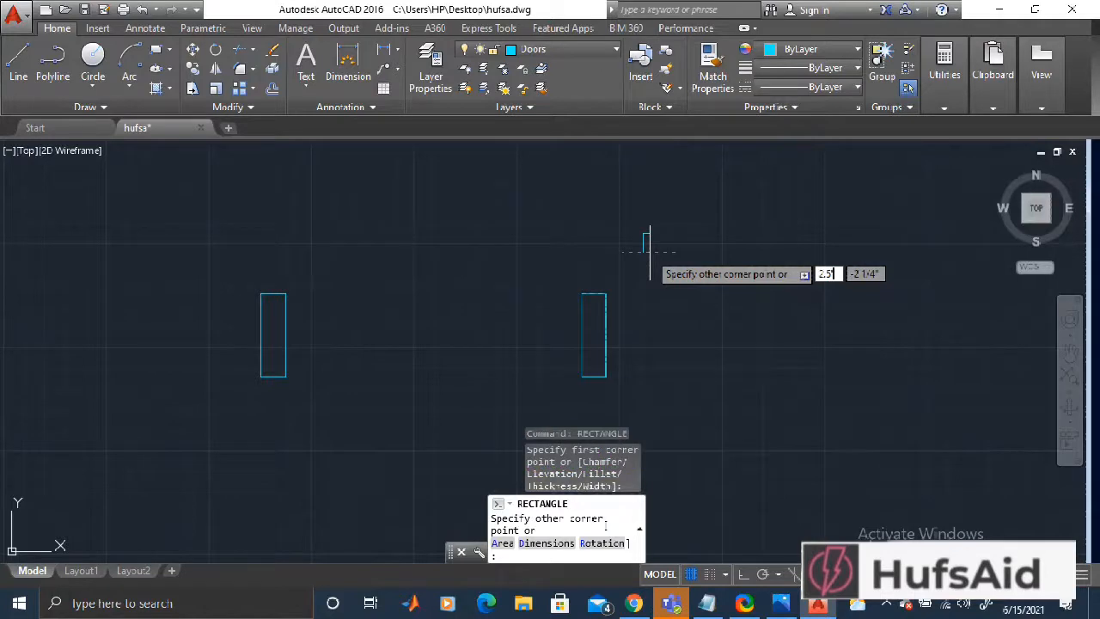
key(Tab)
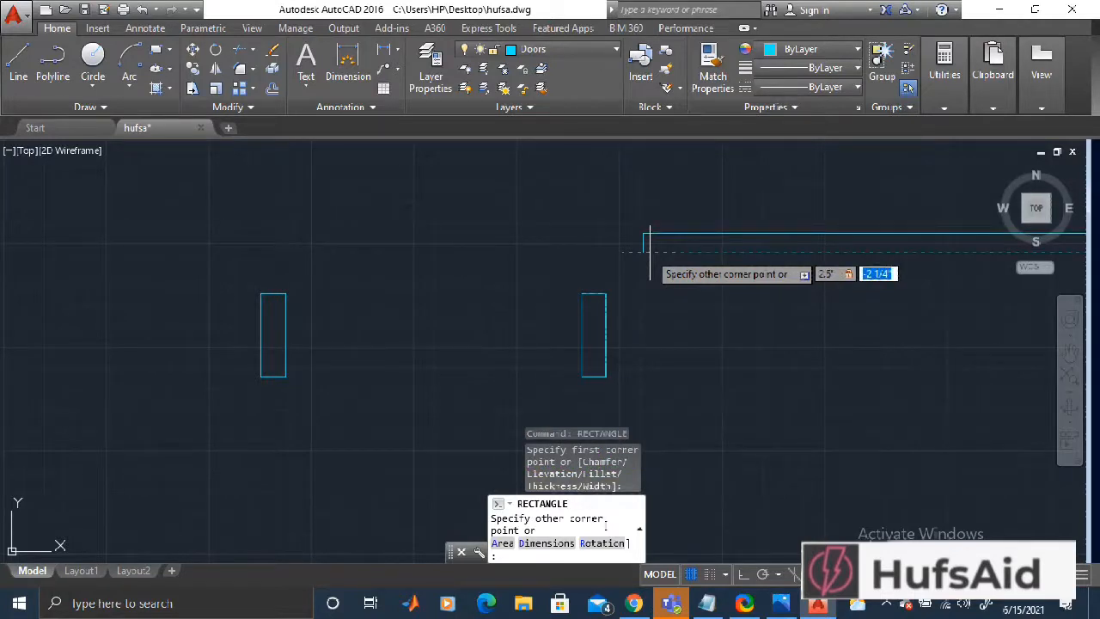
text(1.5)
key(Return)
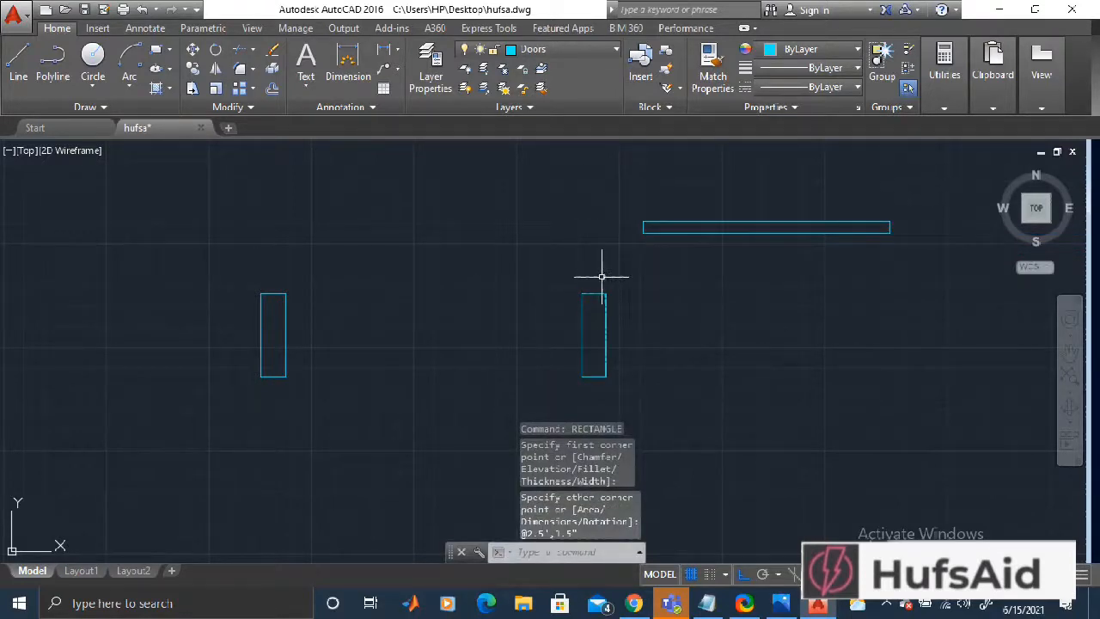
click(21, 61)
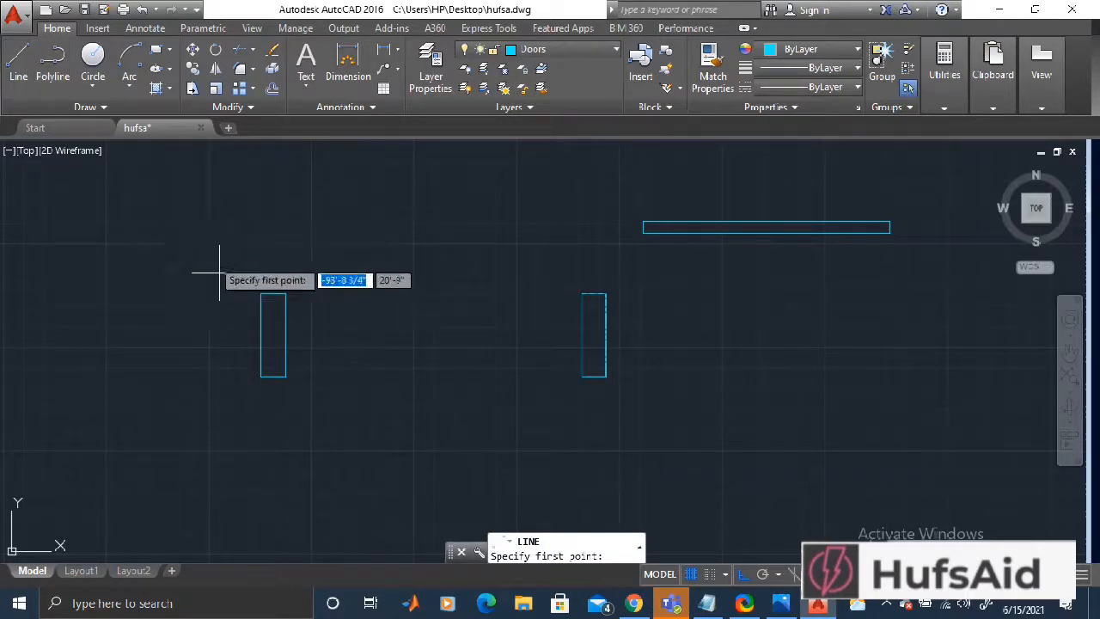
shift+right_click(234, 295)
click(235, 293)
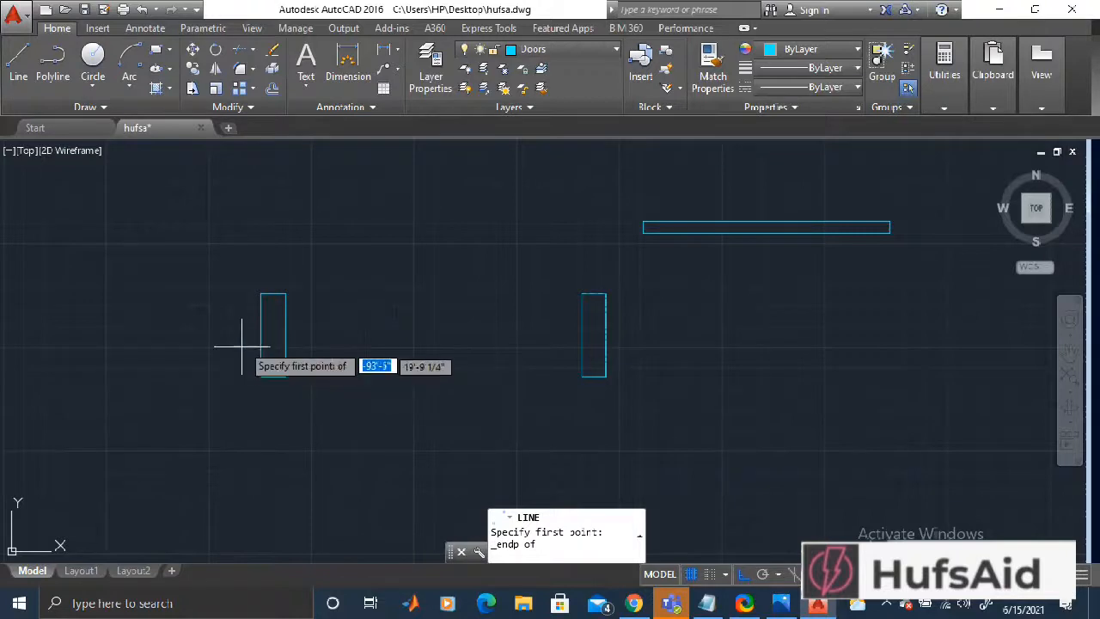
key(Escape)
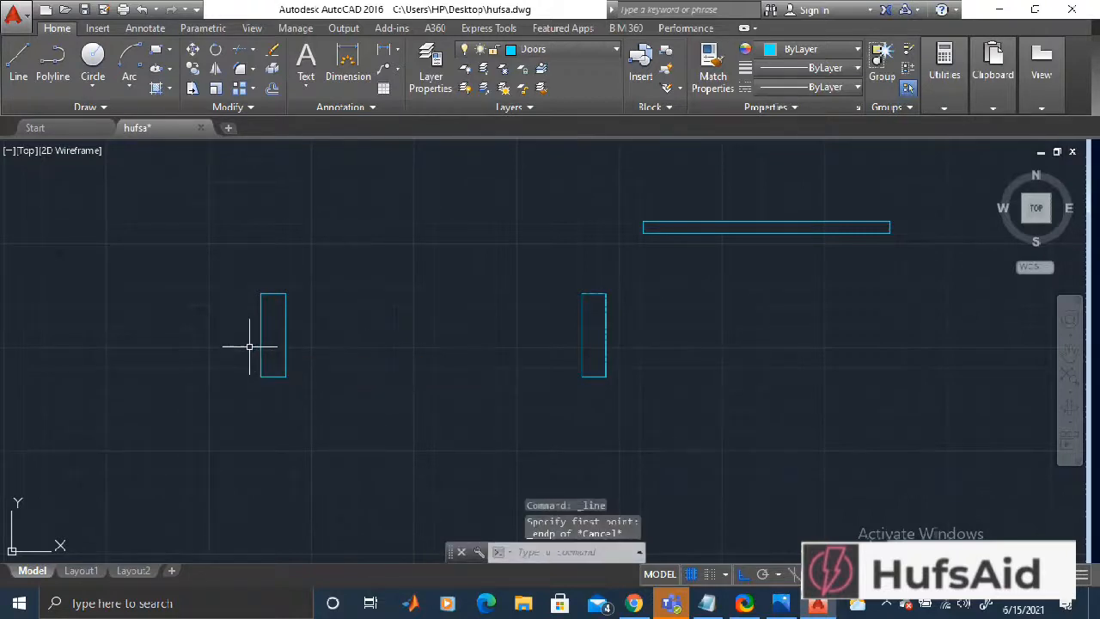
- Draw a horizontal guide line across the left copied jamb, from its left edge's midpoint to its right edge's midpoint
click(18, 64)
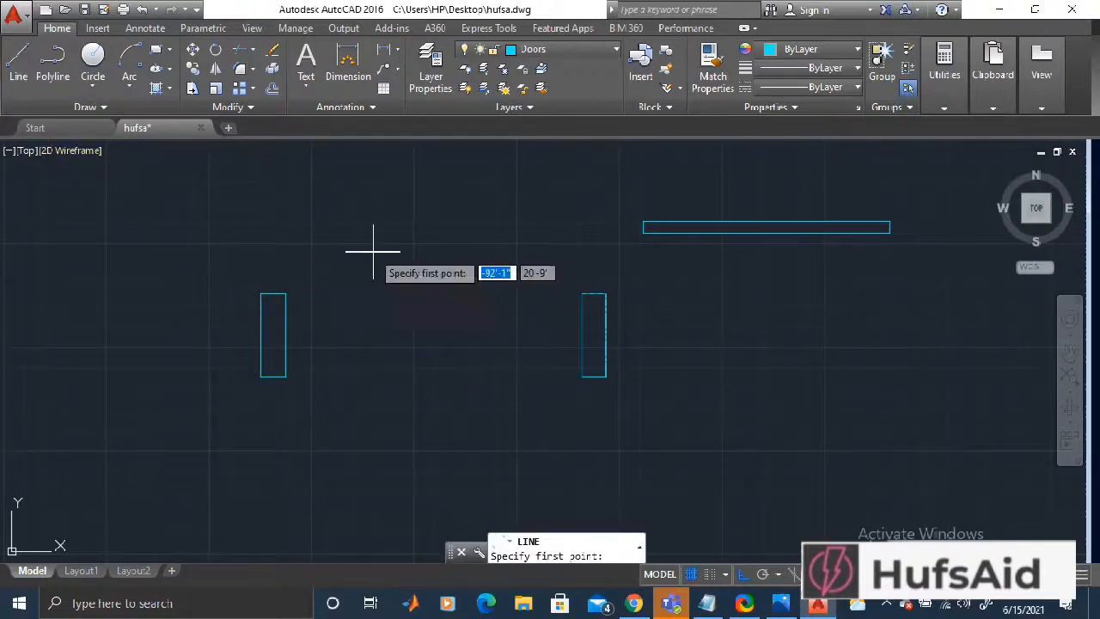
shift+right_click(188, 318)
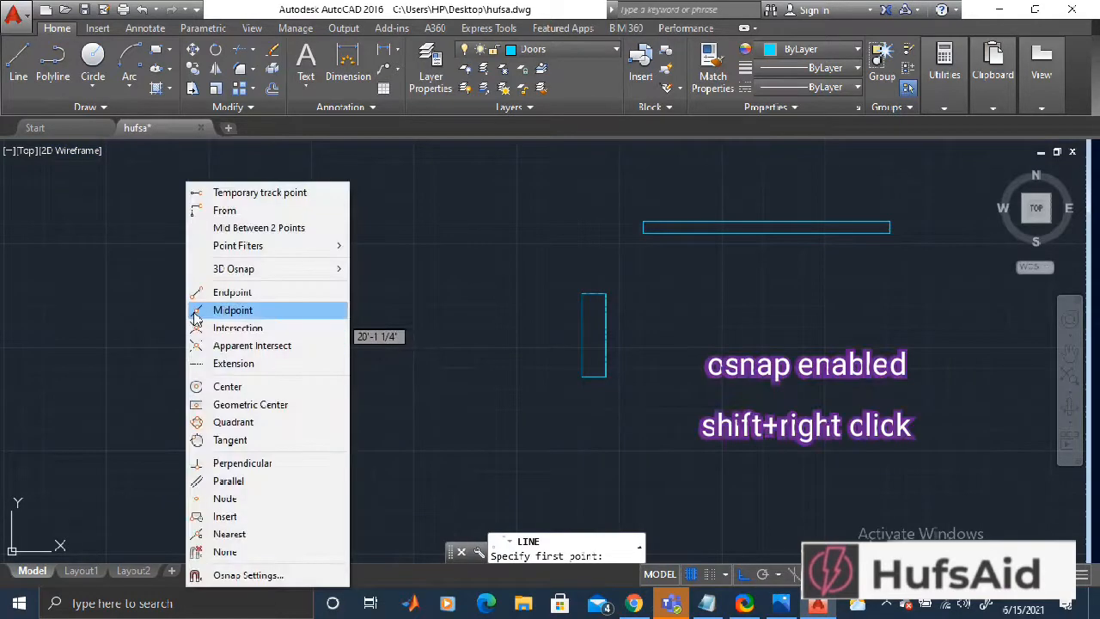
click(230, 311)
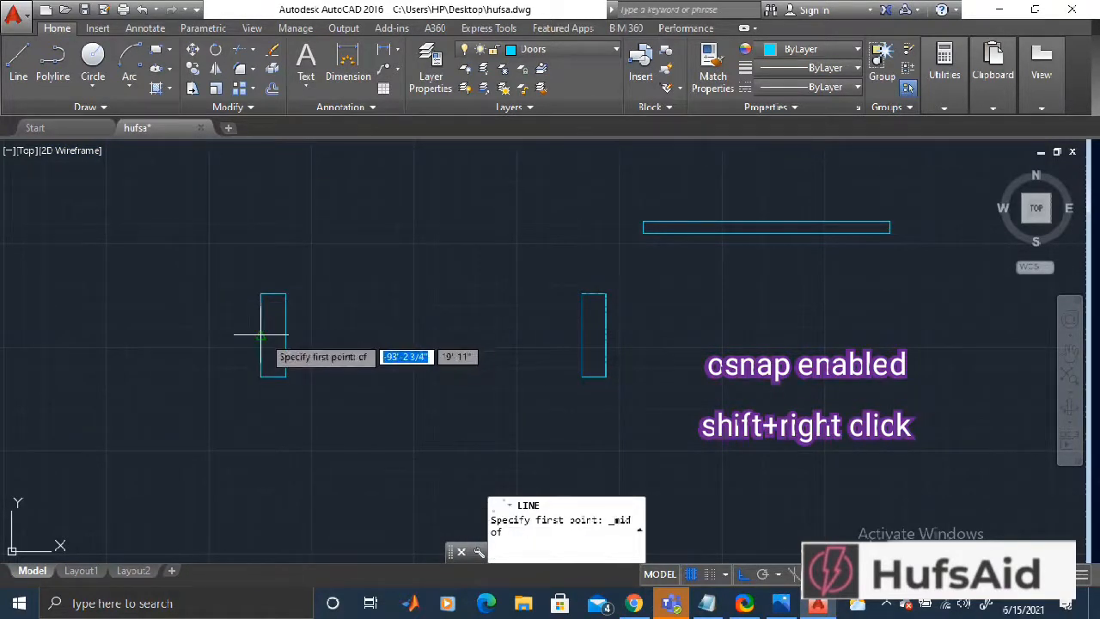
click(262, 335)
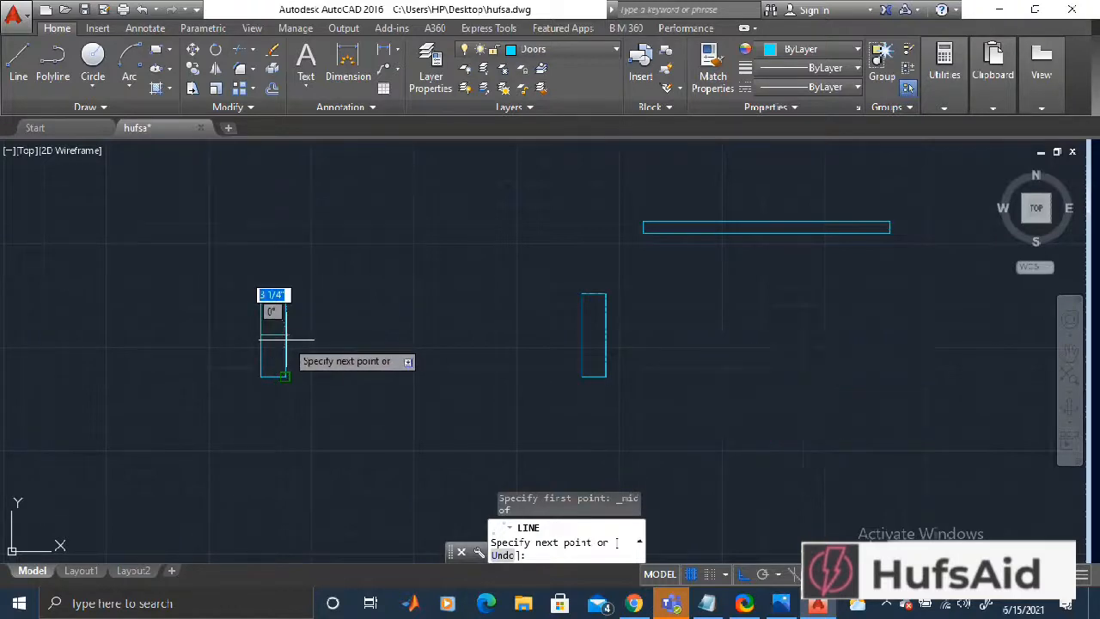
shift+right_click(286, 341)
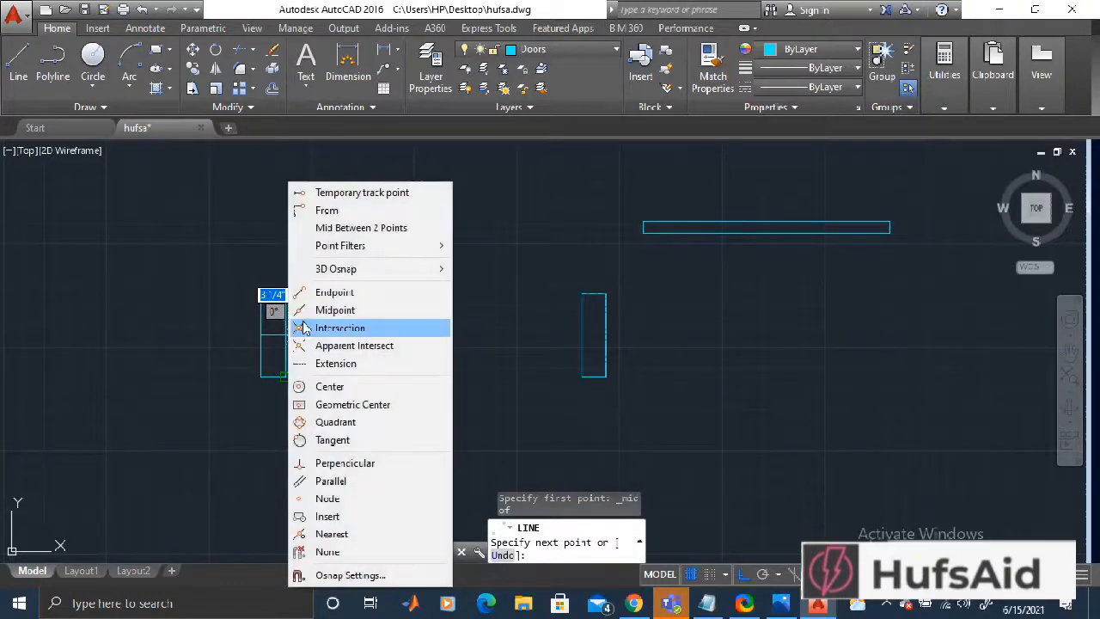
click(327, 309)
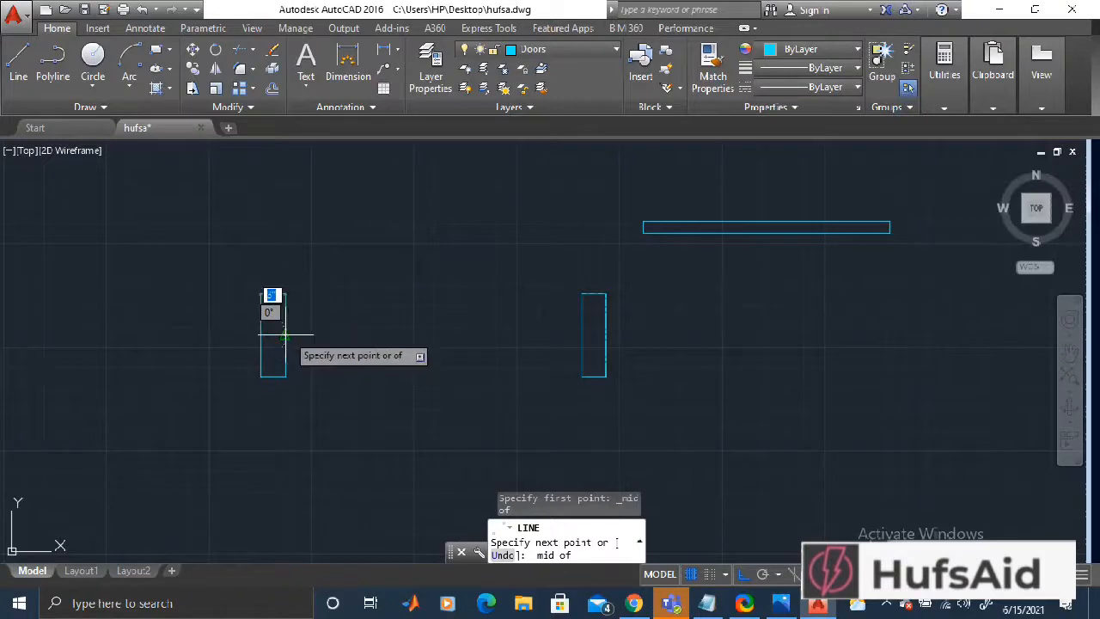
click(286, 335)
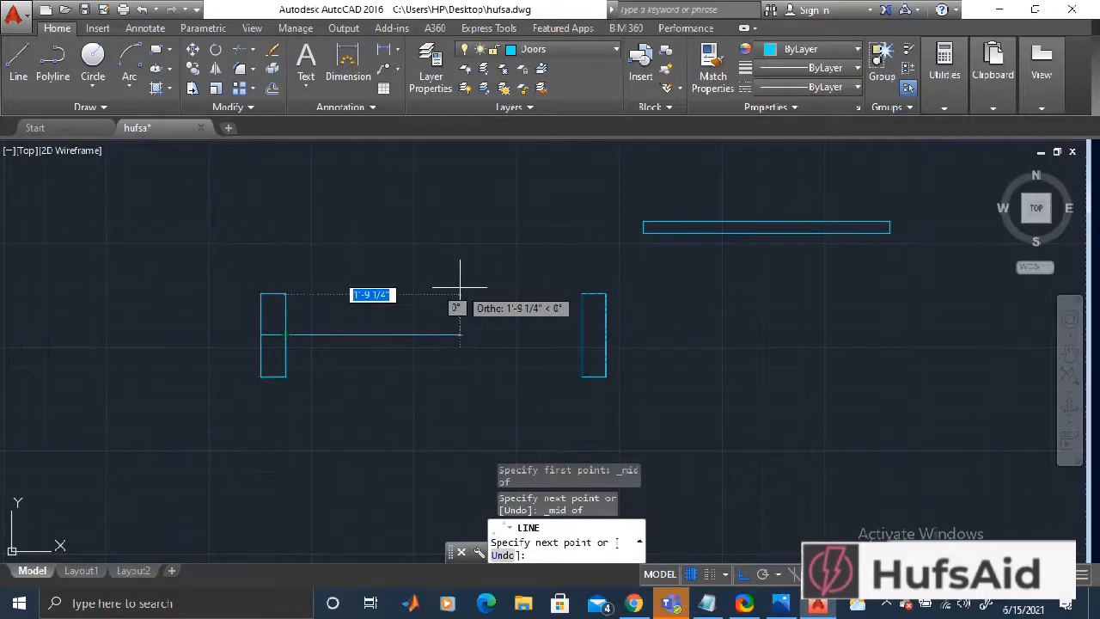
key(Escape)
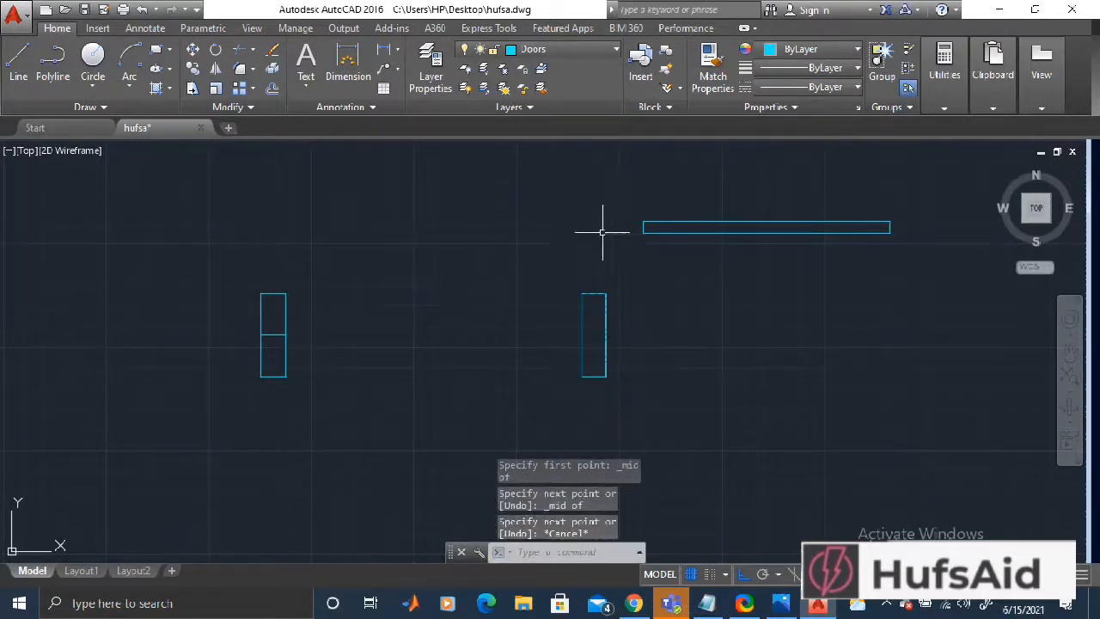
- Draw a short horizontal guide line inside the long panel rectangle, starting at the midpoint of its left edge
key(Return)
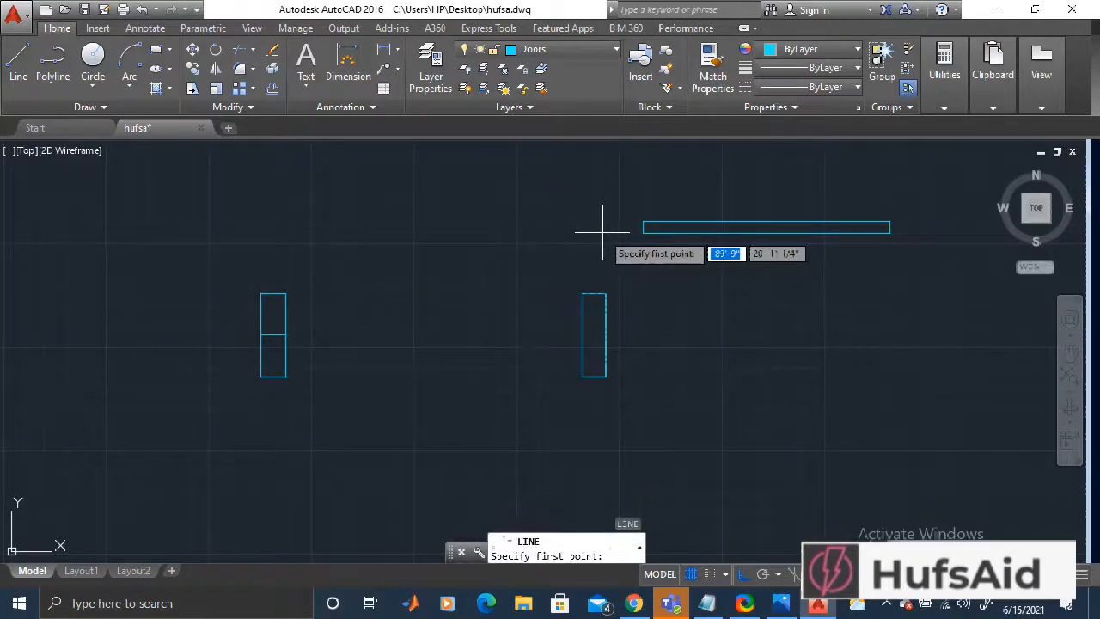
key(F8)
shift+right_click(679, 249)
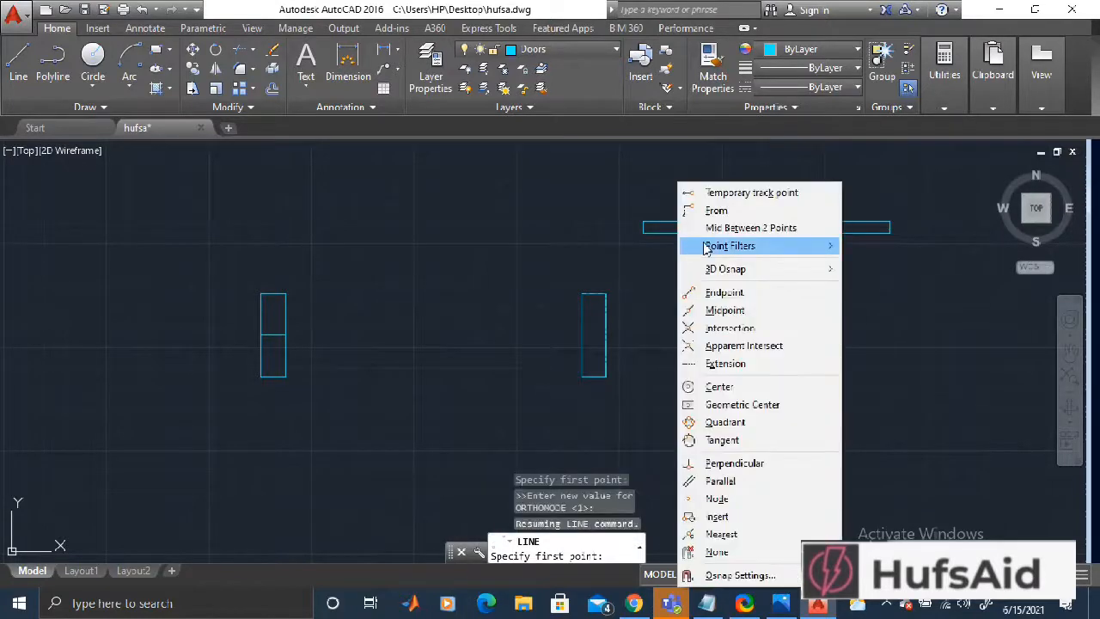
click(729, 310)
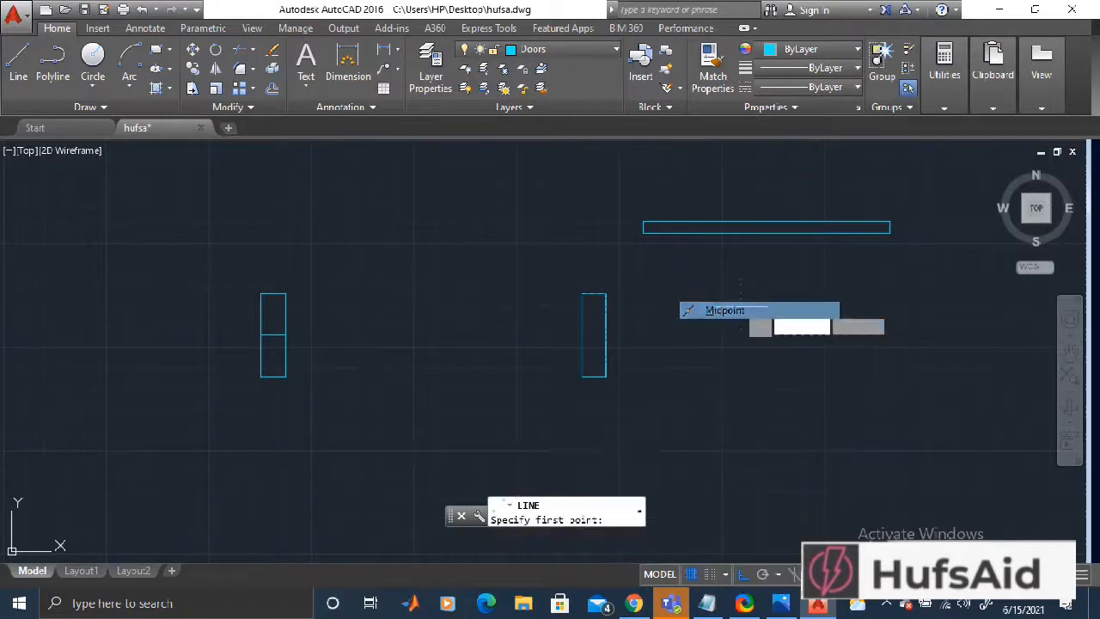
scroll(640, 227, up, 5)
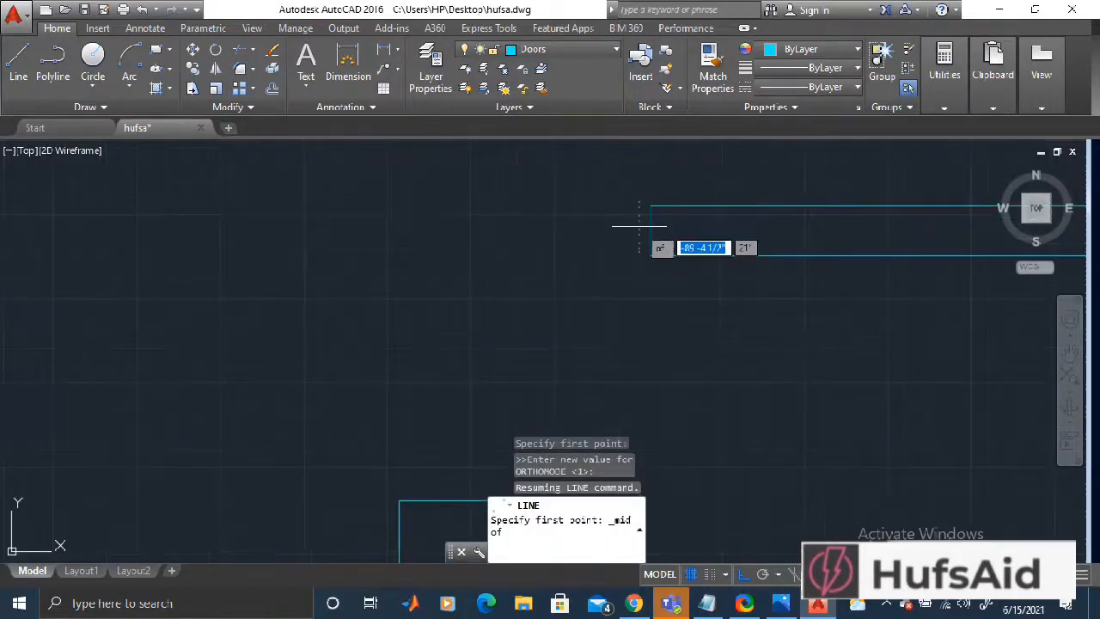
click(657, 232)
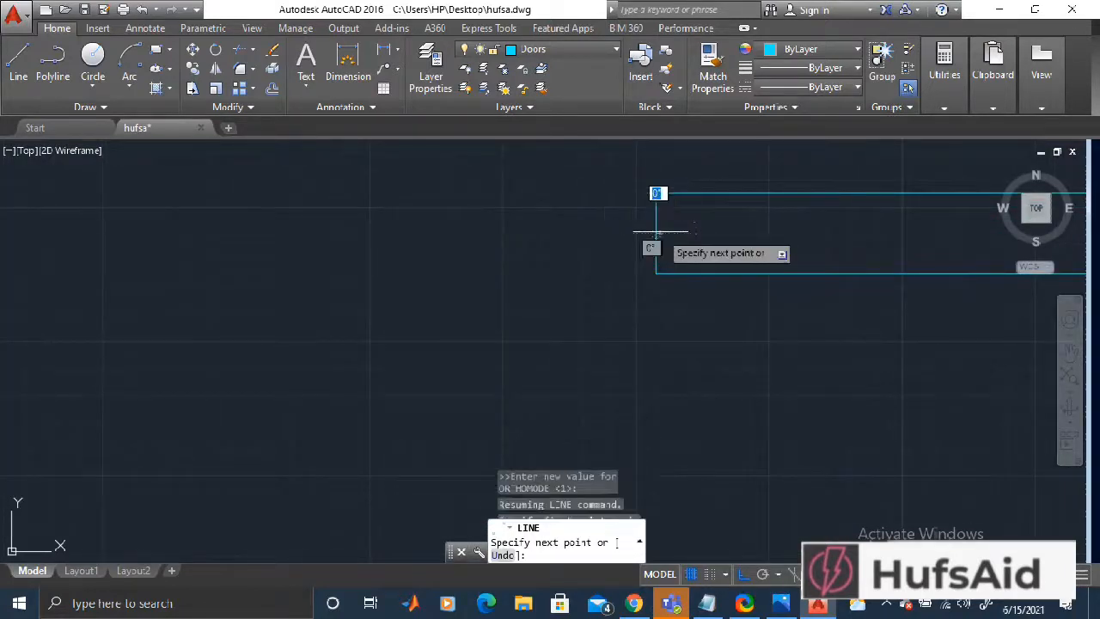
click(718, 232)
key(Escape)
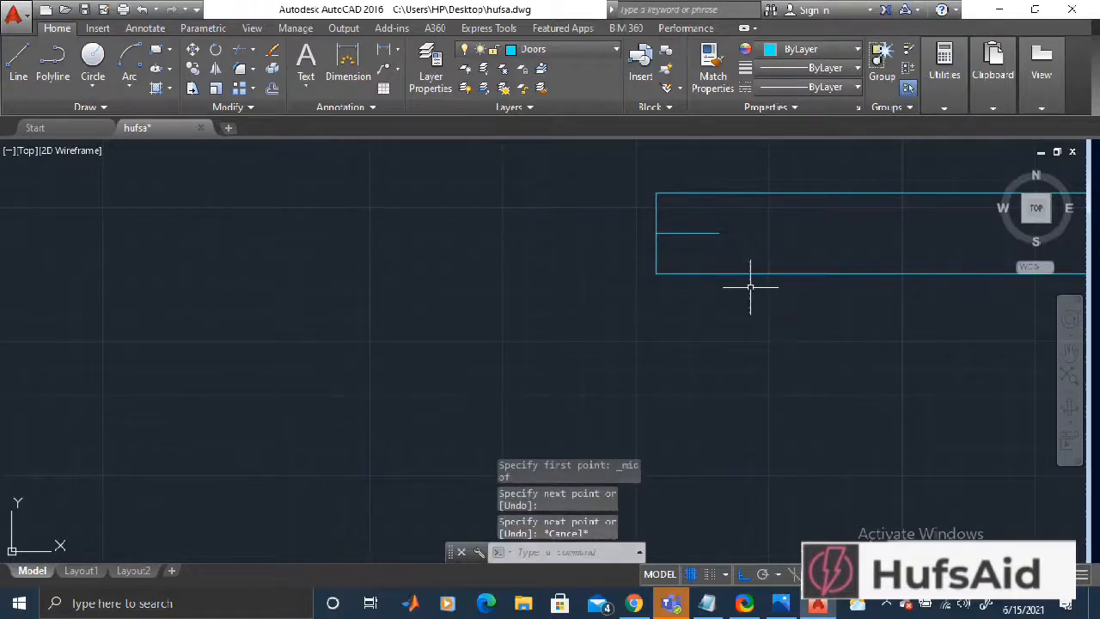
- Move the panel rectangle with its guide line from its left-edge midpoint to the right-edge midpoint of the left jamb, with Ortho off
text(m)
key(Return)
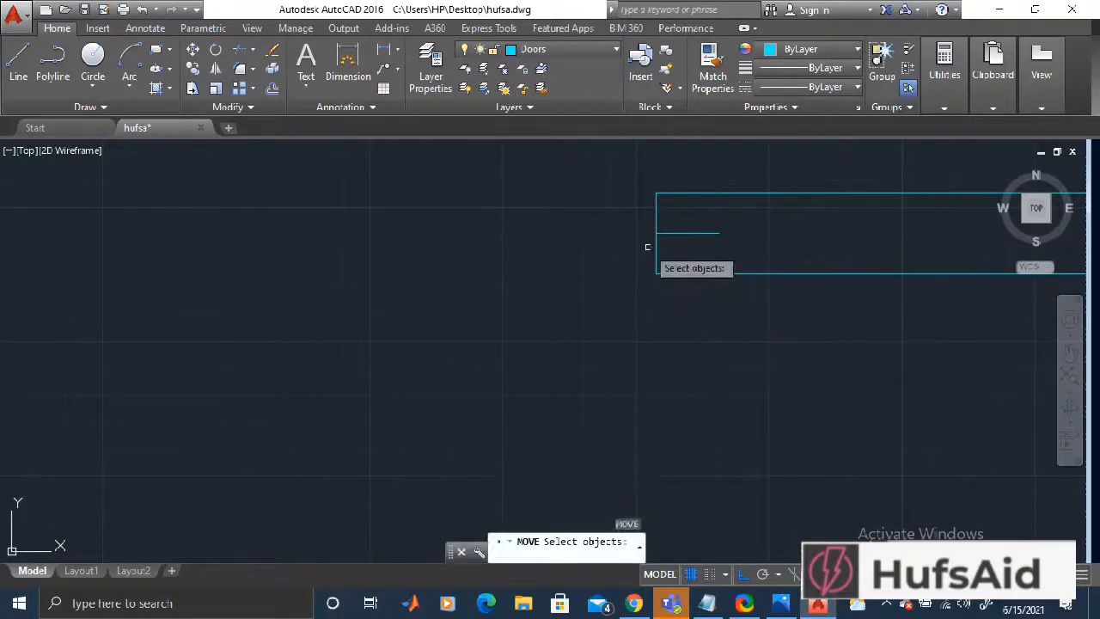
click(744, 177)
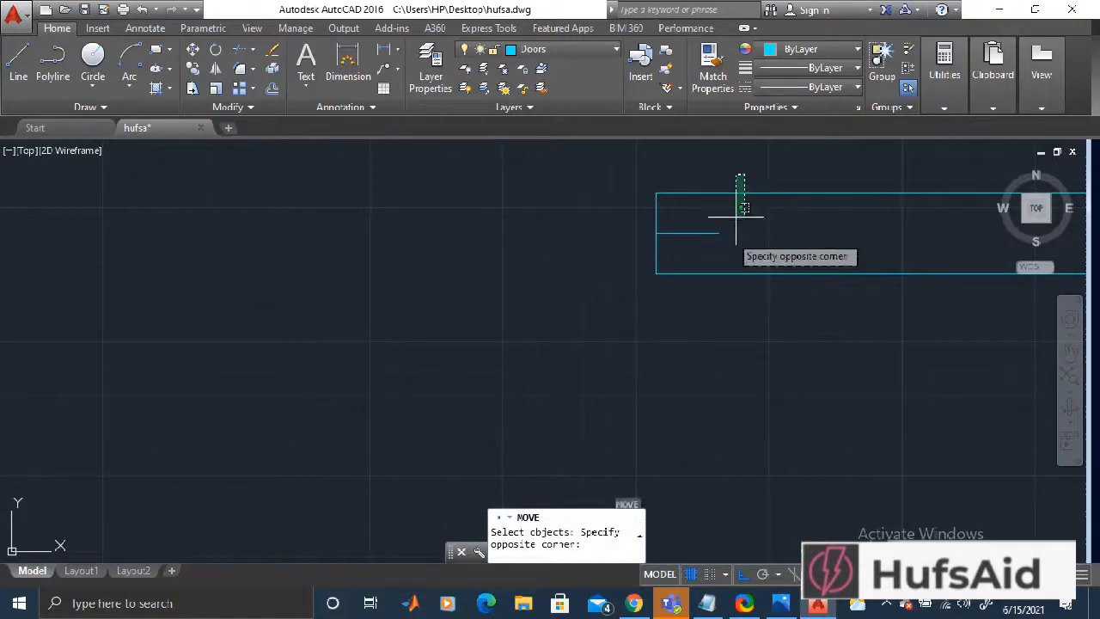
click(657, 319)
key(Return)
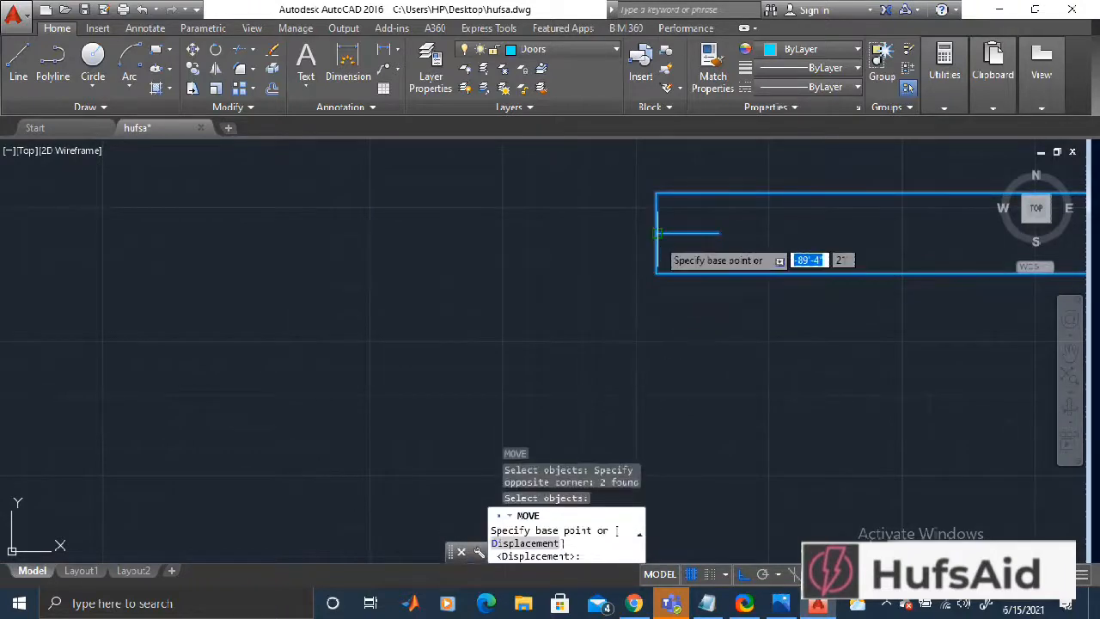
click(657, 232)
scroll(435, 385, up, 1)
middle_drag(435, 386, 562, 257)
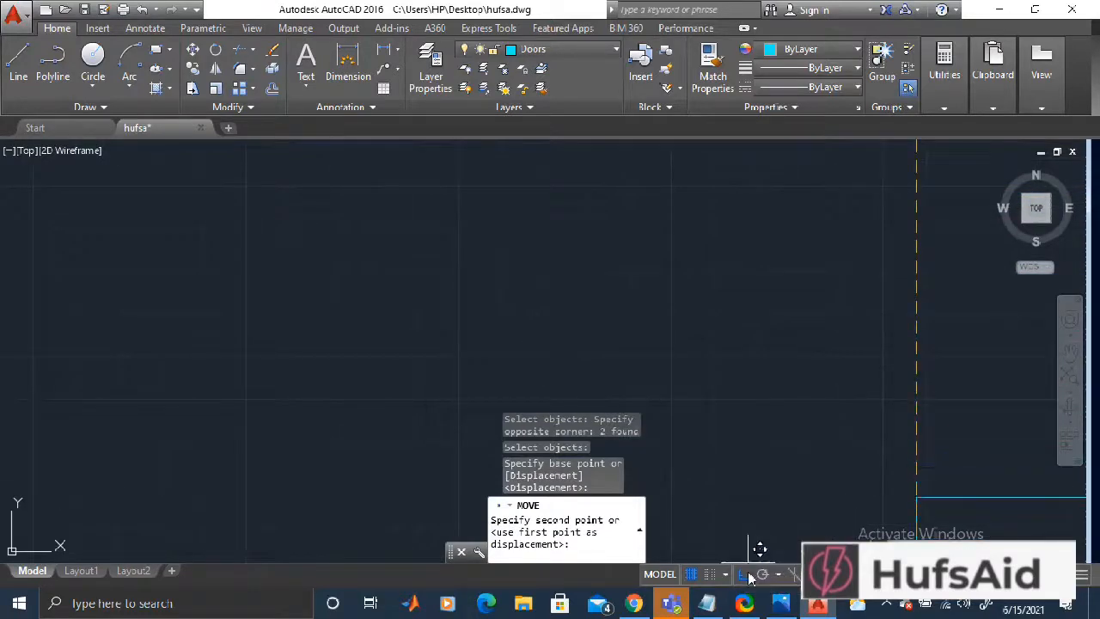
key(F8)
middle_drag(295, 375, 523, 287)
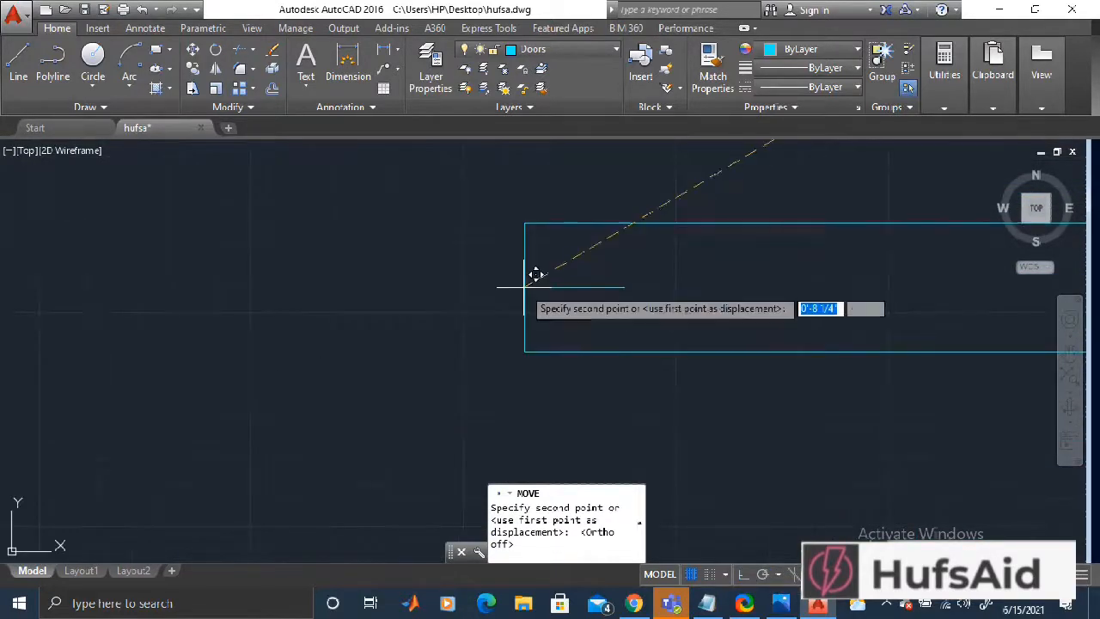
scroll(521, 289, down, 2)
scroll(261, 405, down, 1)
scroll(262, 405, down, 2)
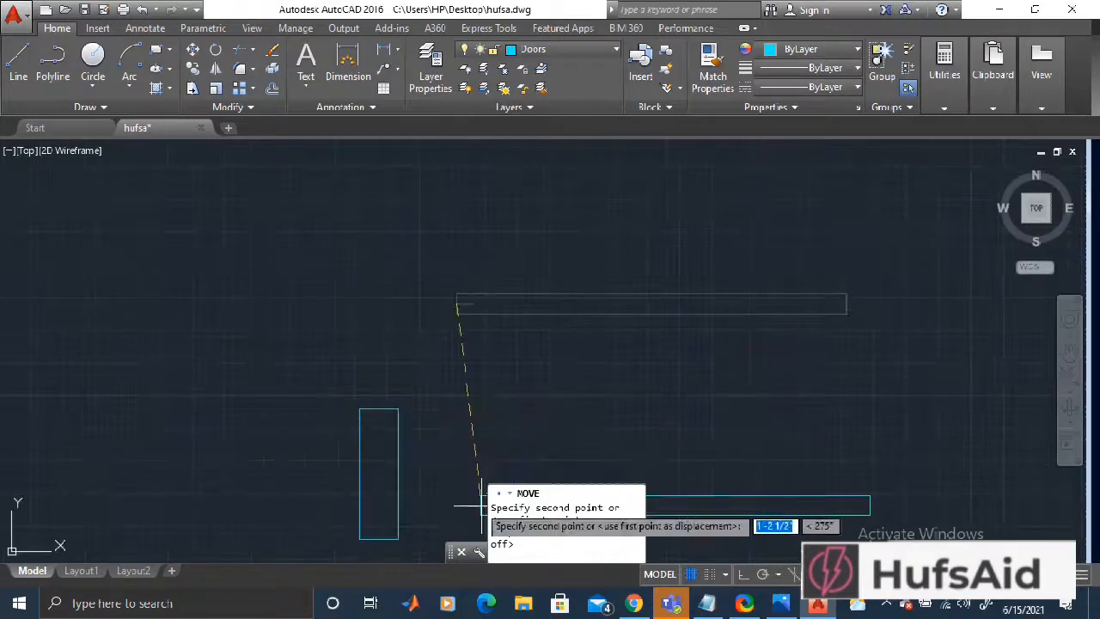
scroll(464, 394, down, 4)
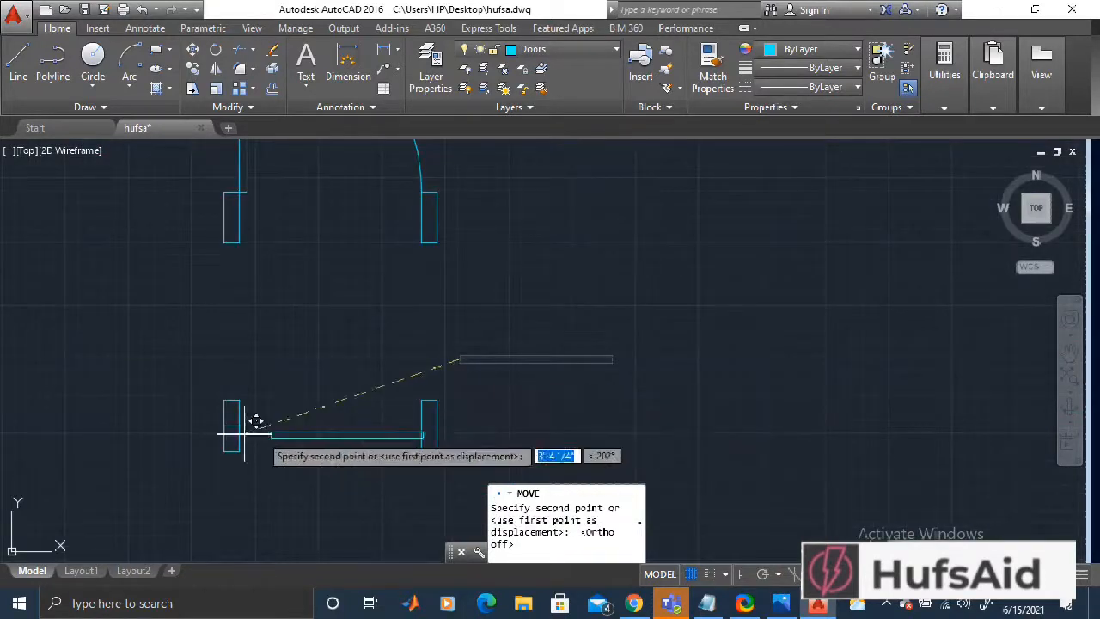
scroll(247, 416, up, 8)
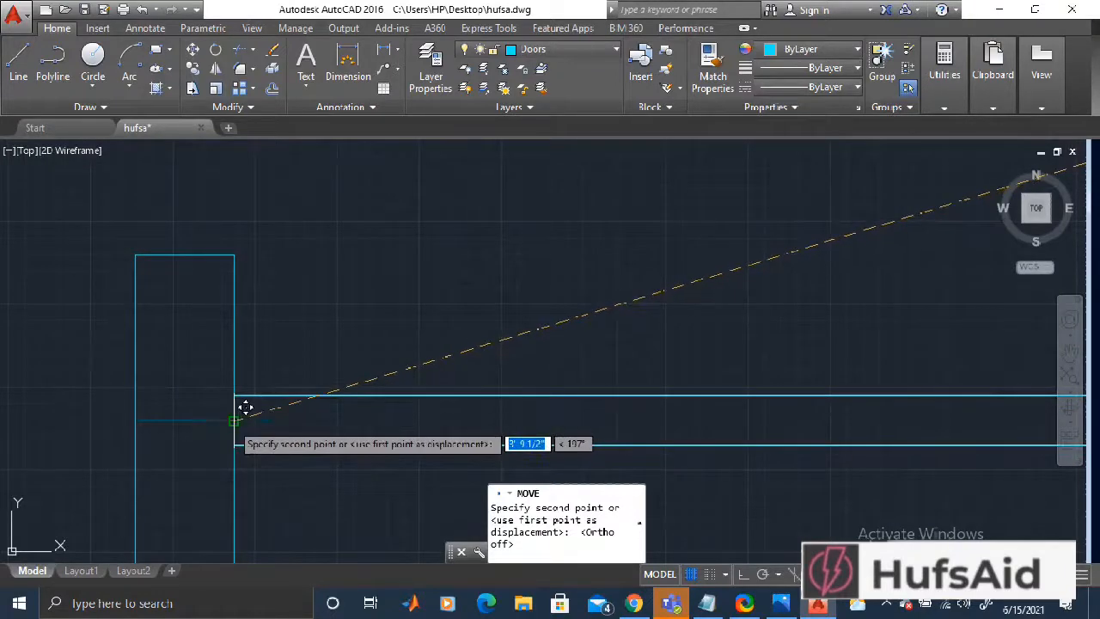
click(232, 421)
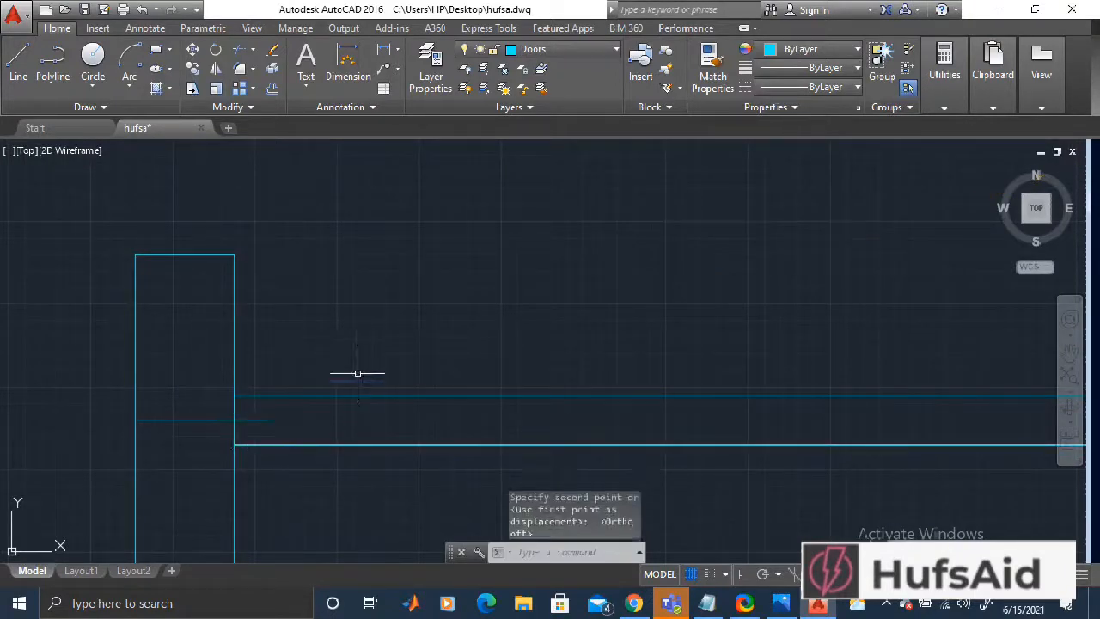
key(Escape)
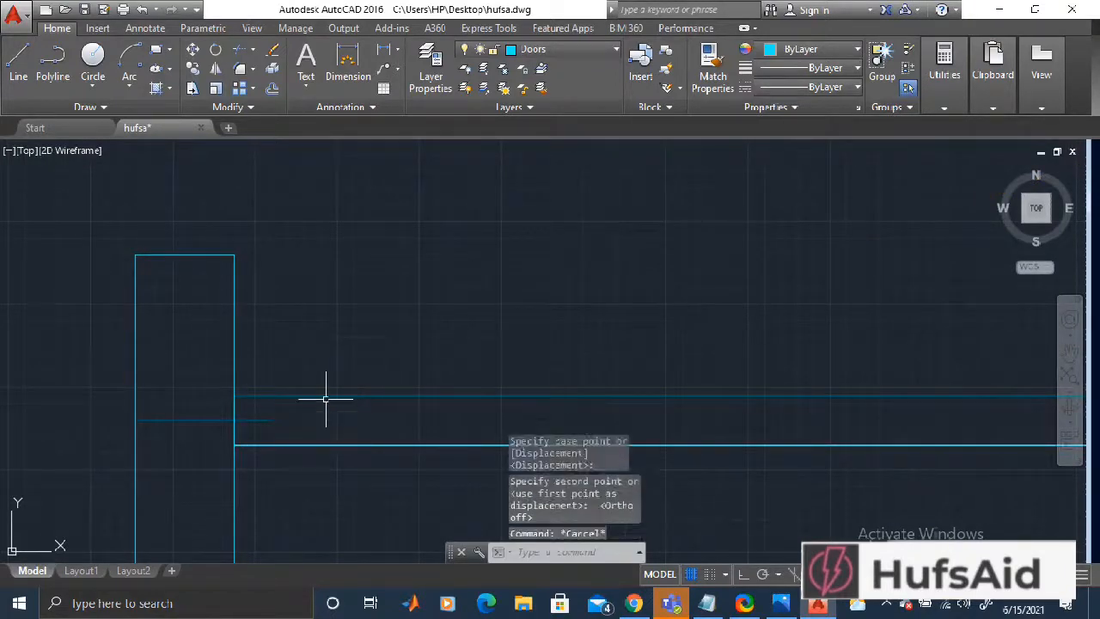
- Delete the short guide line inside the panel and the guide line across the left jamb
click(253, 420)
key(Delete)
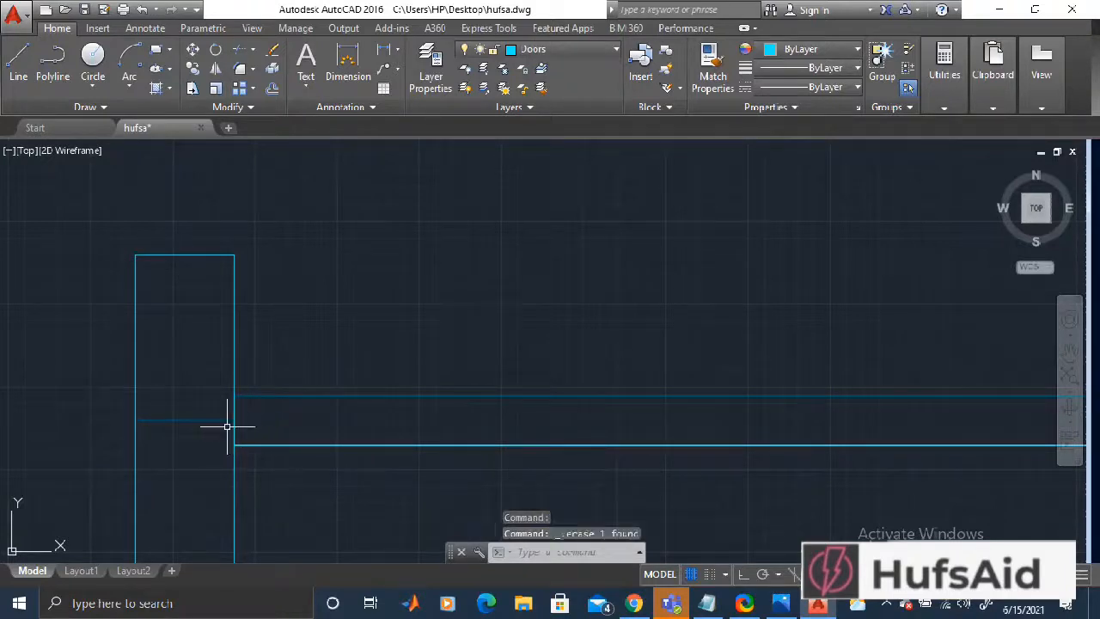
click(221, 420)
key(Delete)
scroll(236, 420, down, 2)
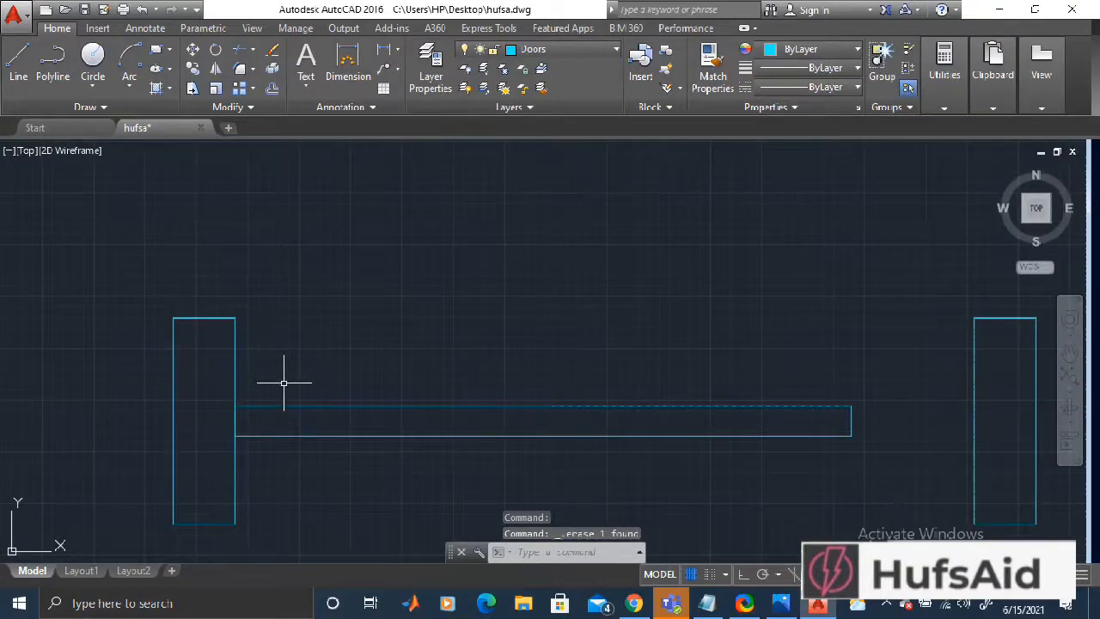
- Undo the deletion of both guide lines
key(ctrl+z)
key(ctrl+z)
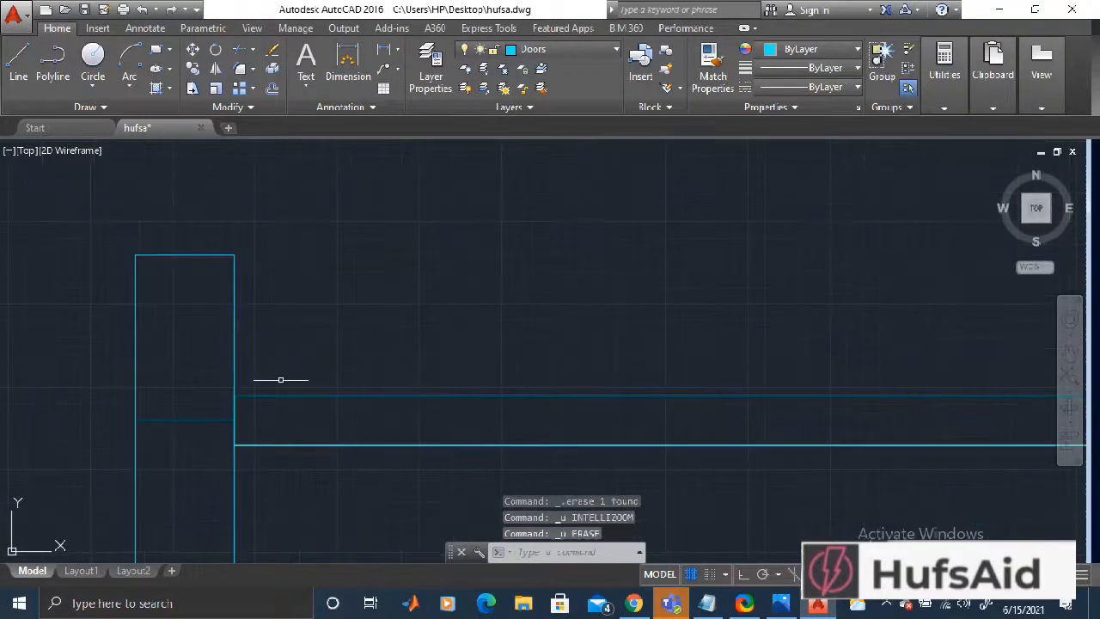
key(ctrl+z)
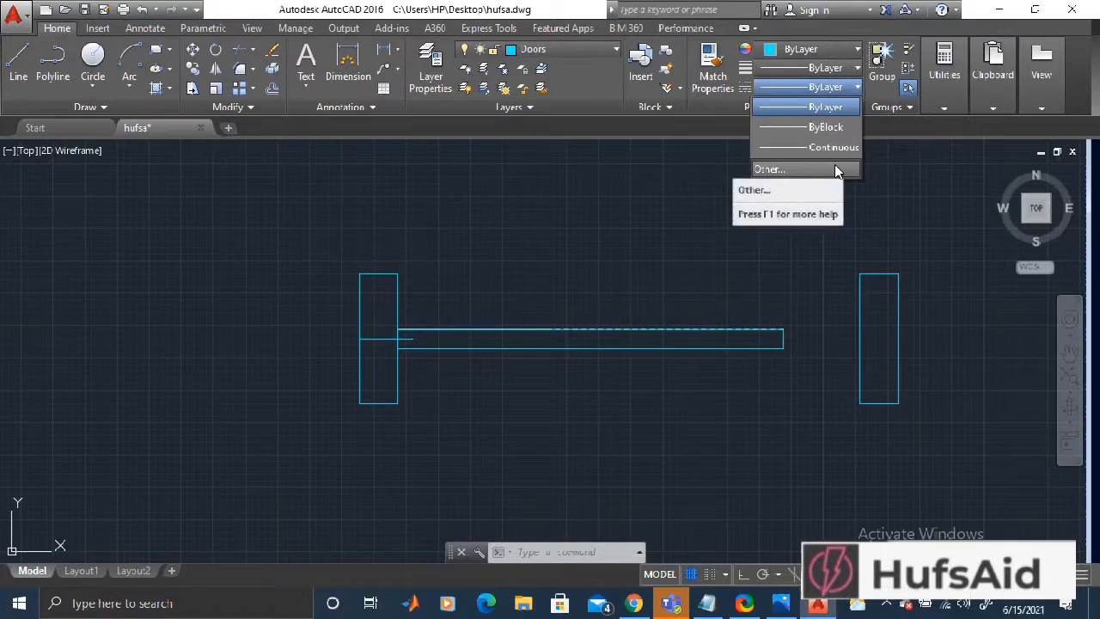
- Load the ACAD_ISO03W100 (ISO dash space) linetype and make it the current linetype for new objects
click(835, 166)
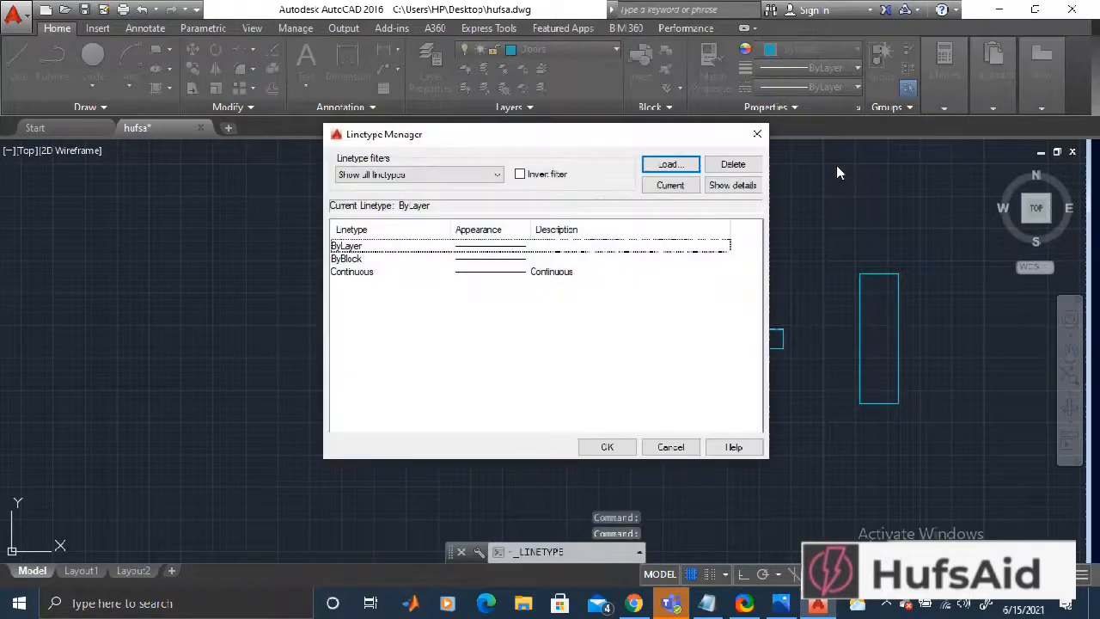
click(498, 174)
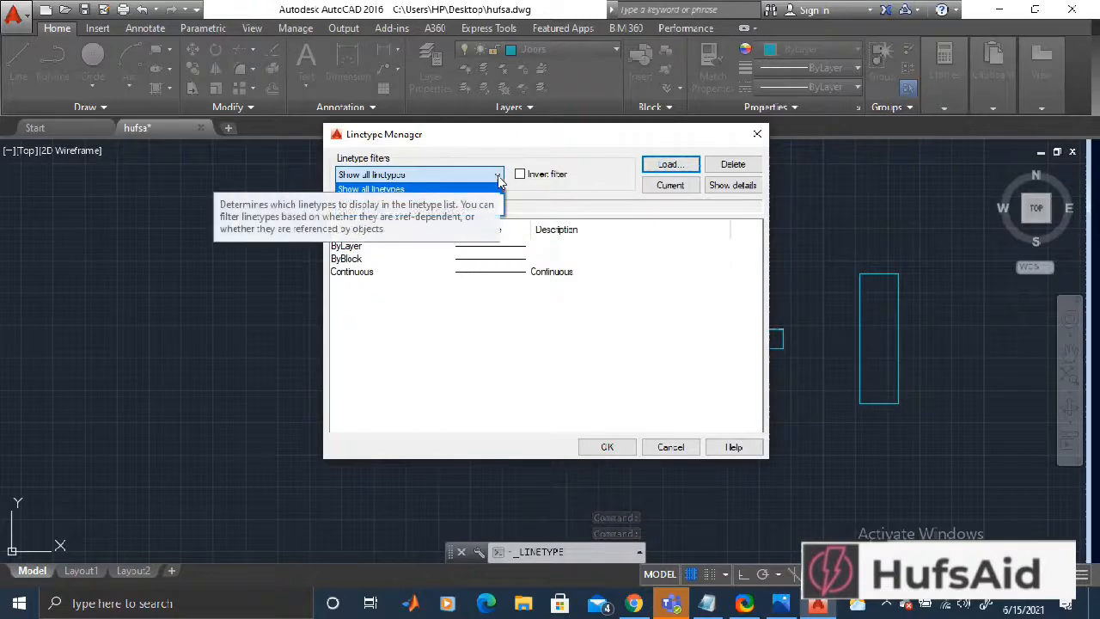
click(633, 173)
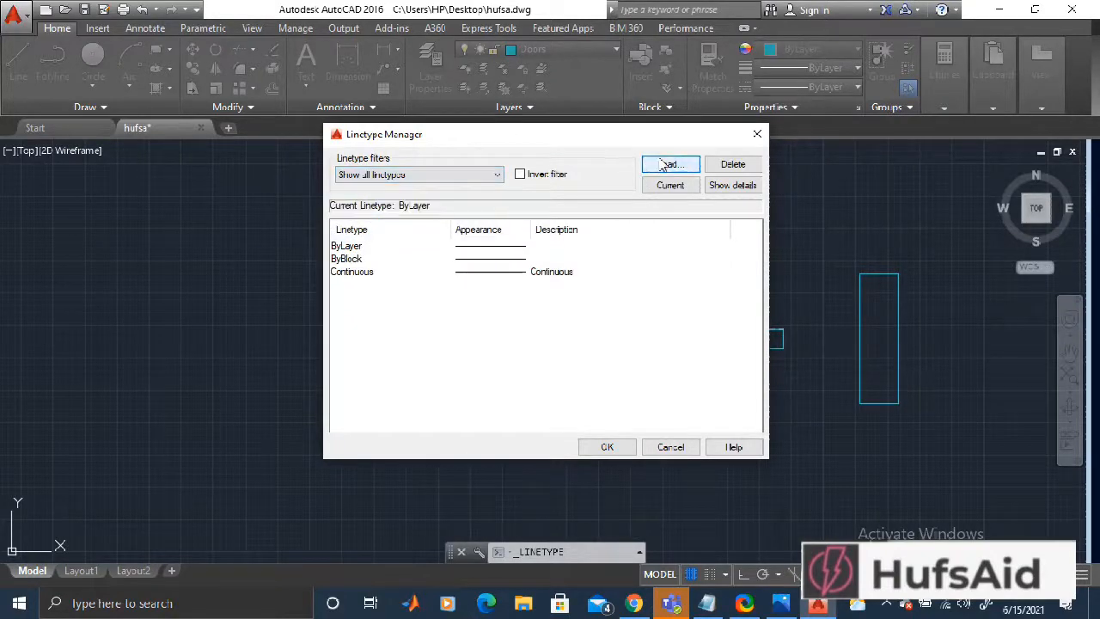
click(661, 165)
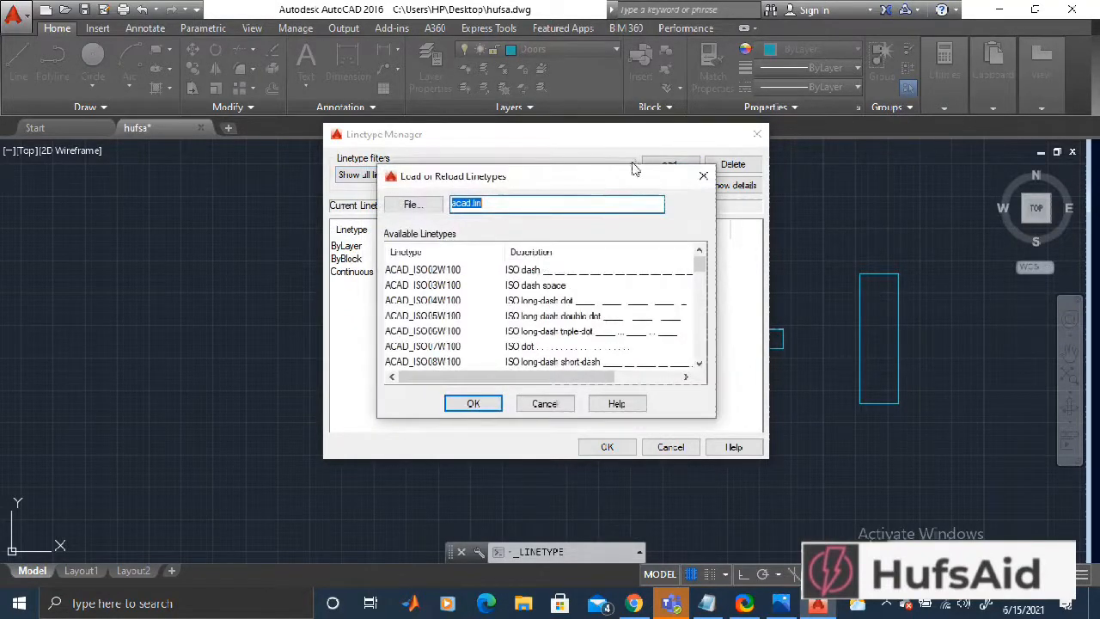
click(482, 285)
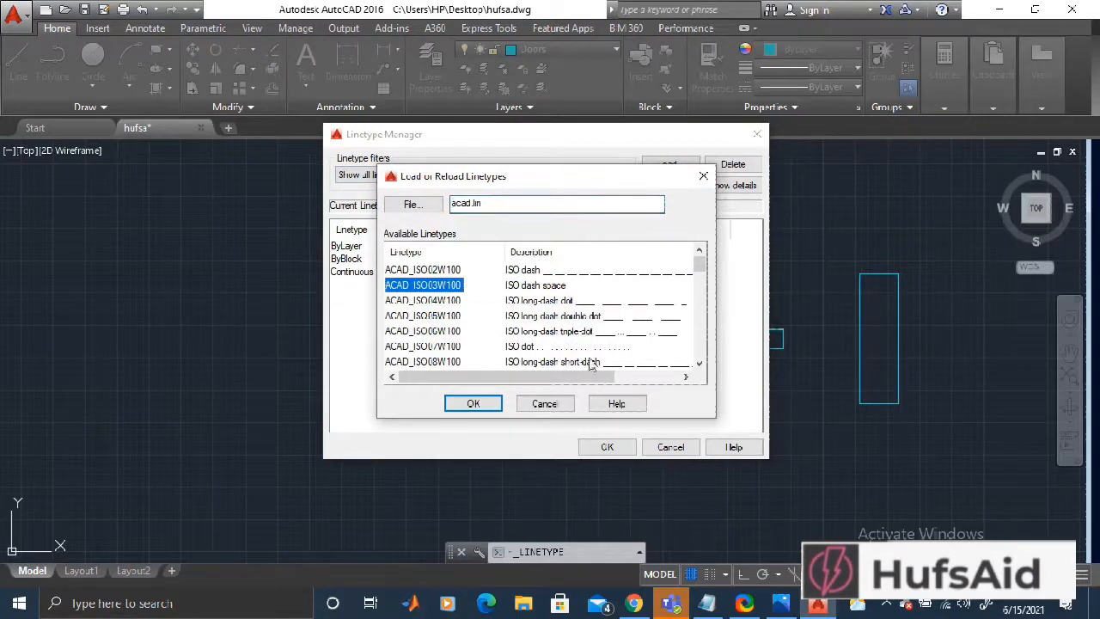
click(478, 408)
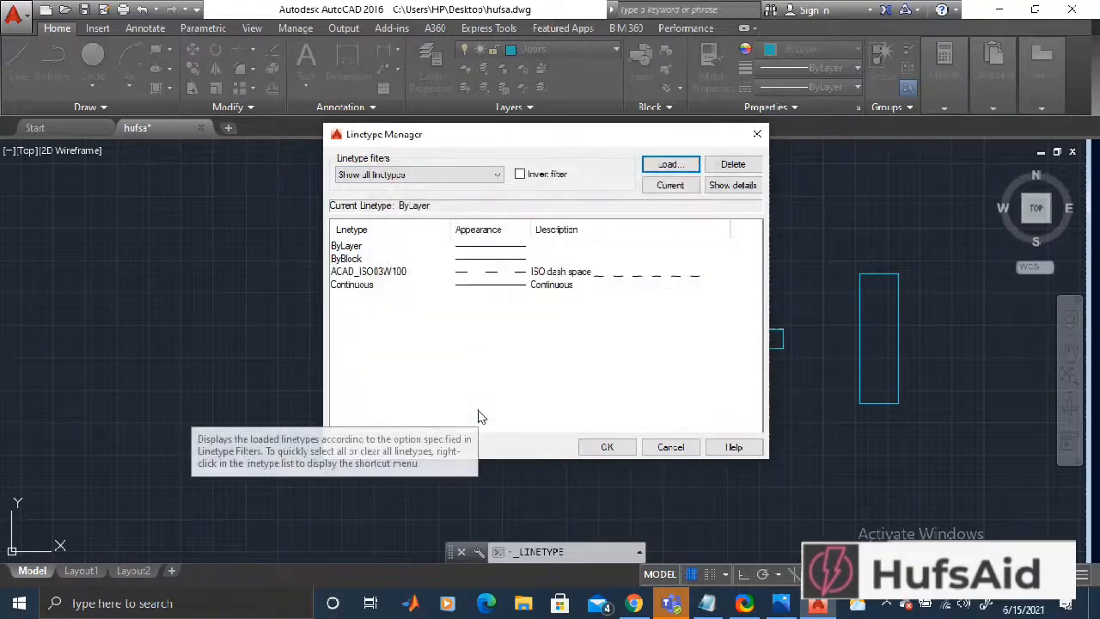
click(369, 273)
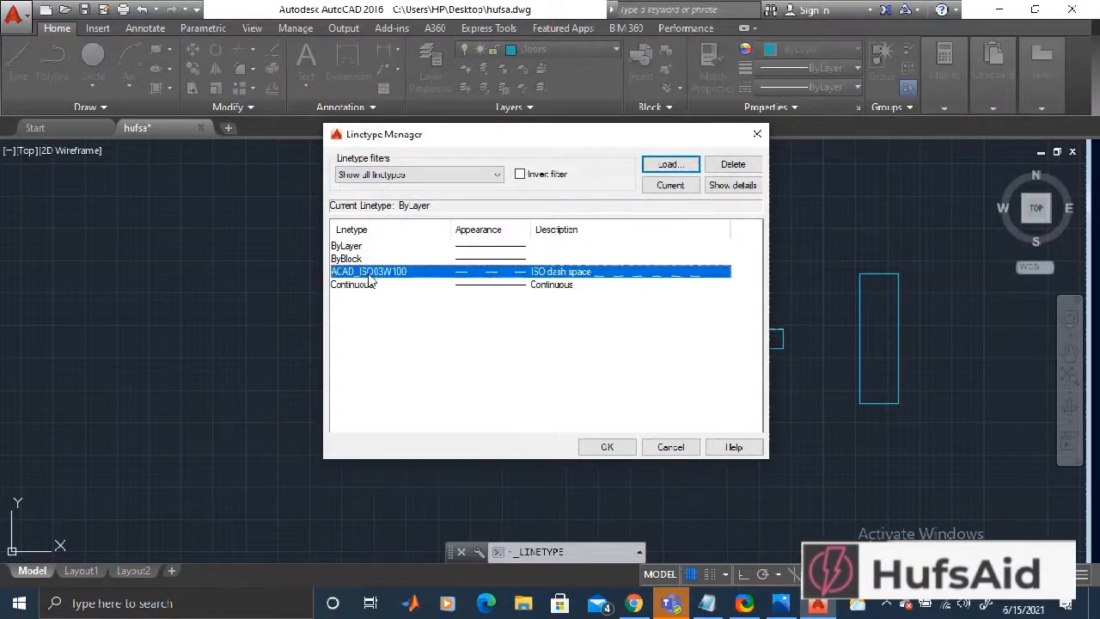
click(604, 447)
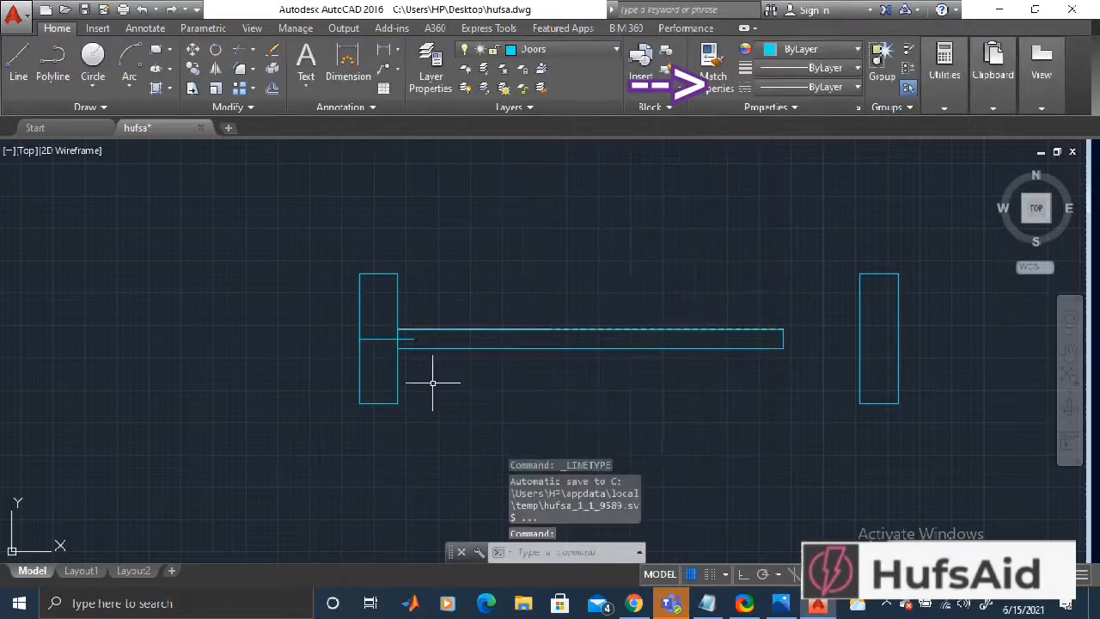
click(824, 87)
click(802, 153)
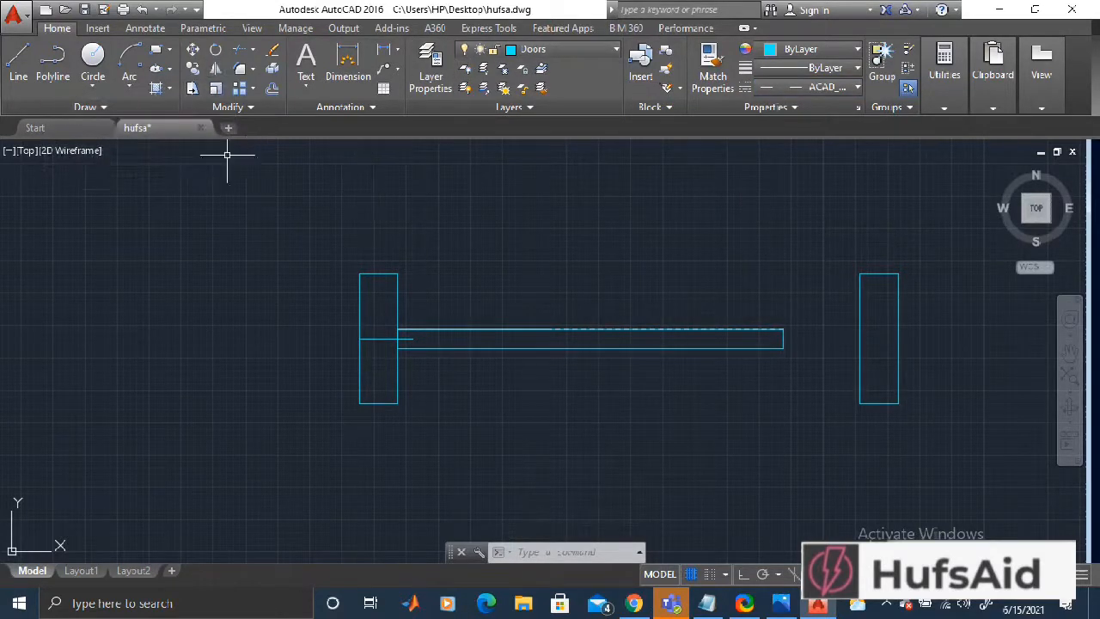
- Draw a 3' by 3" rectangle in the empty area above the left jamb
click(155, 49)
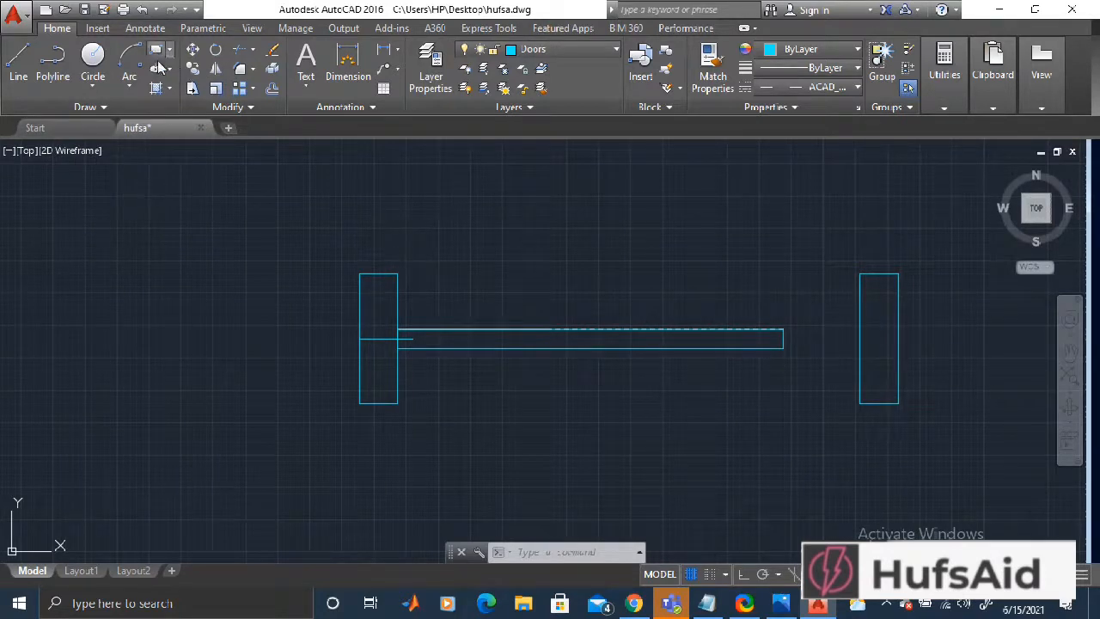
click(66, 224)
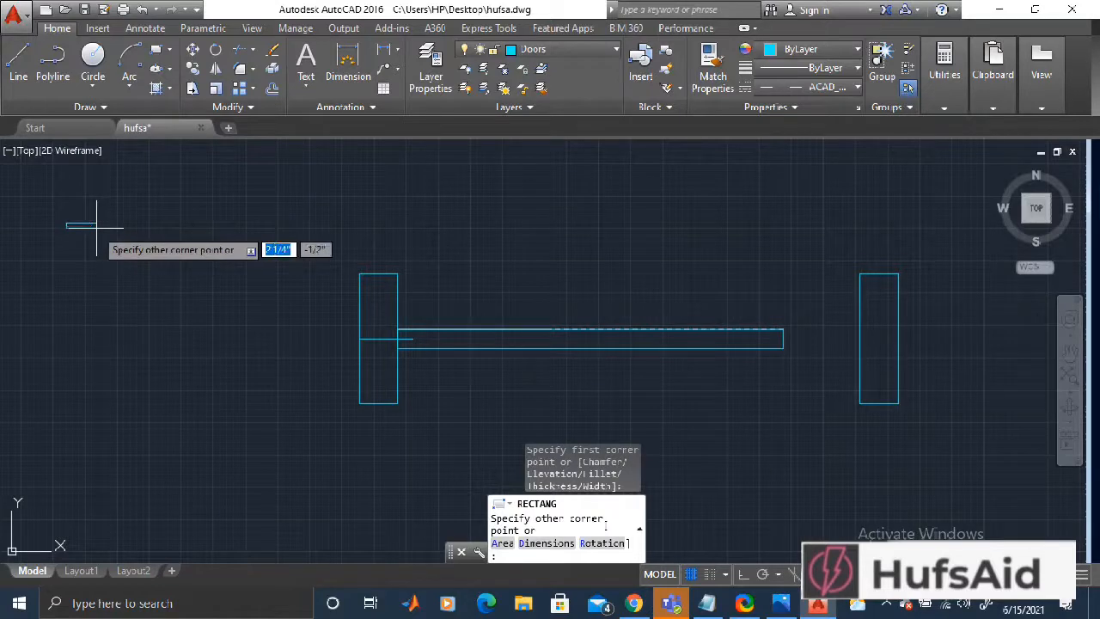
text(3')
key(Tab)
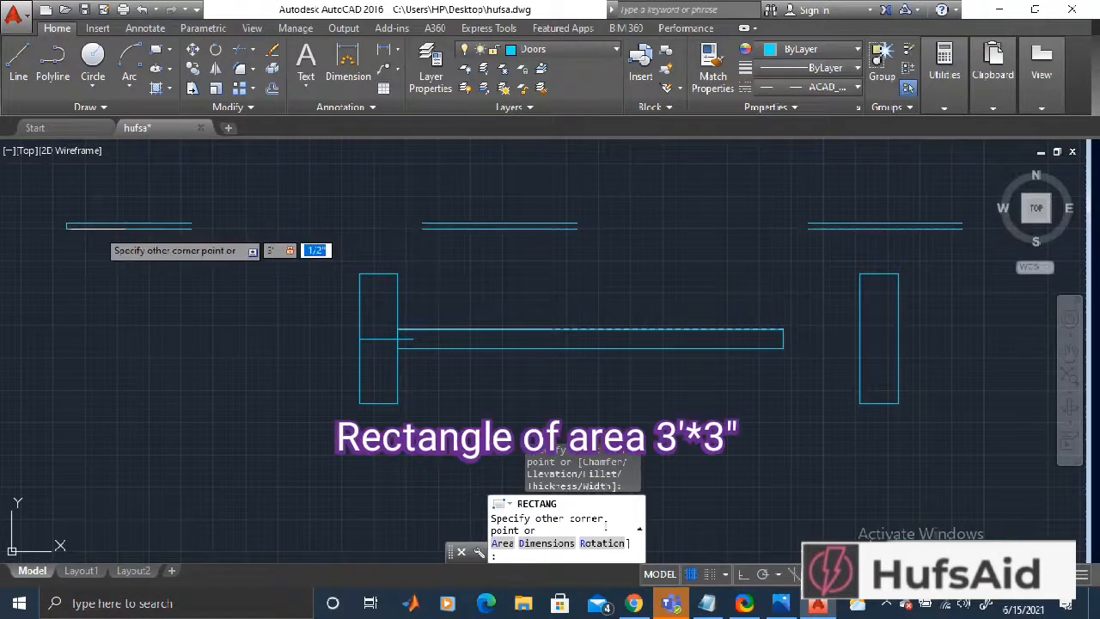
text(3")
key(Return)
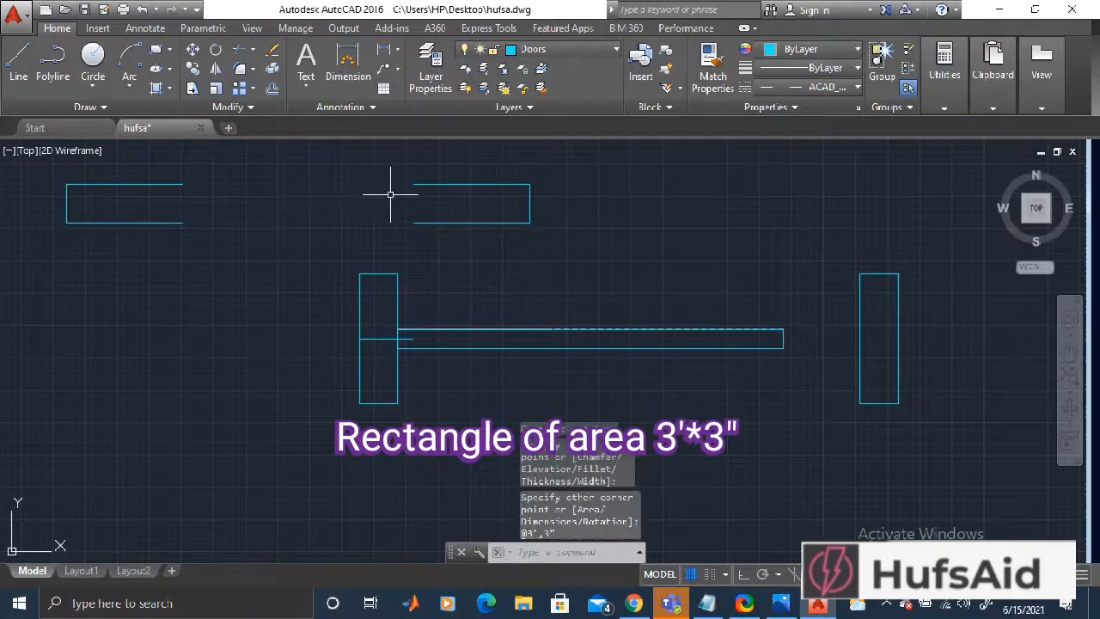
- Load the ACAD_ISO02W100 (ISO dash) linetype from acad.lin into the drawing
scroll(390, 195, down, 3)
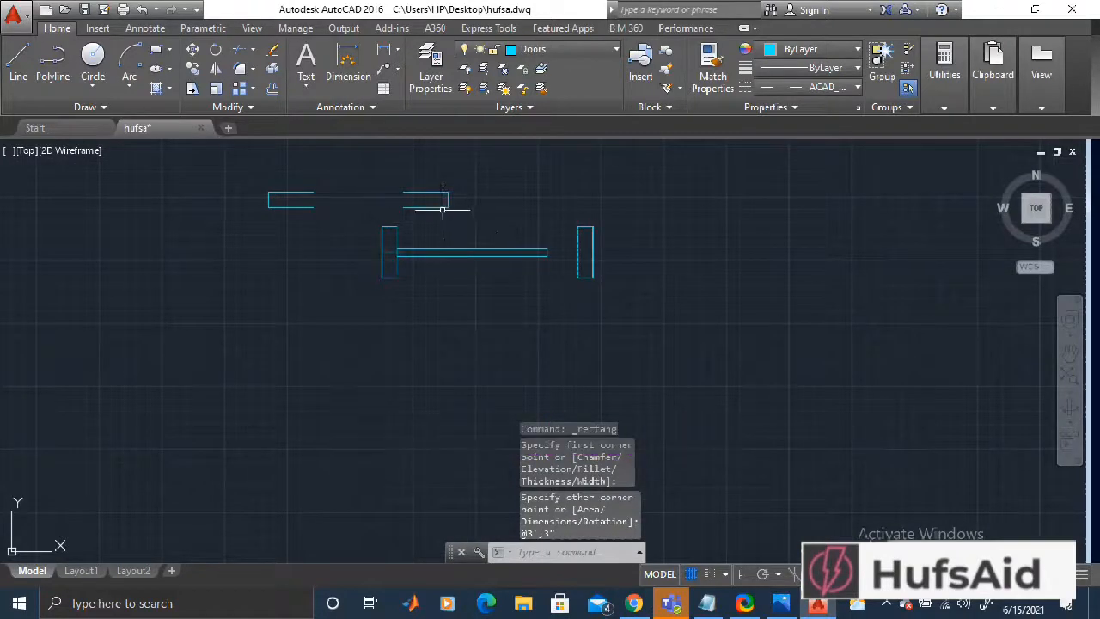
click(445, 207)
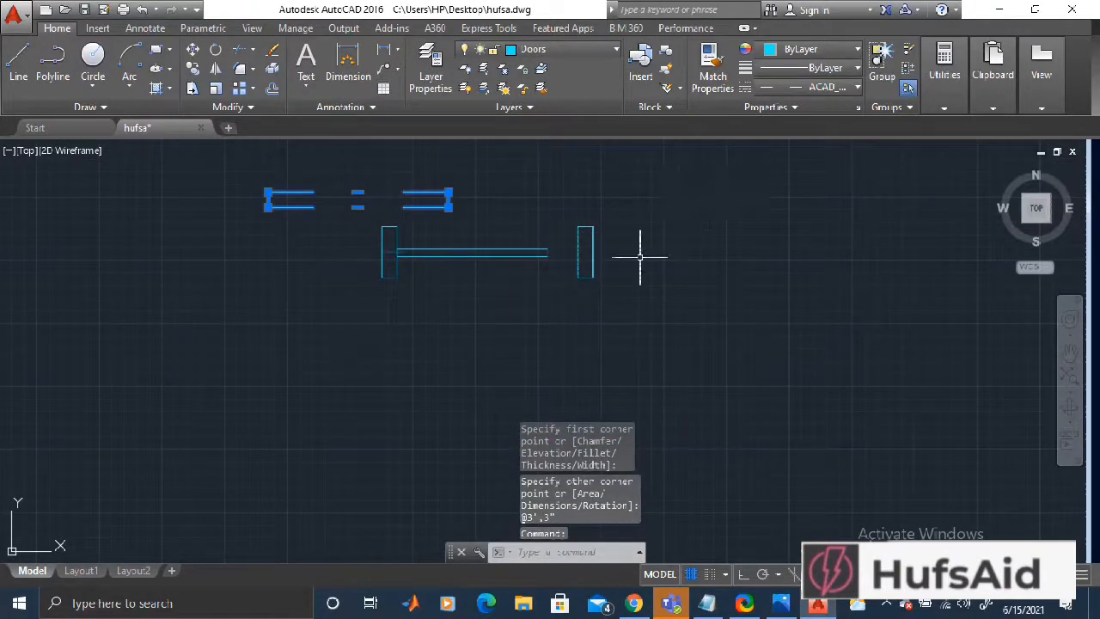
click(856, 87)
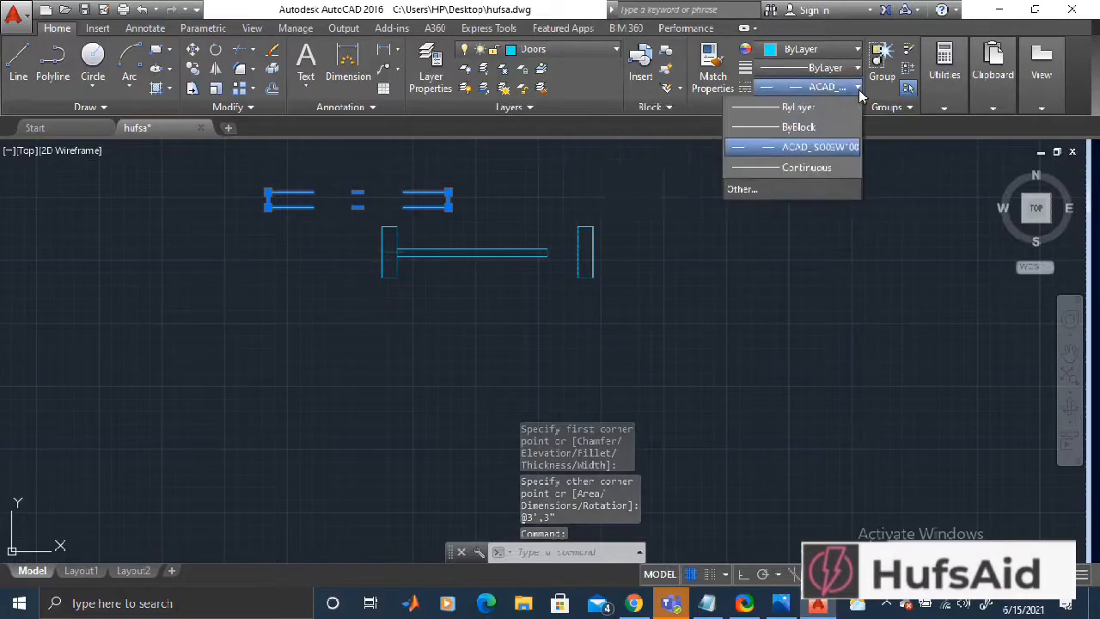
click(795, 191)
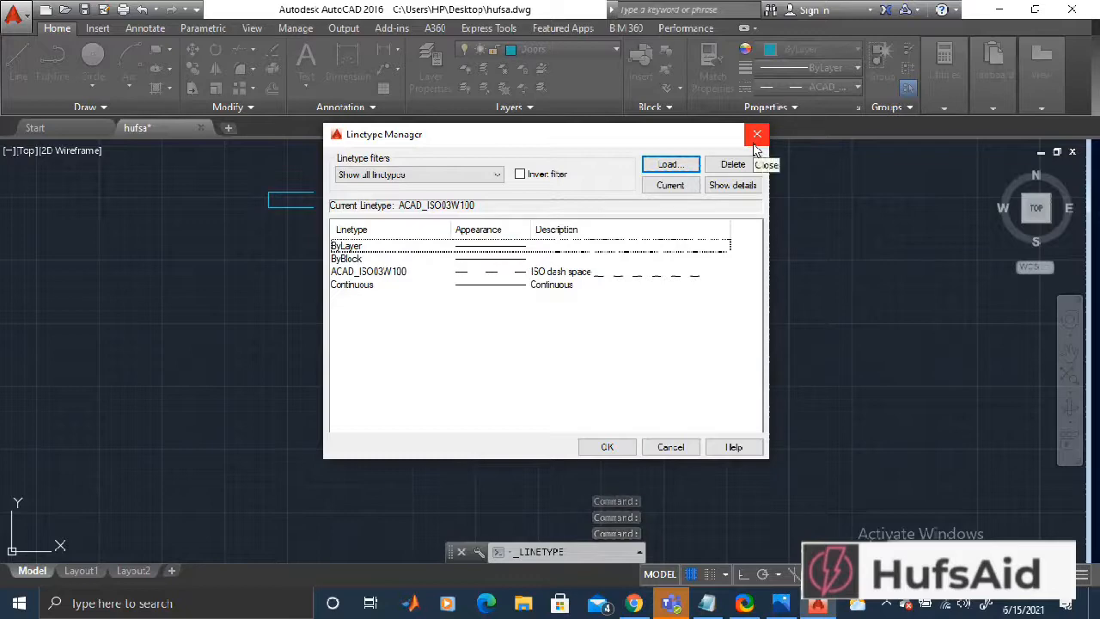
click(672, 166)
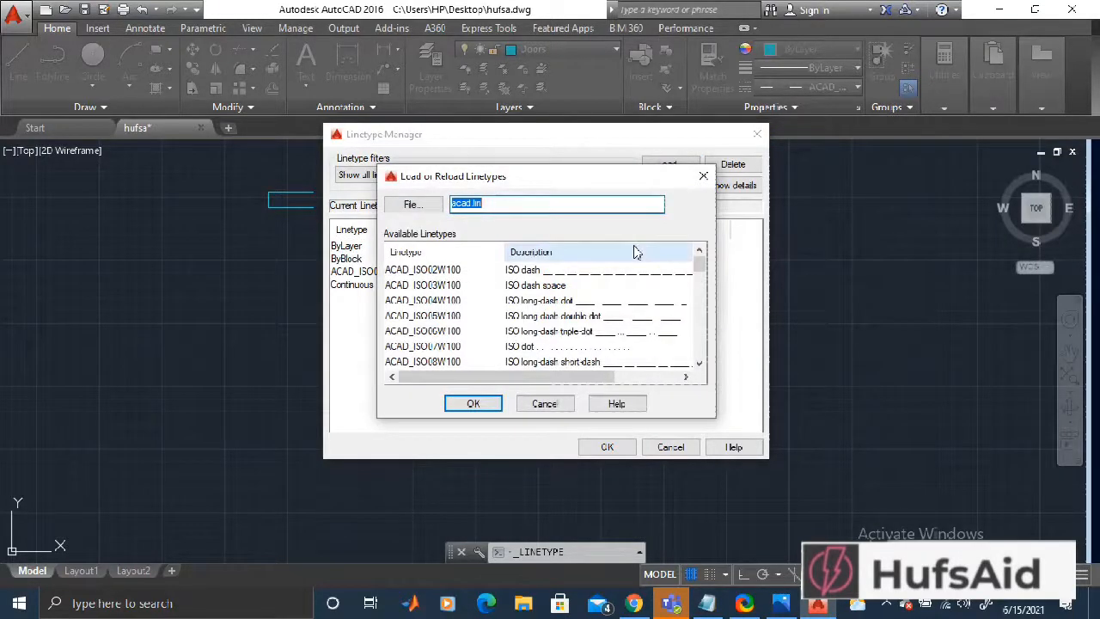
click(631, 273)
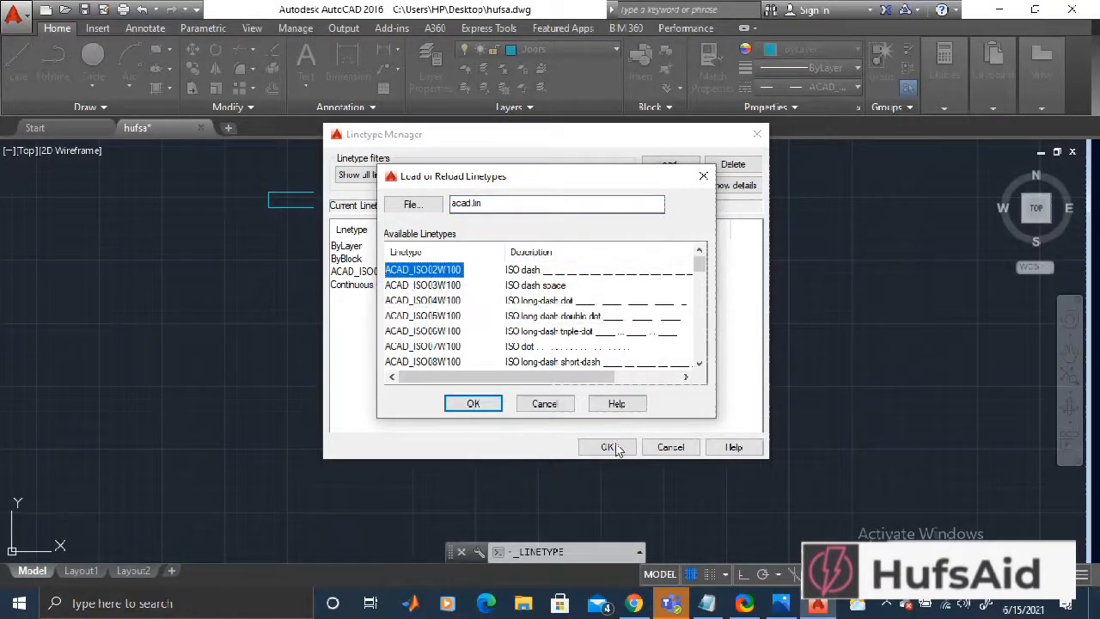
click(472, 403)
click(605, 447)
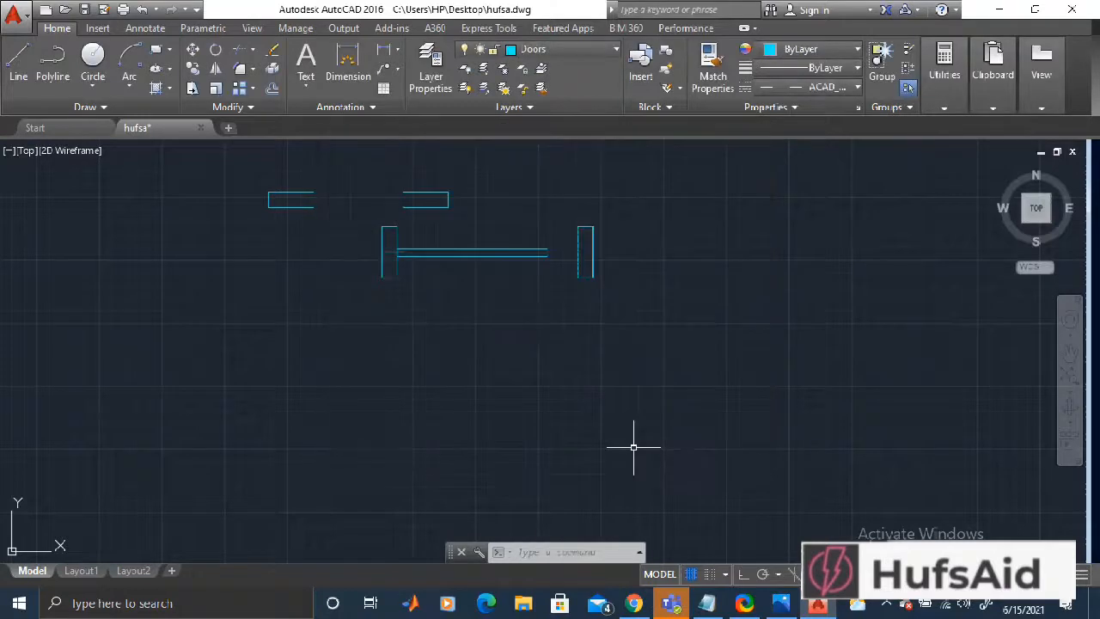
- Apply the ACAD_ISO02W100 linetype to the 3' by 3" rectangle and deselect it
click(300, 208)
click(832, 87)
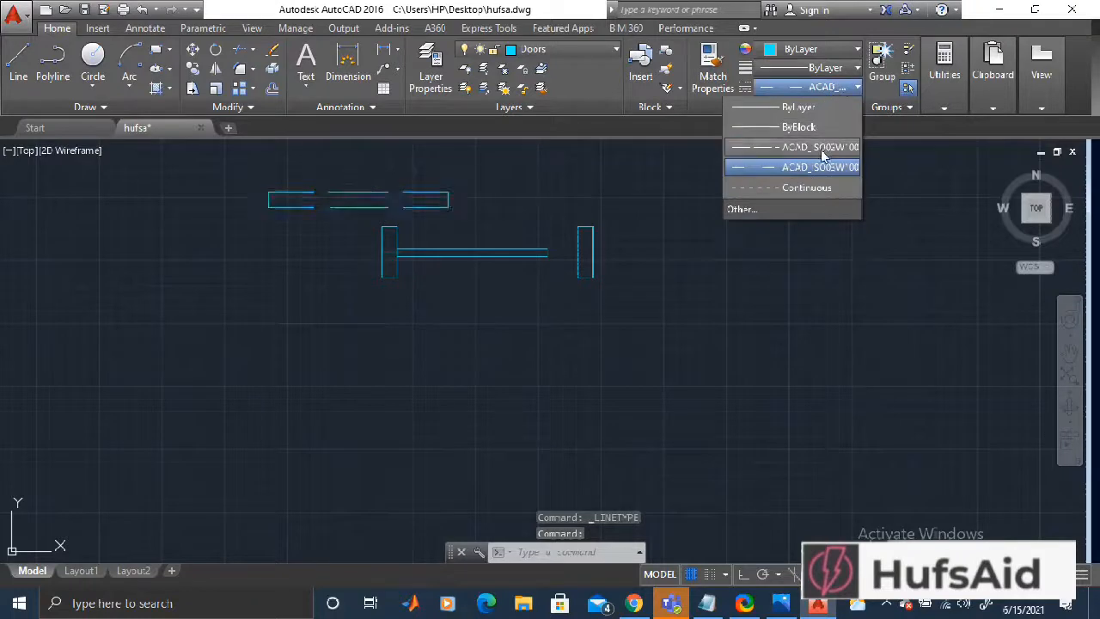
click(823, 148)
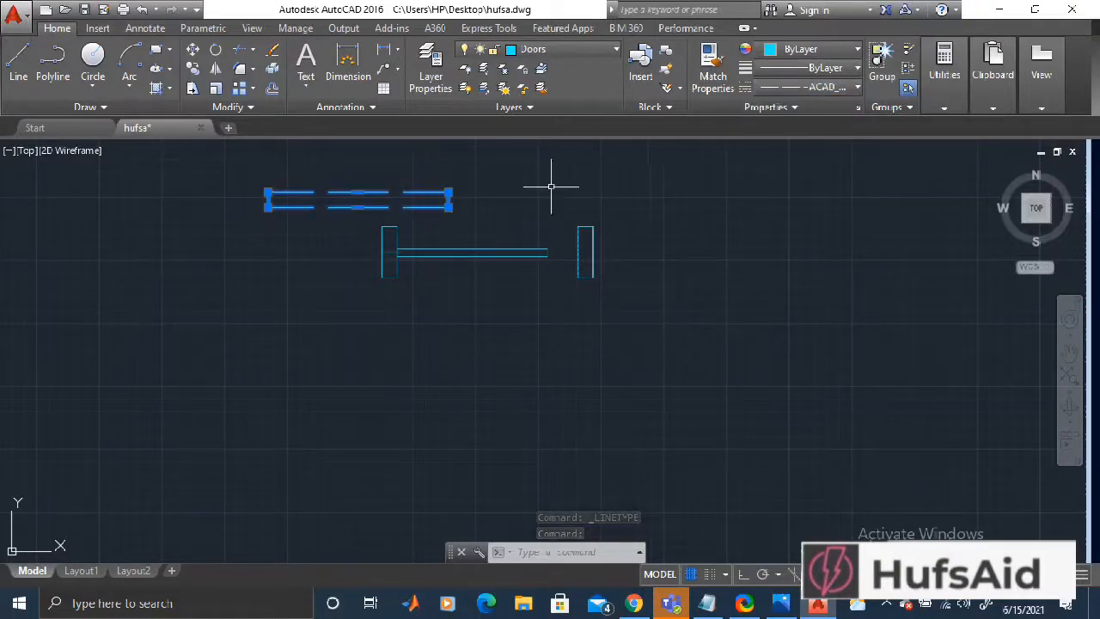
key(Escape)
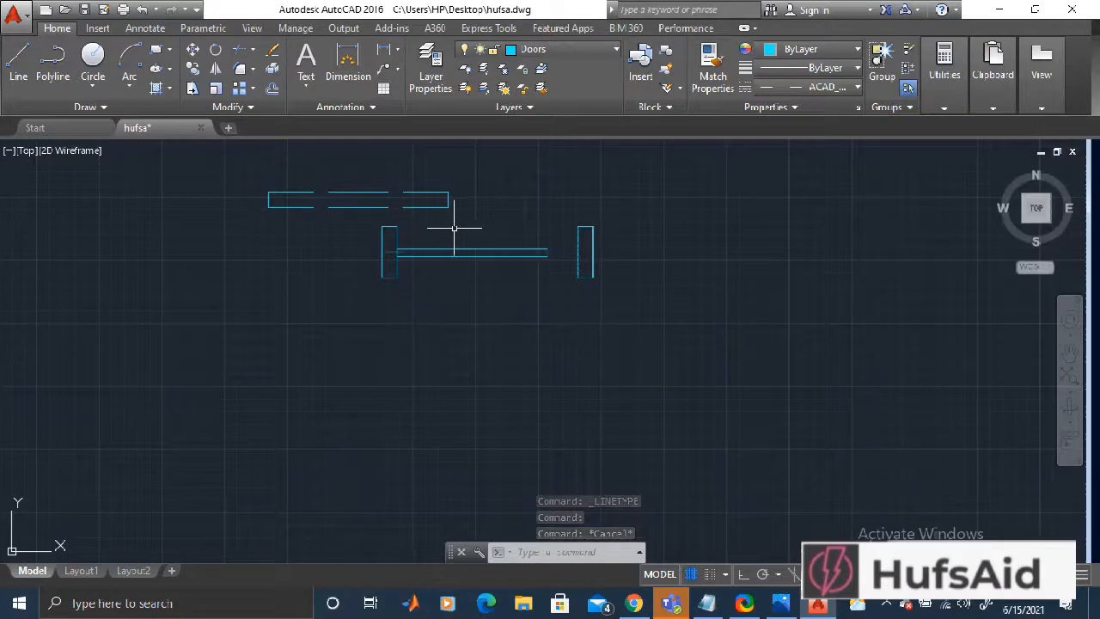
click(20, 67)
key(Escape)
key(Escape)
key(Escape)
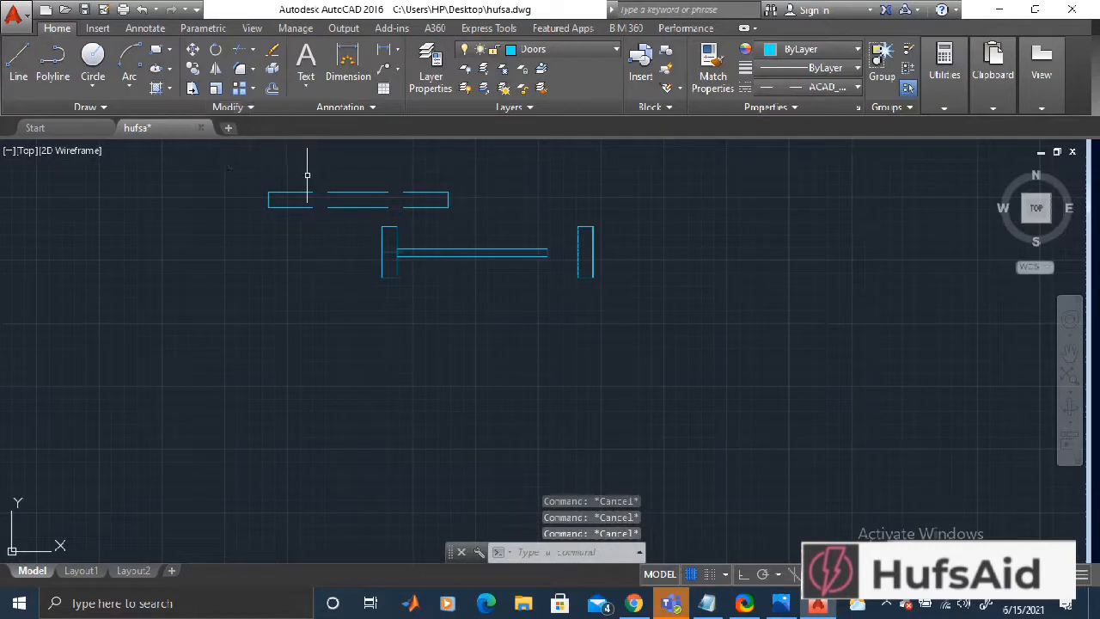
- Move the dashed rectangle from its right-edge midpoint to the midpoint of the left jamb's outer edge, using Midpoint snap
text(m)
key(Return)
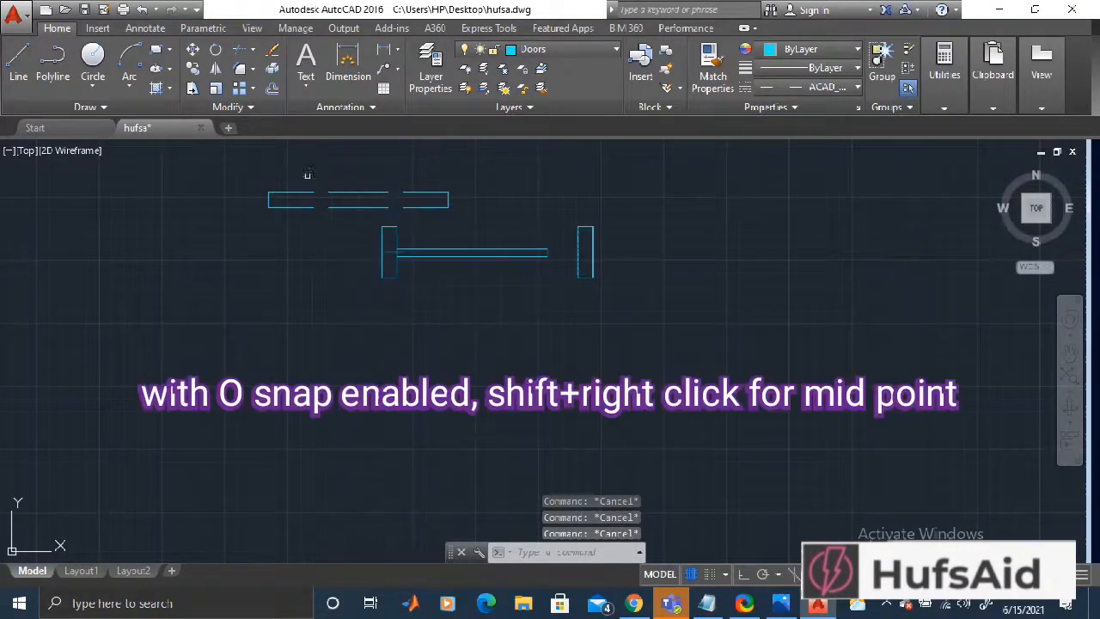
click(447, 200)
shift+right_click(455, 201)
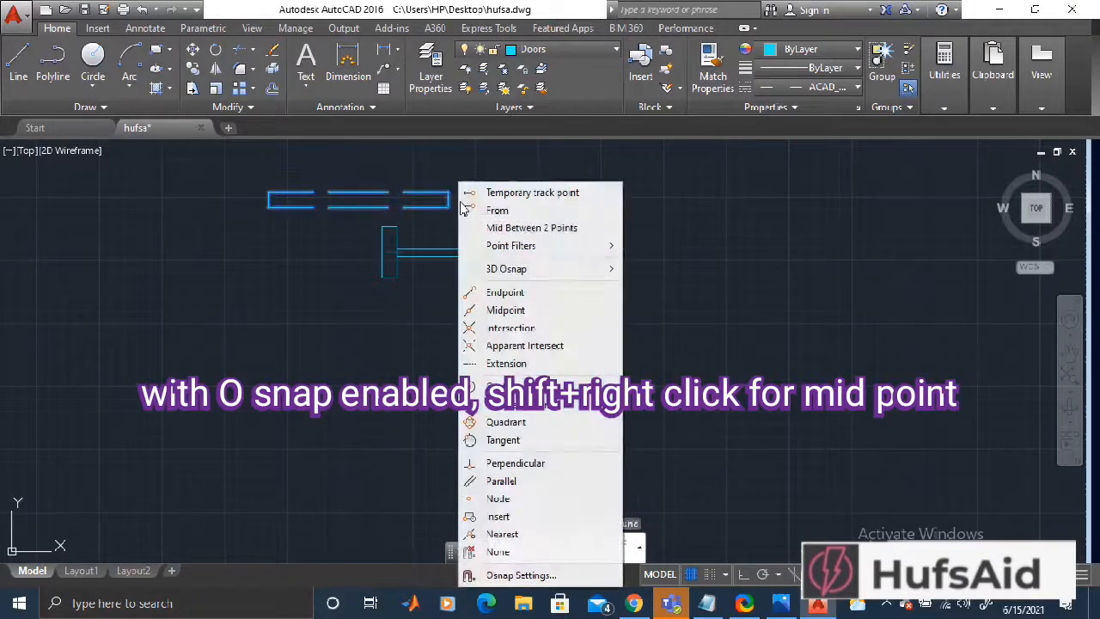
click(521, 311)
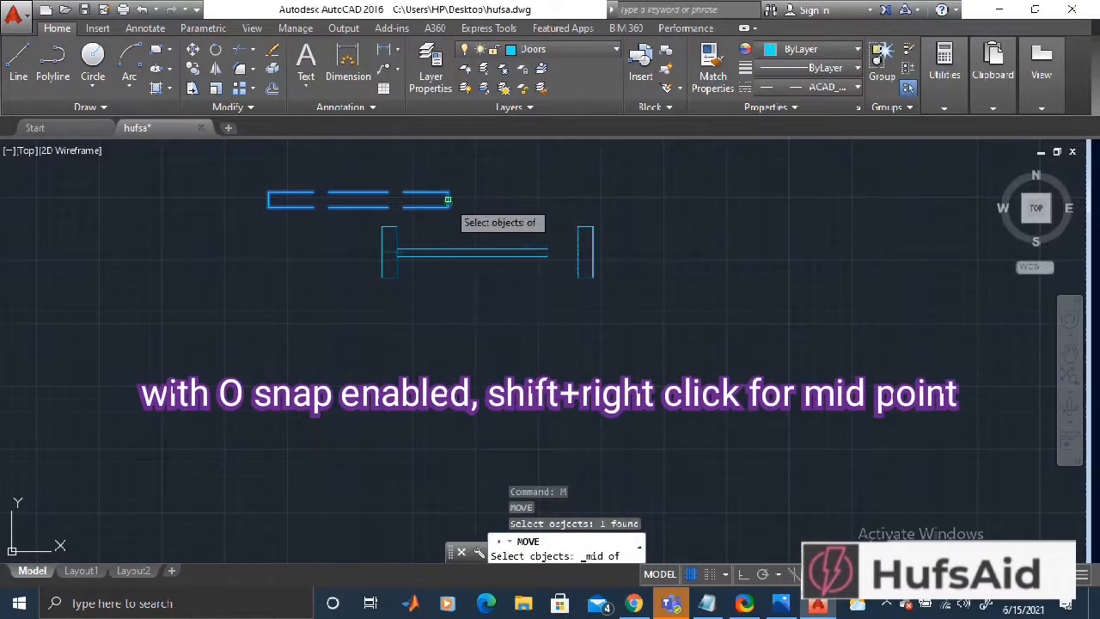
click(450, 206)
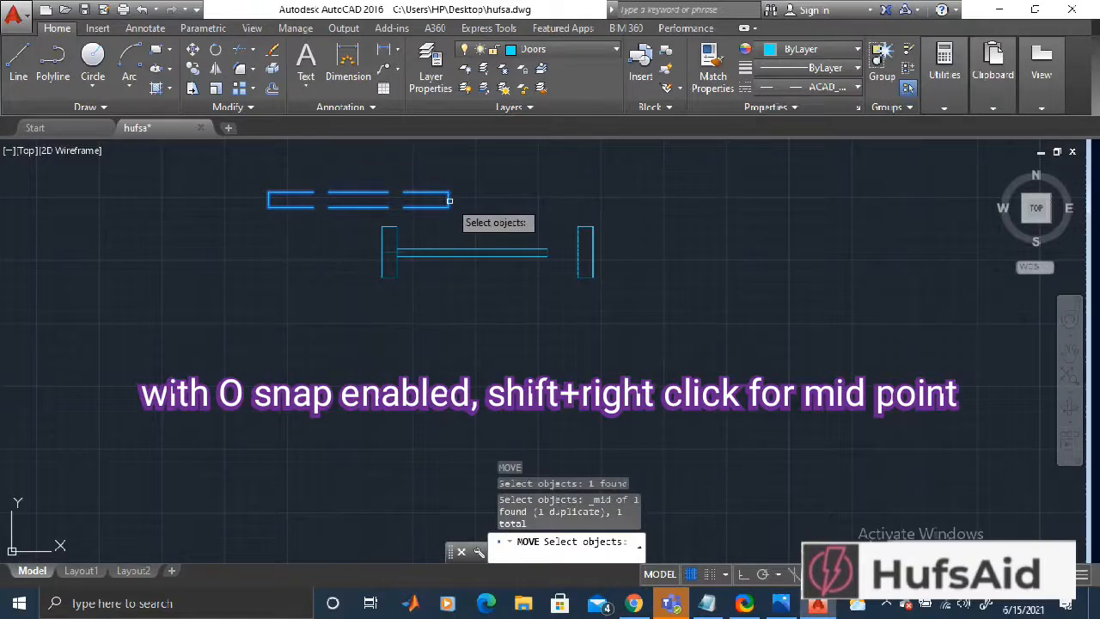
scroll(448, 199, up, 5)
key(Return)
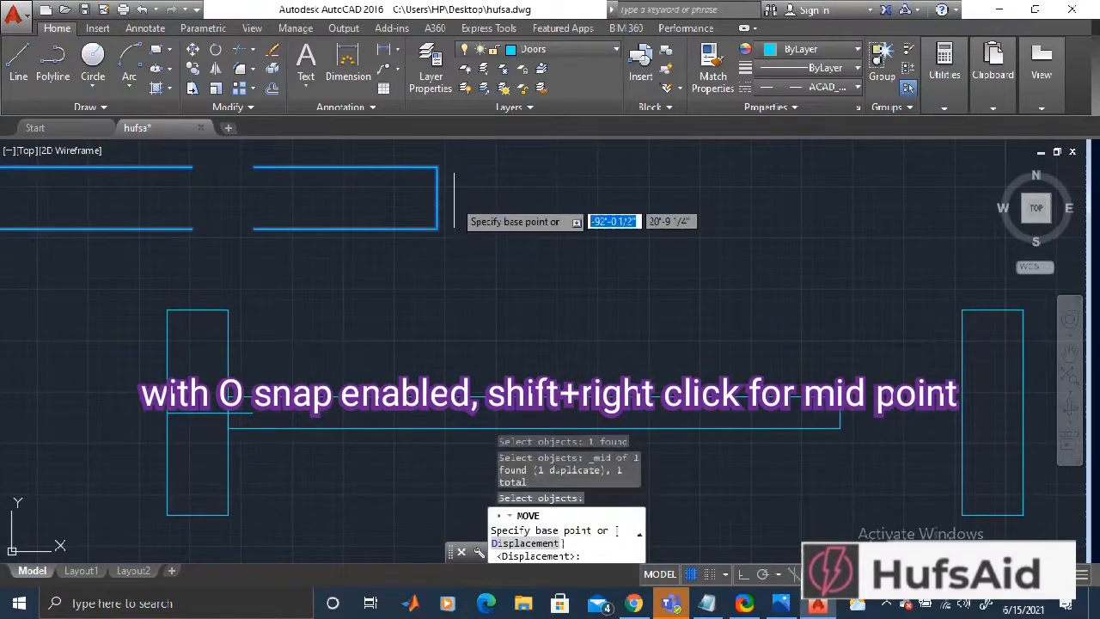
shift+right_click(439, 208)
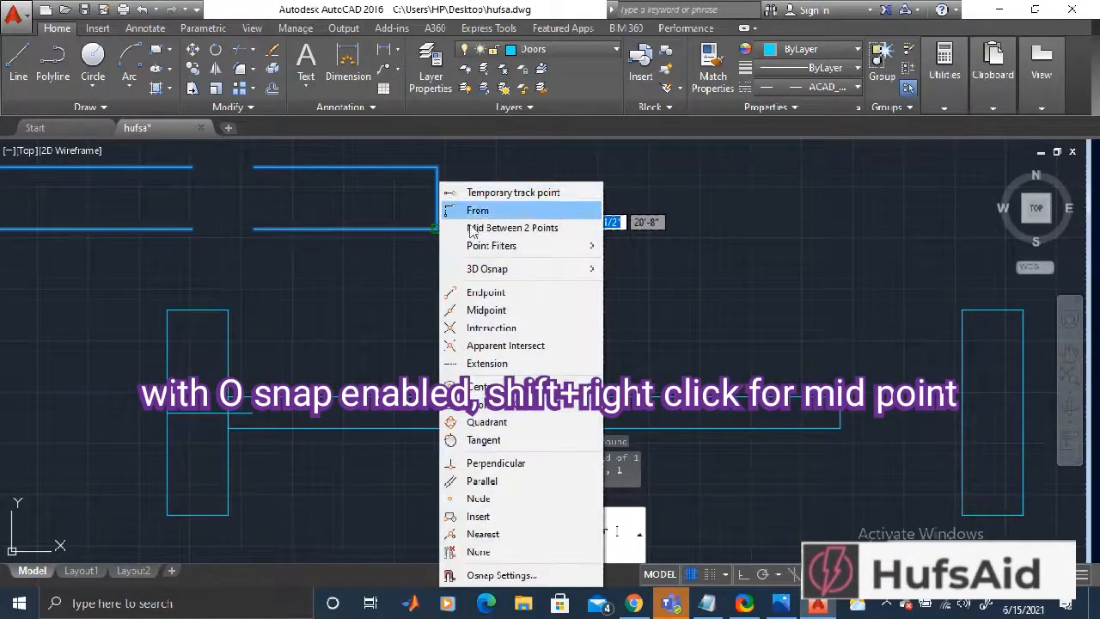
click(477, 309)
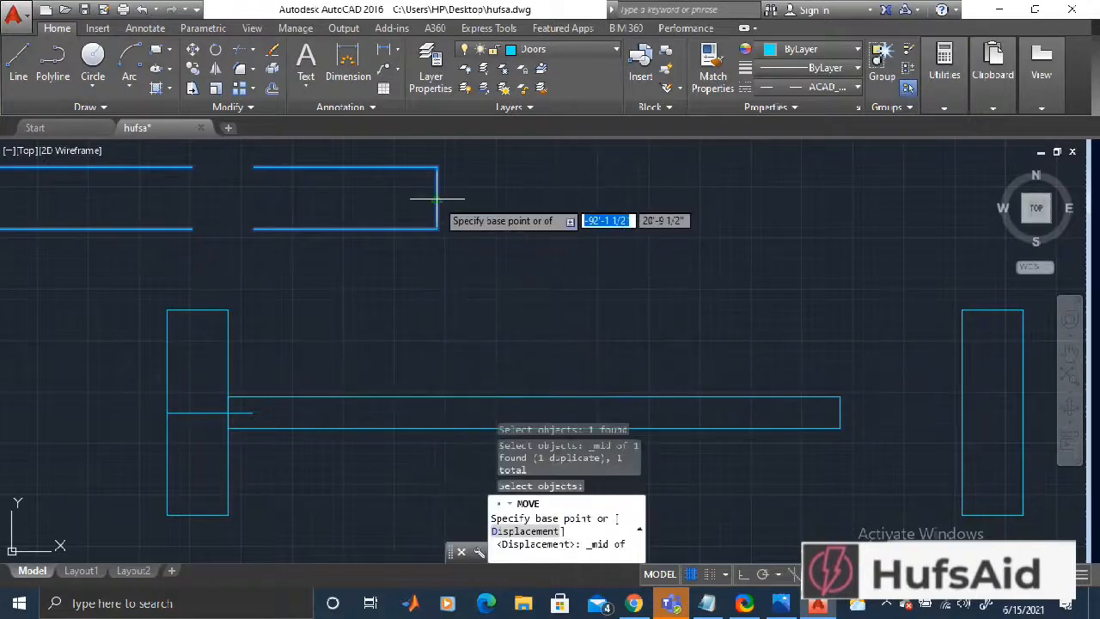
click(435, 197)
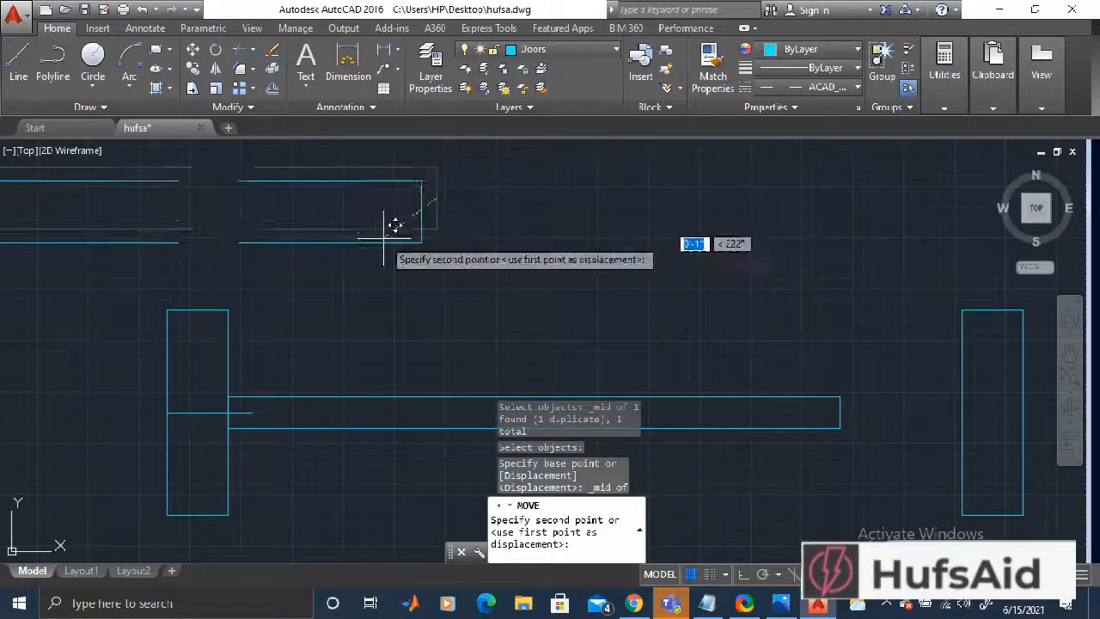
click(169, 411)
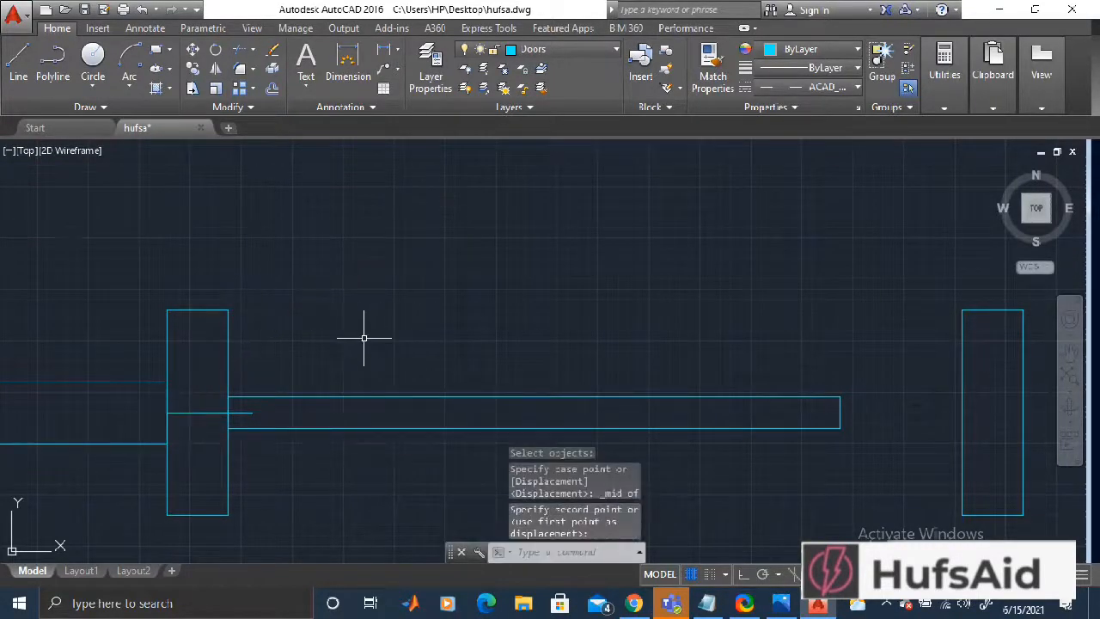
scroll(363, 337, up, 2)
middle_drag(415, 322, 582, 272)
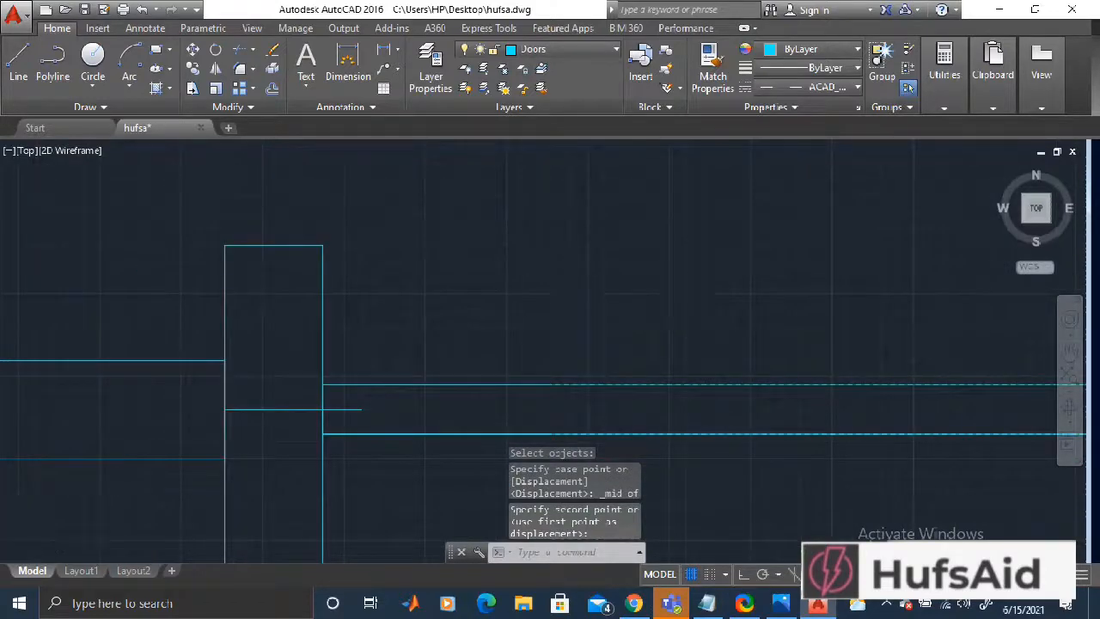
scroll(694, 251, down, 4)
scroll(696, 249, down, 2)
scroll(696, 247, down, 2)
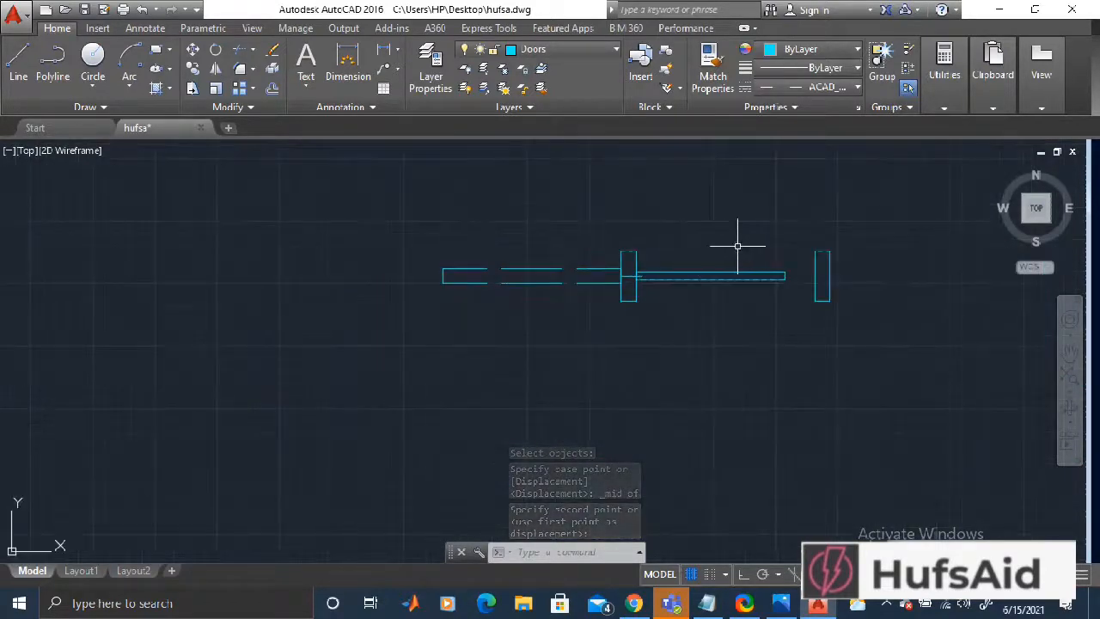
- Copy the complete swing door with its jambs about 8' horizontally to the right, with Ortho on
scroll(720, 363, down, 3)
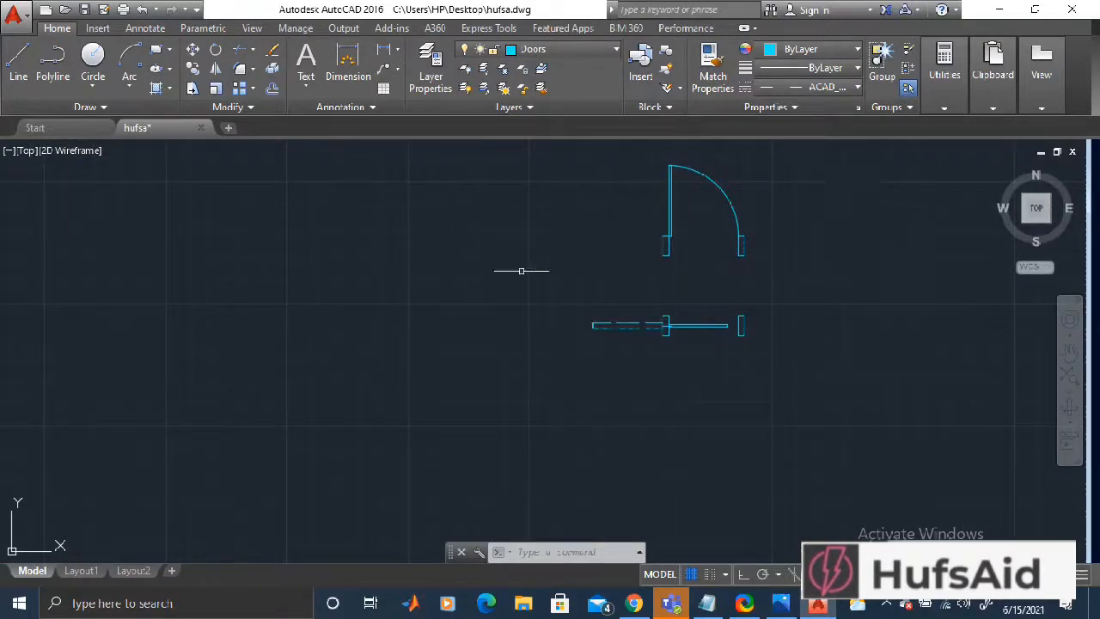
mouse_move(802, 323)
middle_down()
mouse_move(467, 302)
mouse_move(544, 342)
middle_up()
text(o)
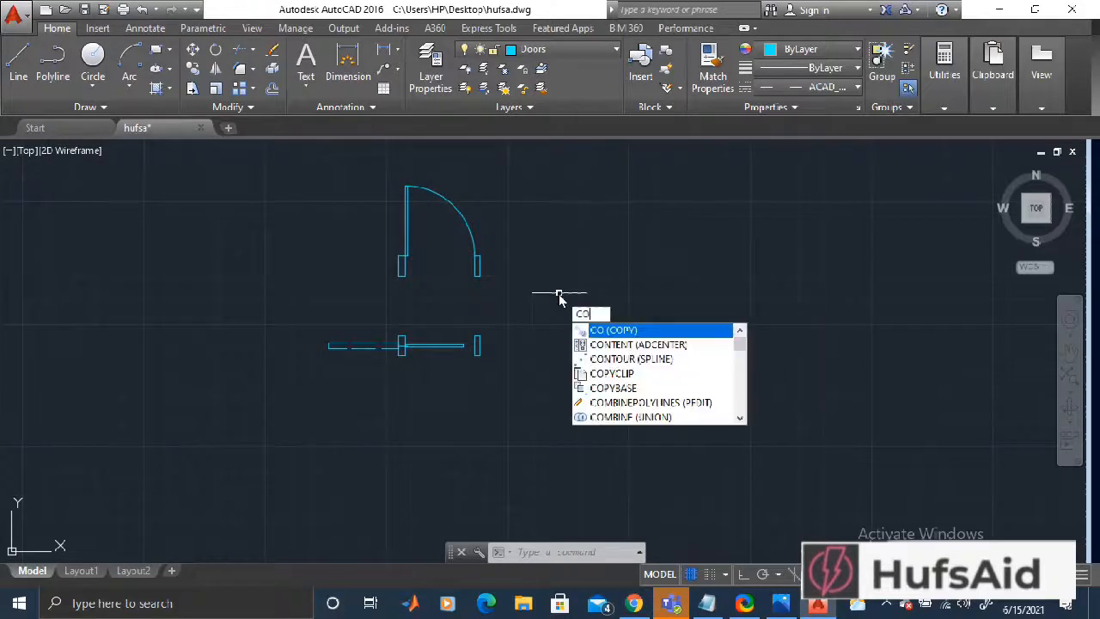
key(Return)
click(525, 176)
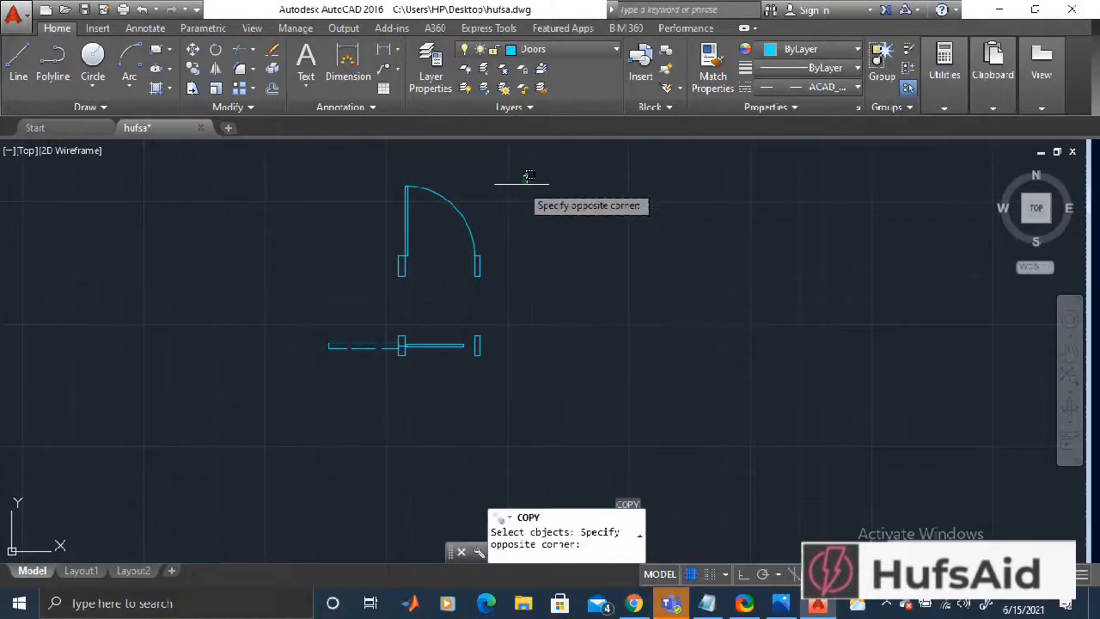
click(359, 289)
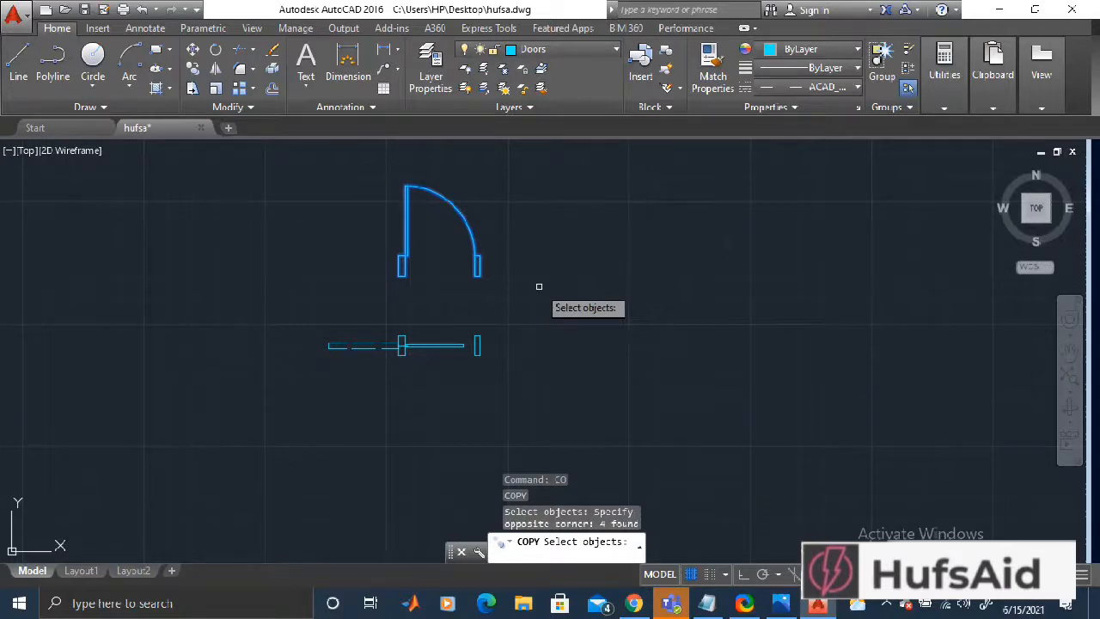
key(Return)
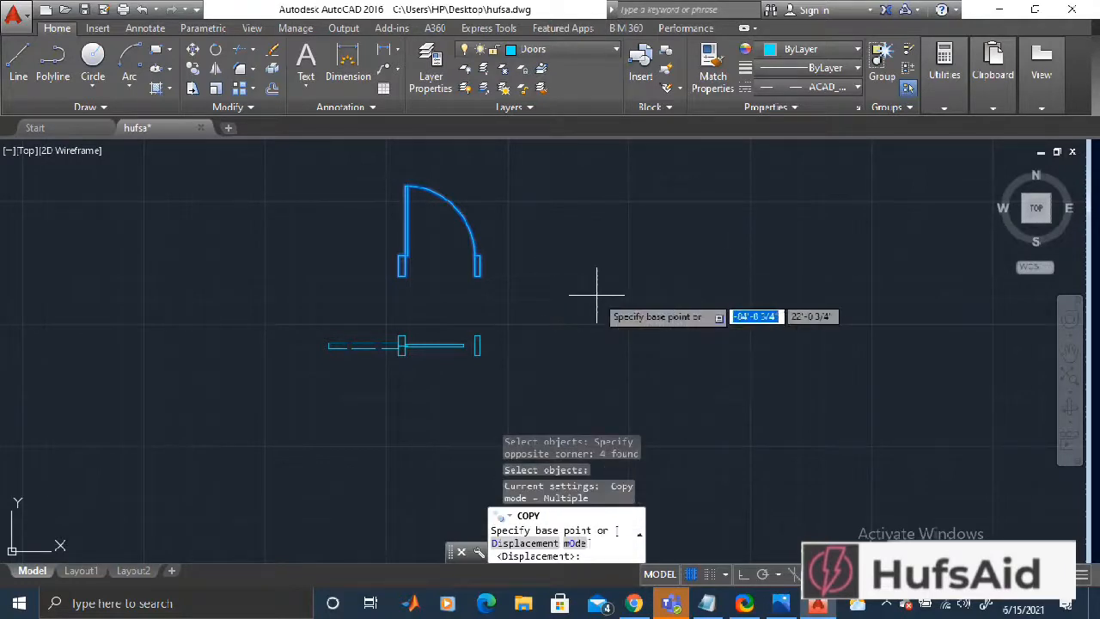
click(517, 276)
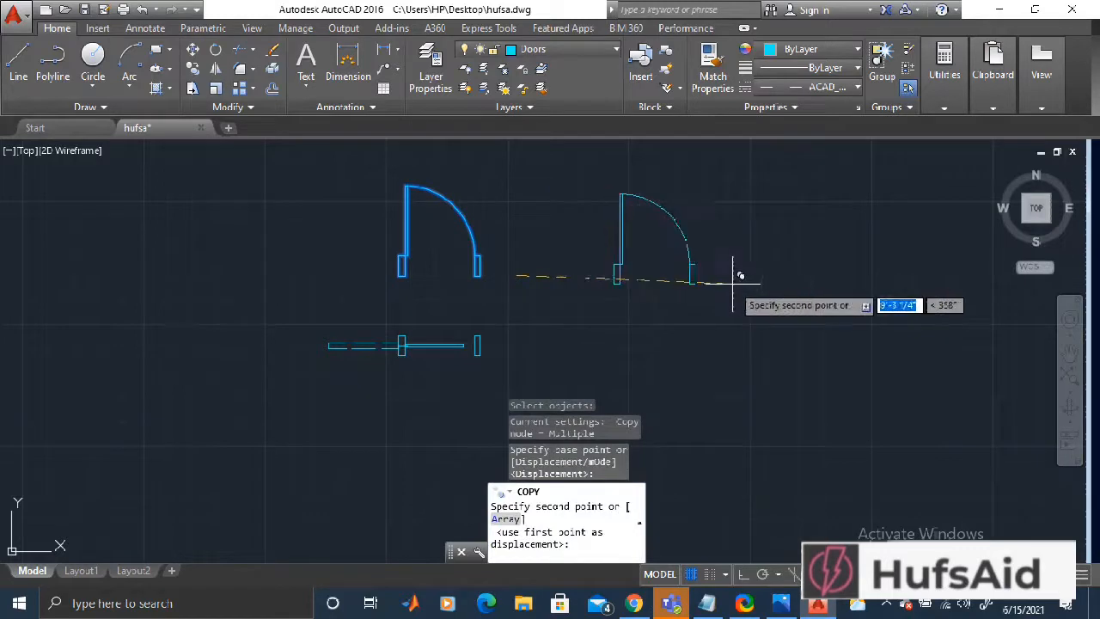
key(F8)
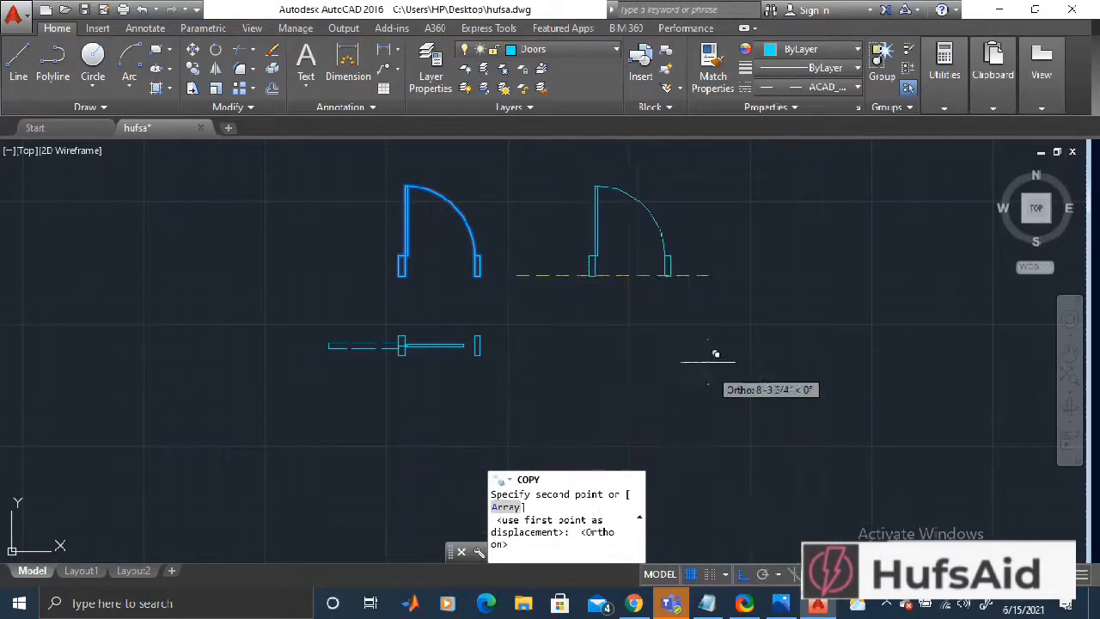
click(704, 309)
key(Escape)
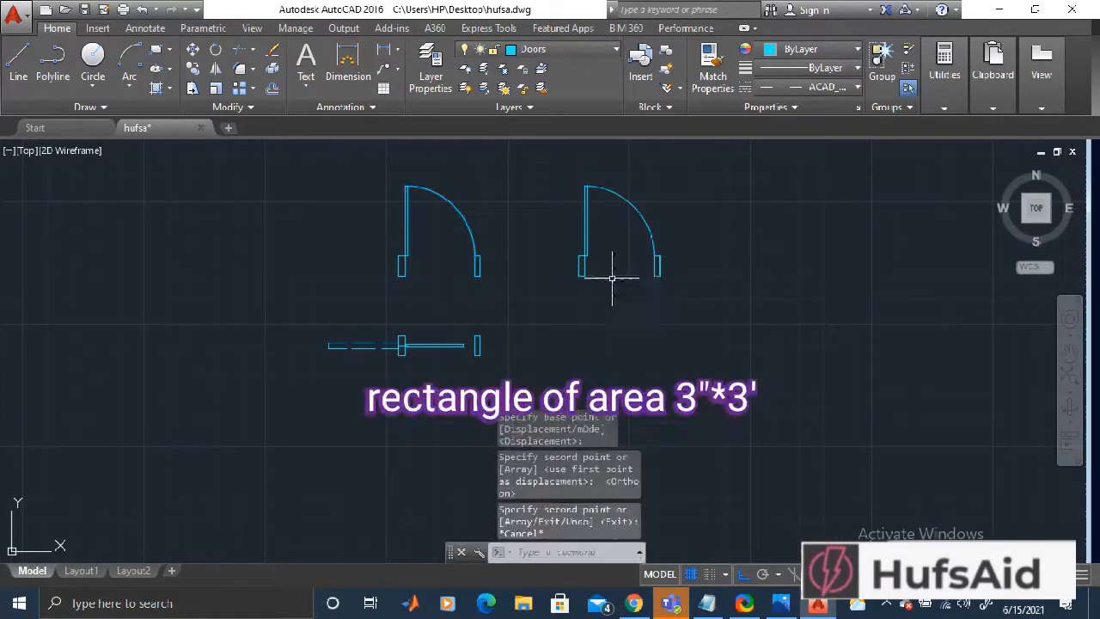
- Delete the vertical door-leaf rectangle from the copied swing door
scroll(601, 255, up, 2)
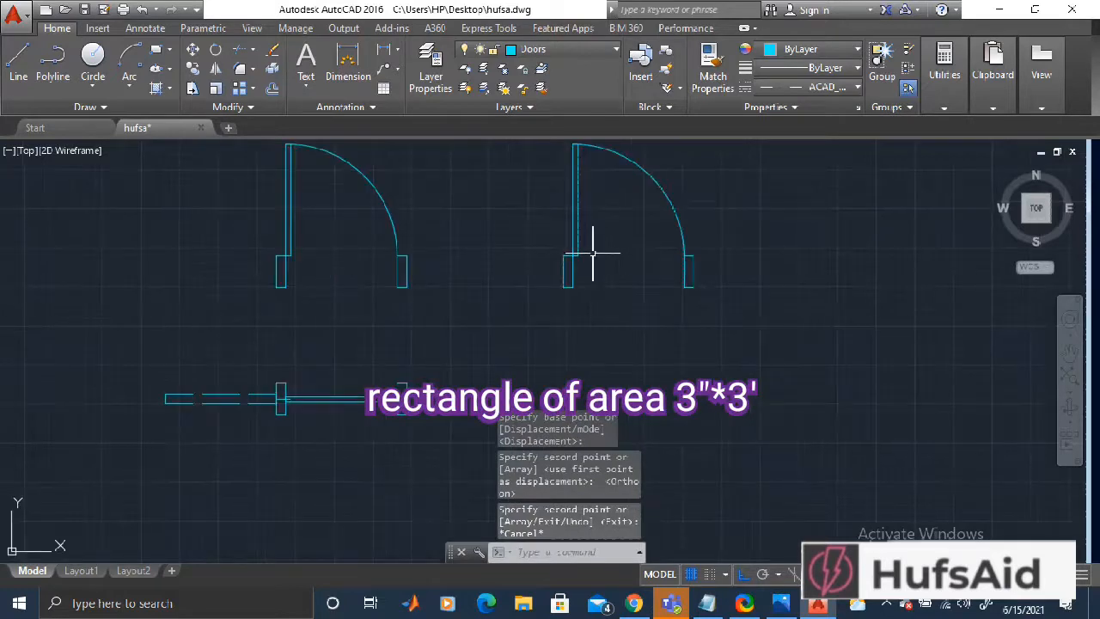
click(574, 242)
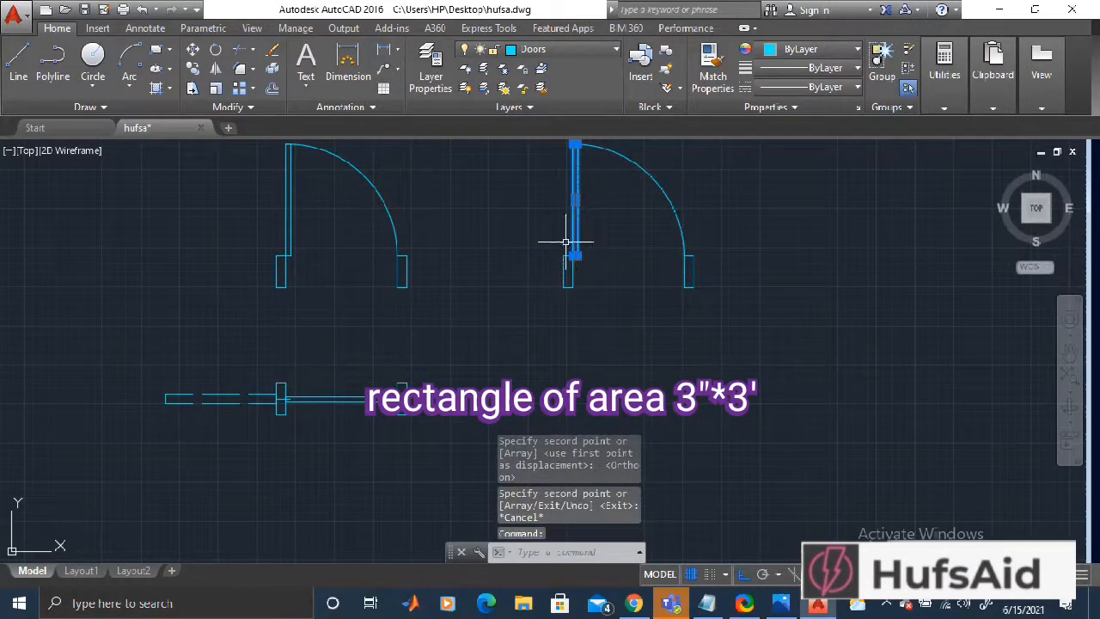
key(Delete)
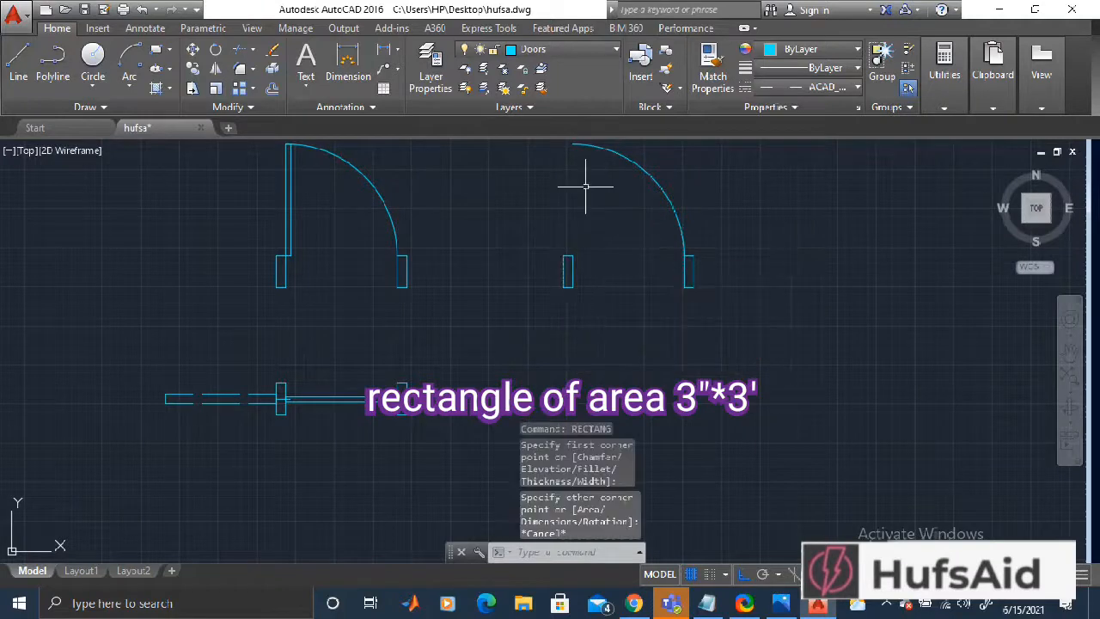
- Draw a 3" by 3' rectangle as the copied door's leaf, starting at the left jamb's upper inner corner
key(Return)
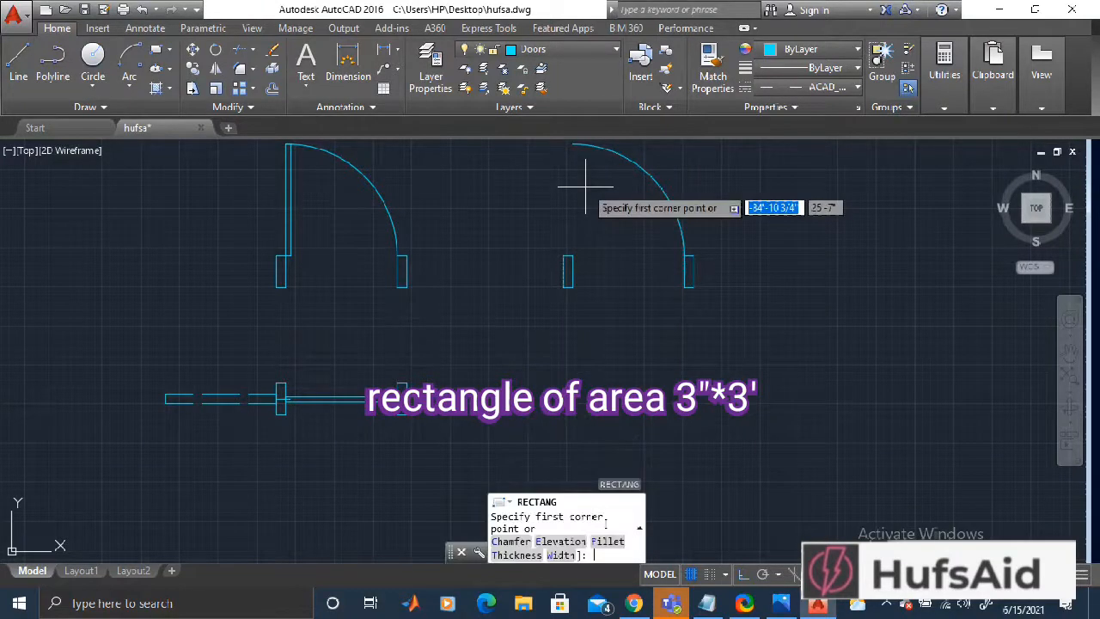
click(572, 255)
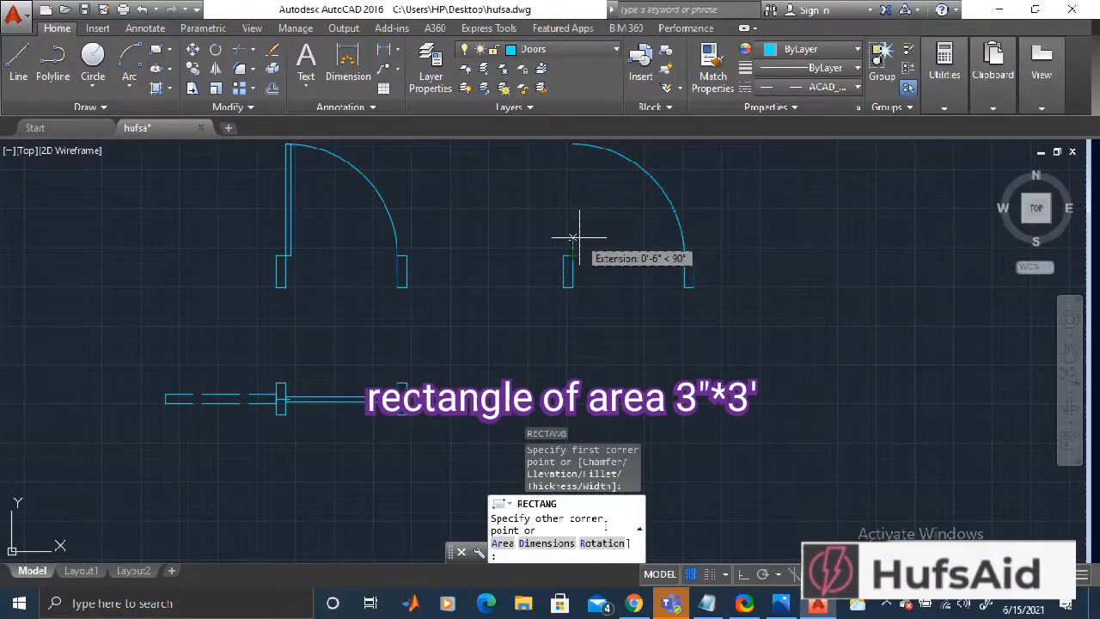
text(3)
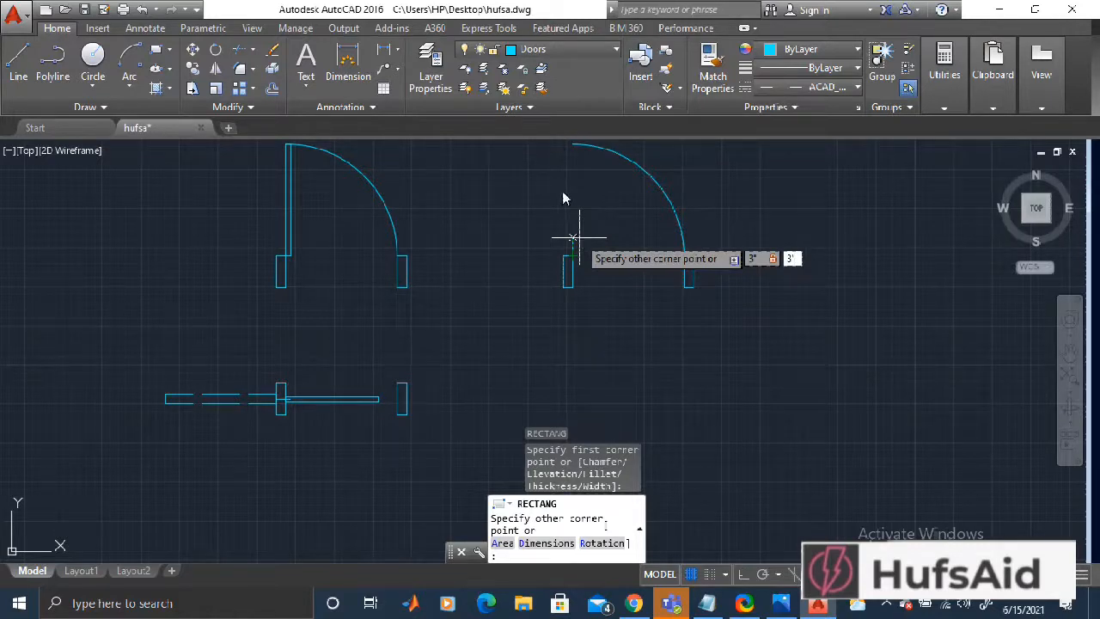
key(Return)
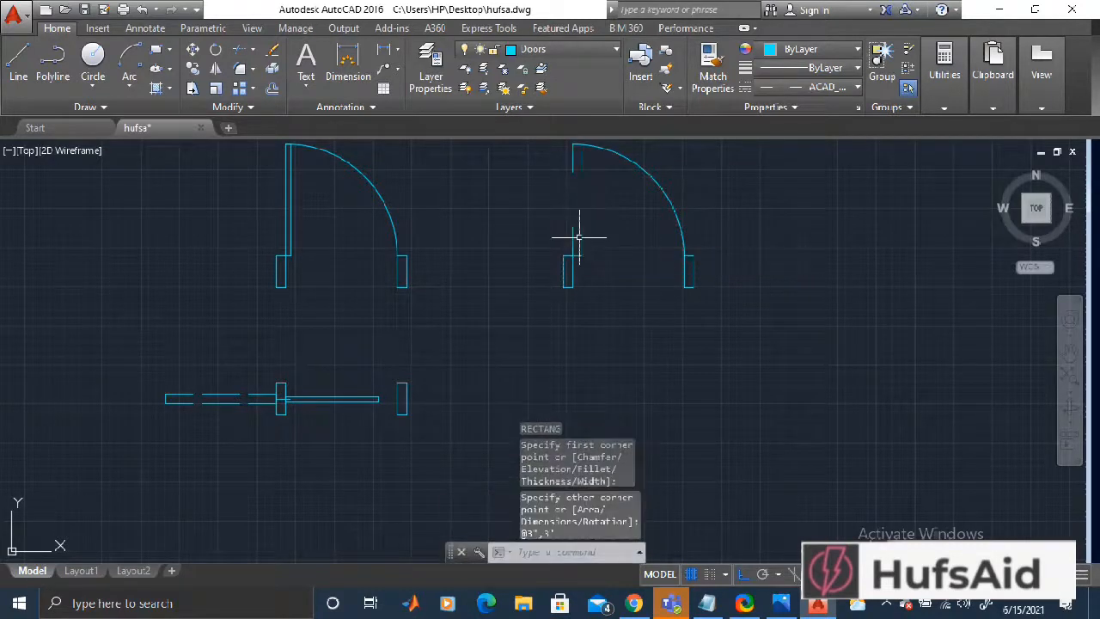
- Set the linetype of the new door leaf to ByLayer and deselect it
click(575, 171)
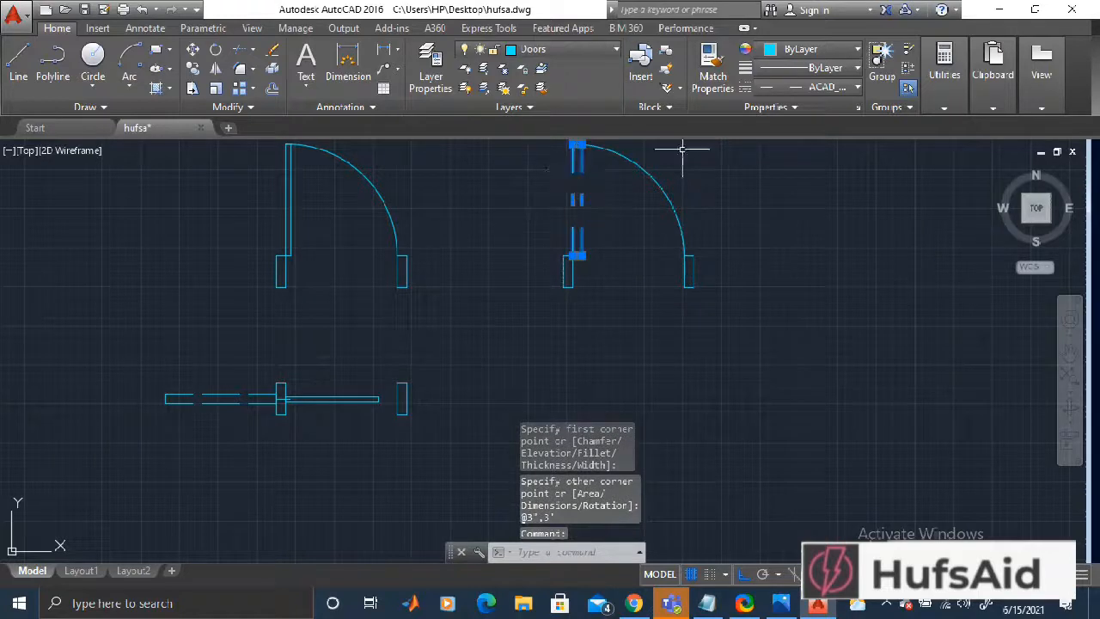
click(850, 89)
click(799, 108)
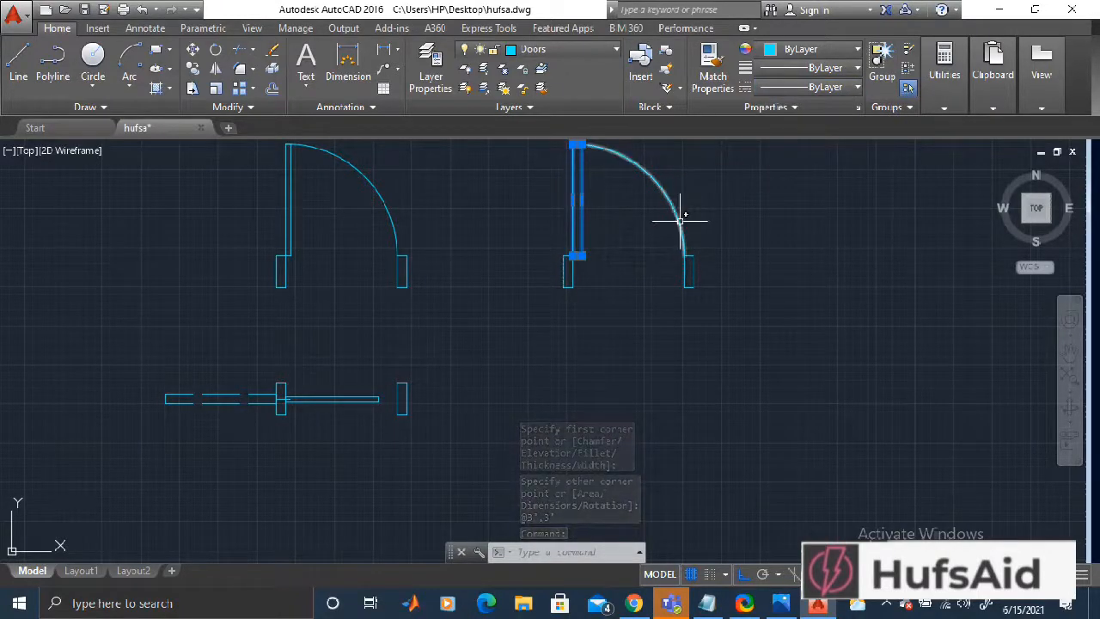
click(726, 231)
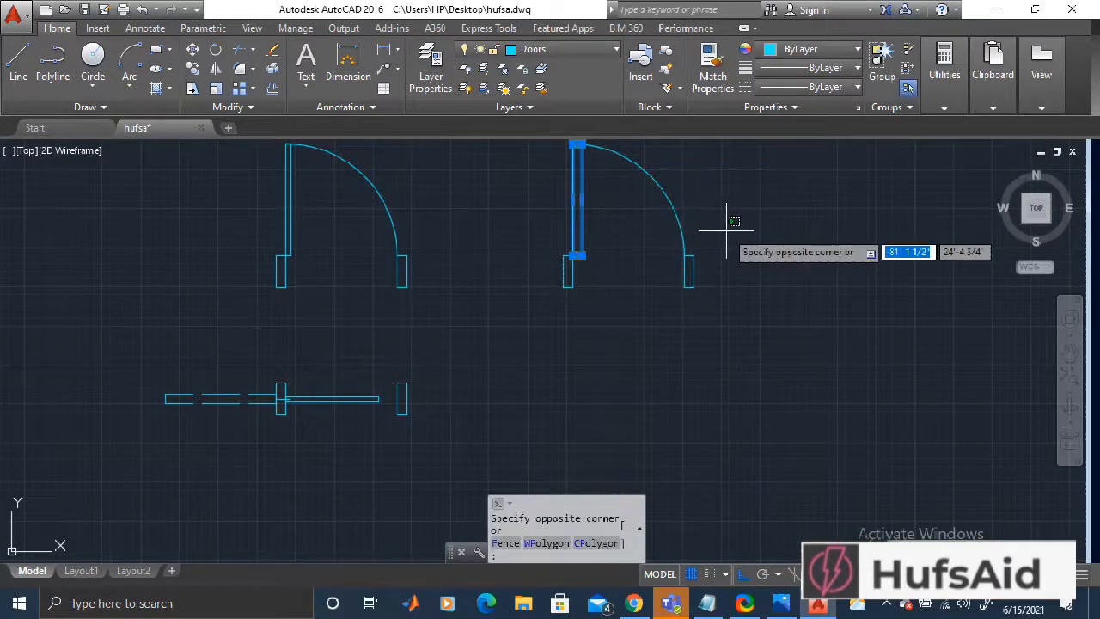
key(Escape)
key(Escape)
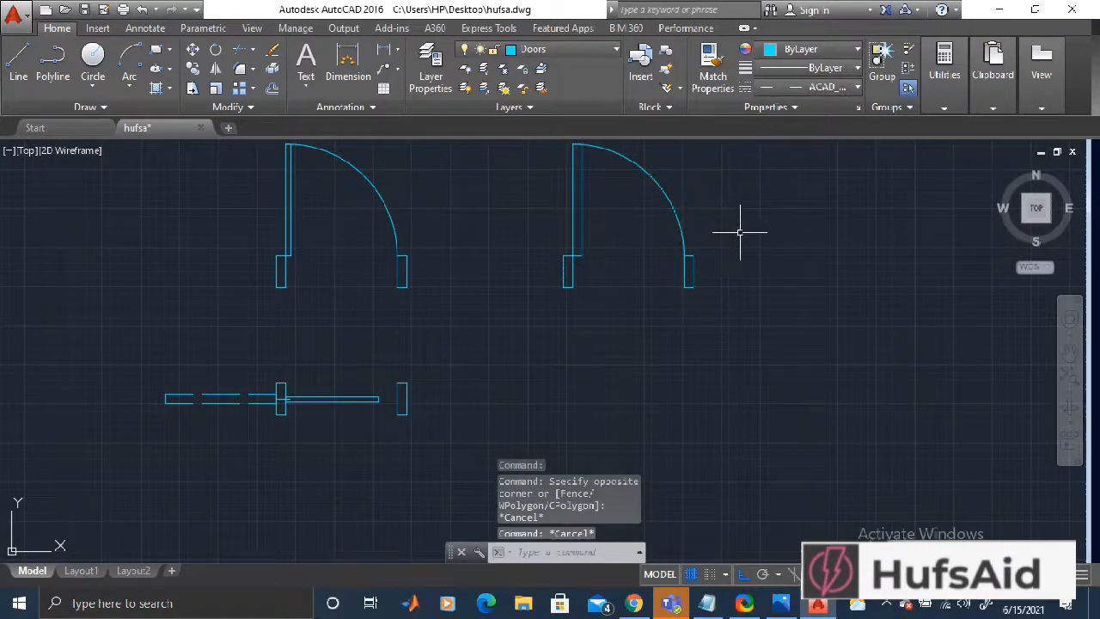
- Draw a thin rectangle beneath the copied door, from the left jamb's lower outer corner across to the right jamb's outer edge
scroll(739, 231, down, 2)
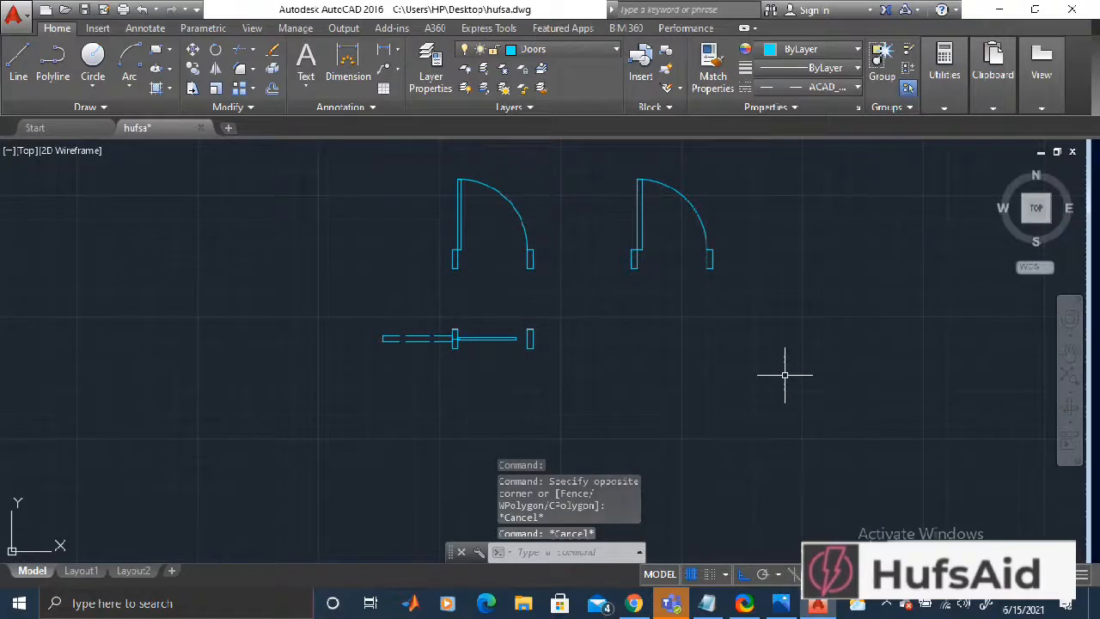
middle_drag(810, 381, 736, 373)
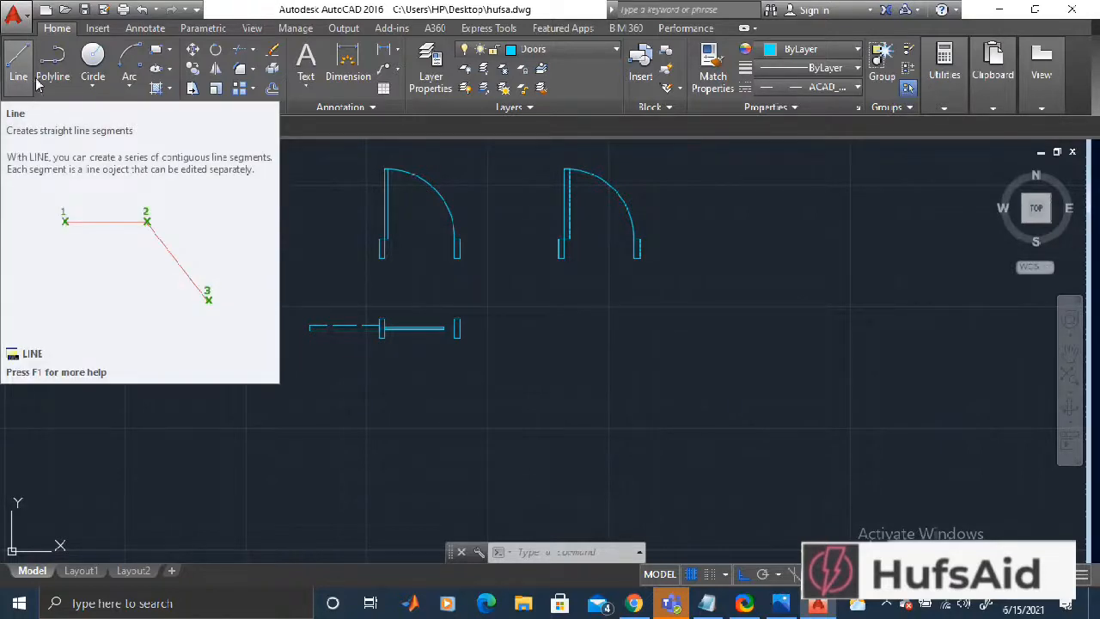
click(155, 49)
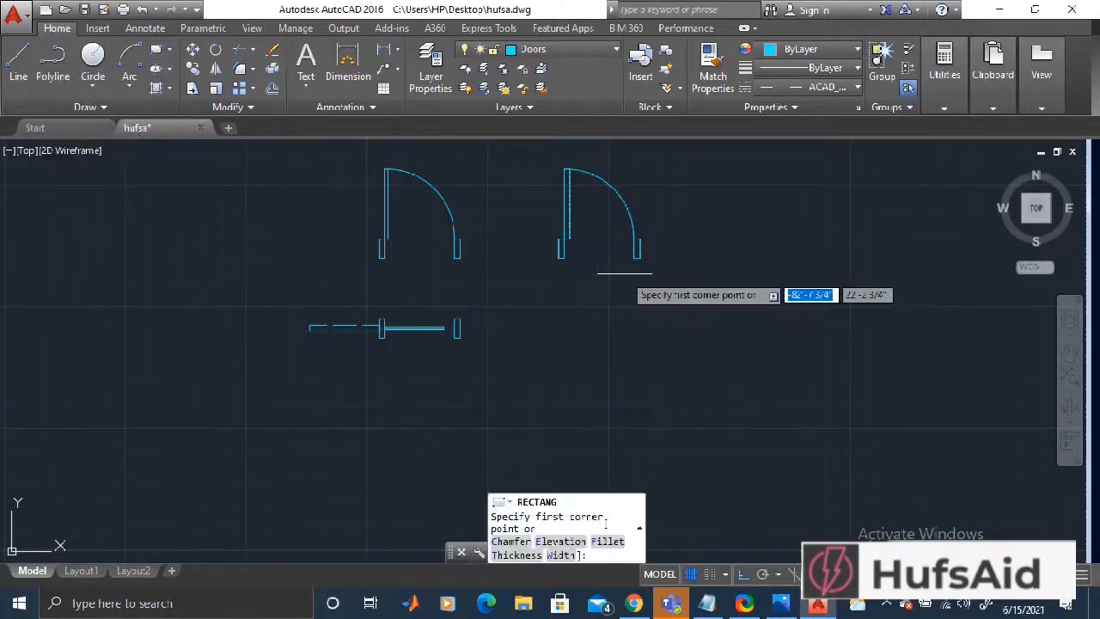
middle_drag(624, 273, 496, 270)
scroll(450, 252, up, 5)
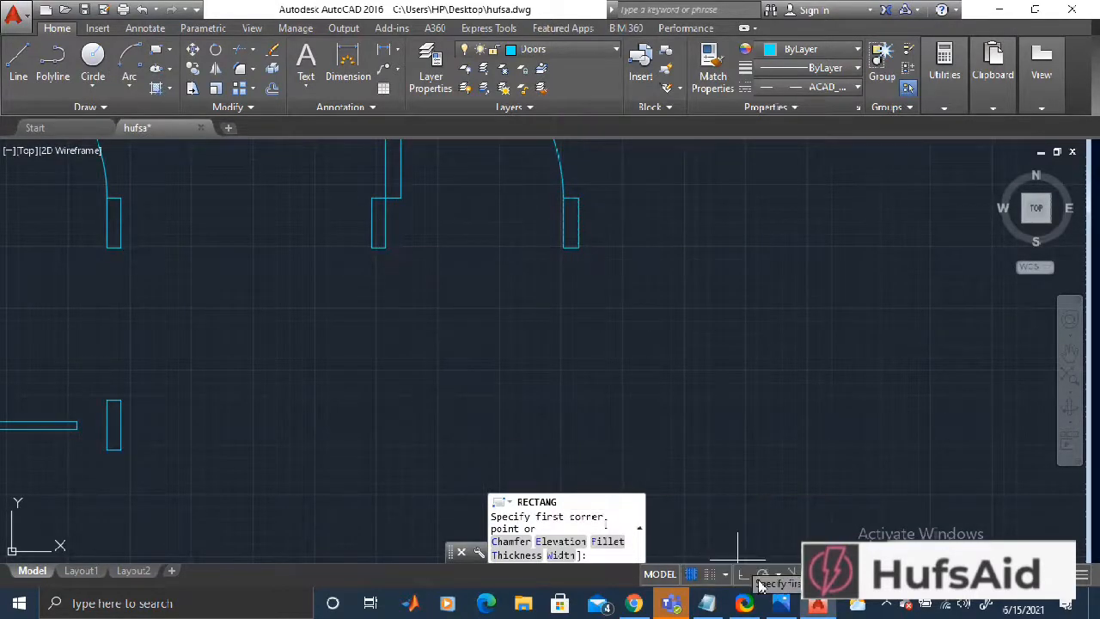
click(371, 247)
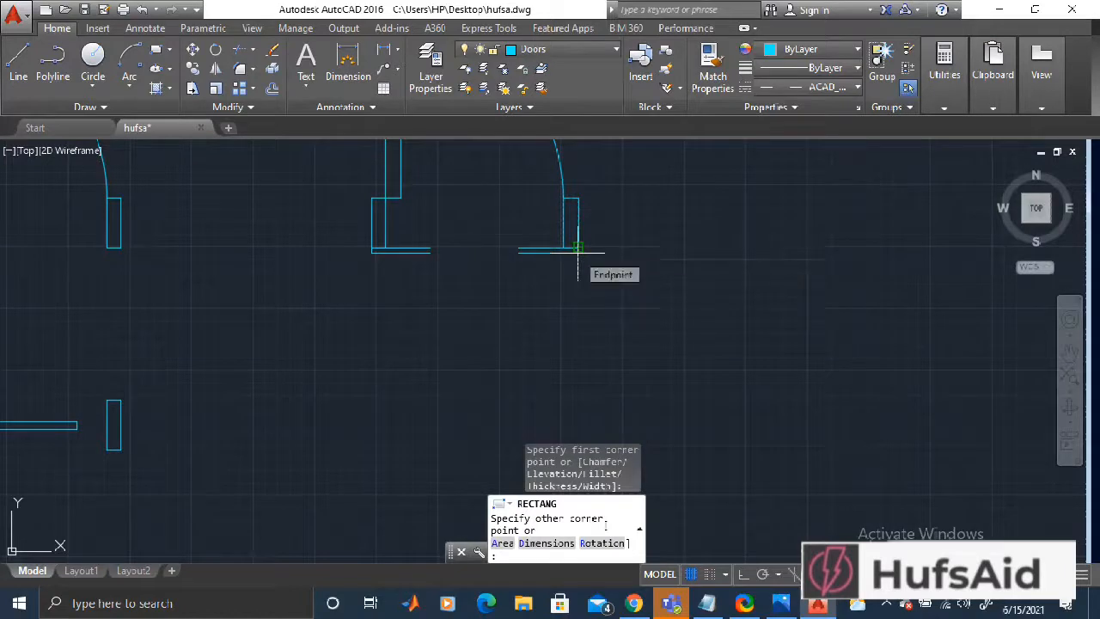
click(577, 256)
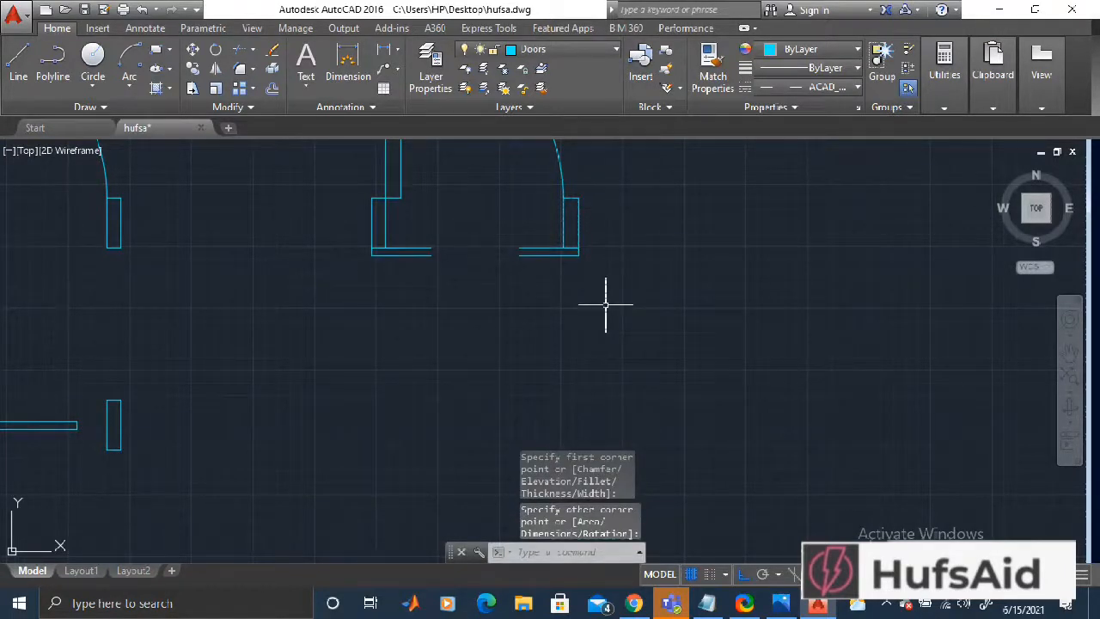
- Set the current linetype to Continuous, apply it to the thin rectangle beneath the jambs, and deselect it
click(812, 87)
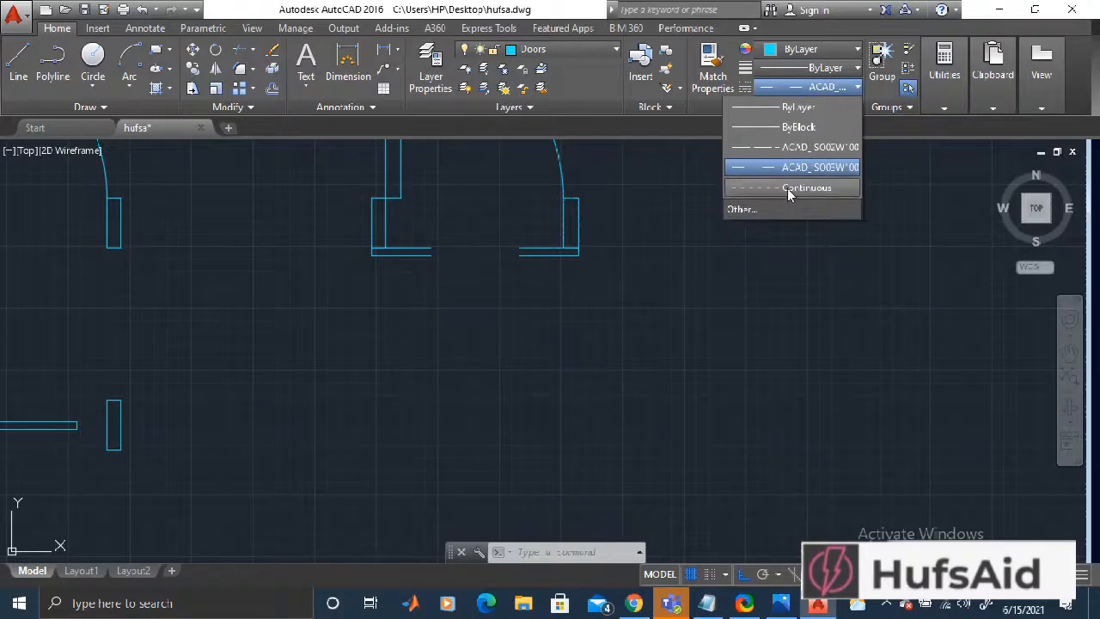
click(787, 188)
click(520, 252)
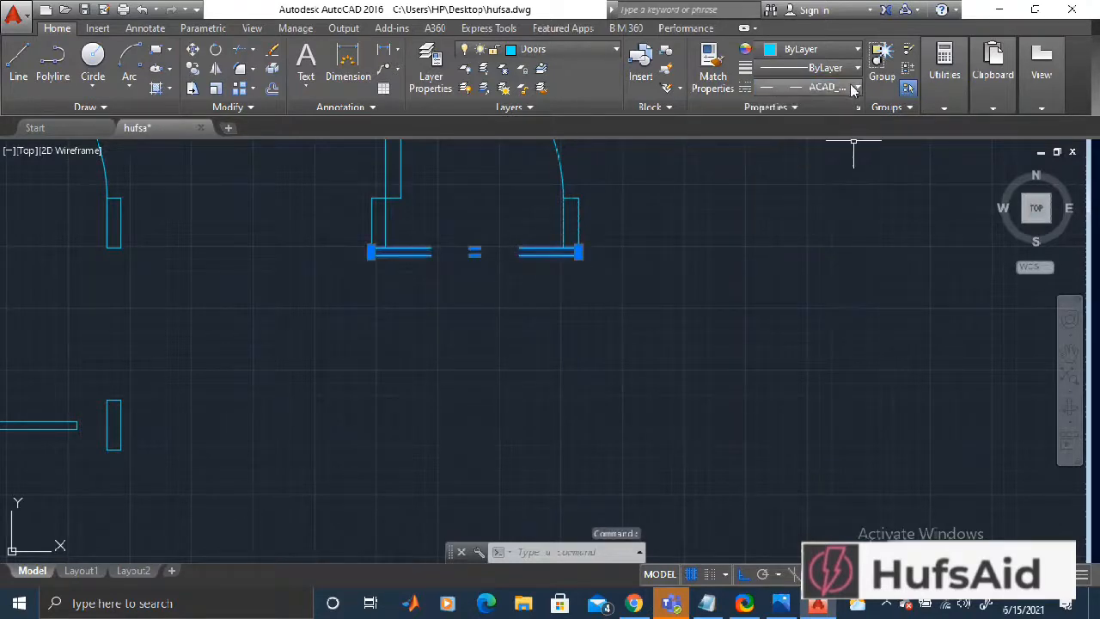
click(816, 87)
click(807, 190)
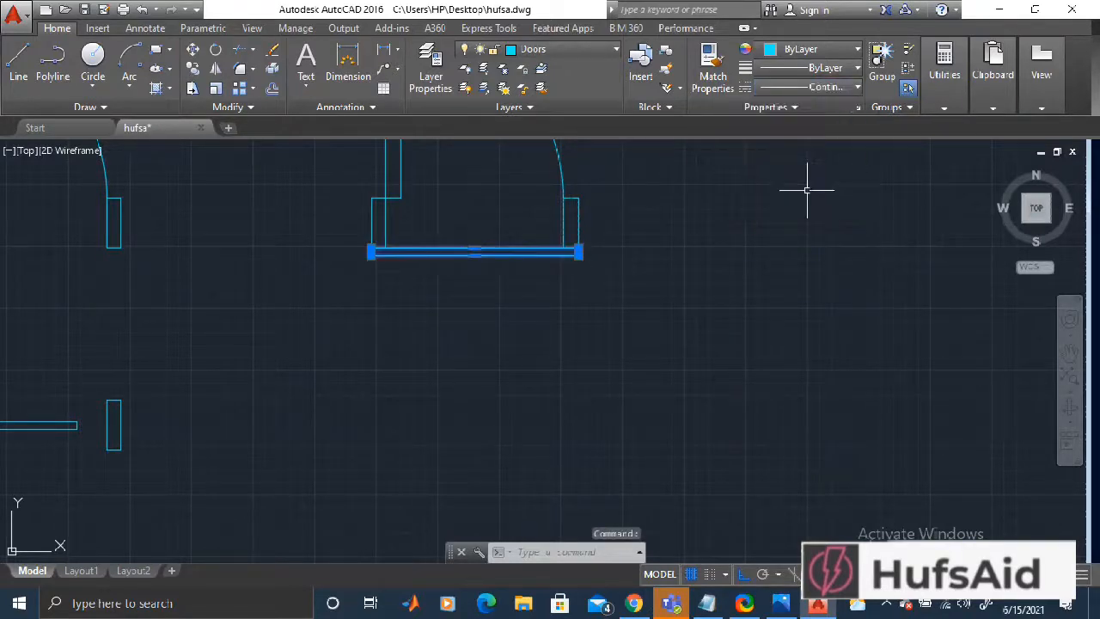
click(598, 325)
key(Escape)
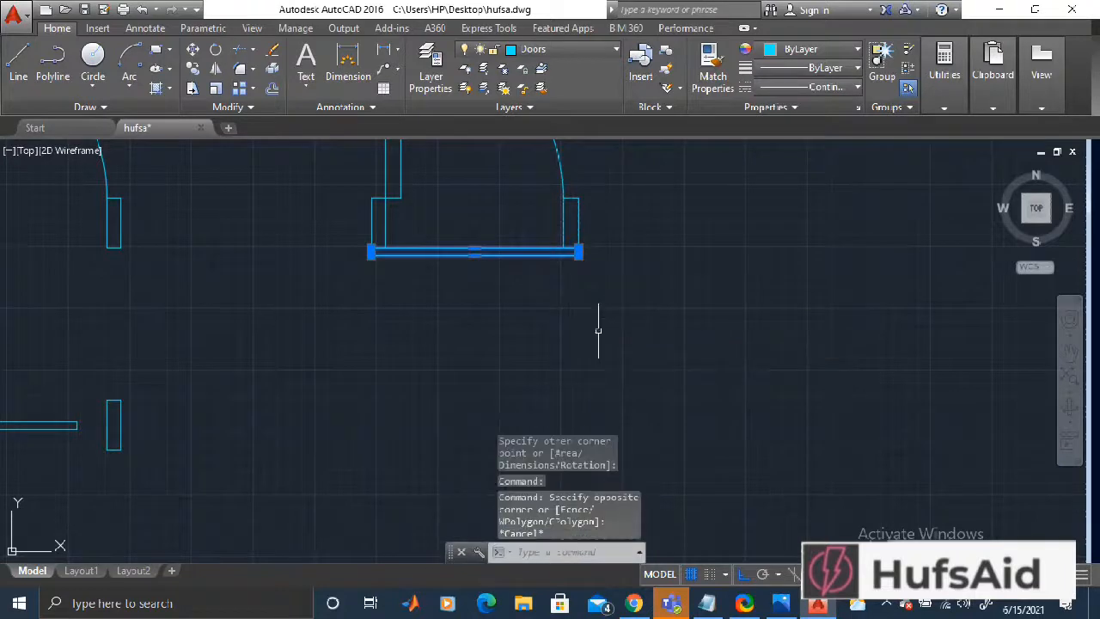
key(Escape)
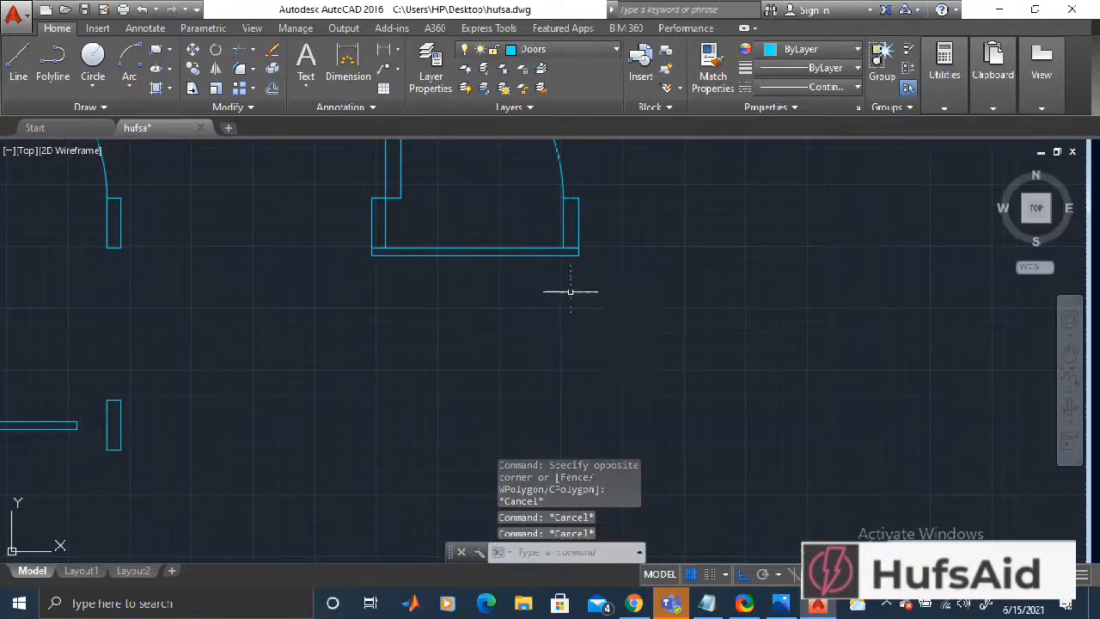
- Explode the thin rectangle beneath the copied door's jambs into separate lines
click(505, 250)
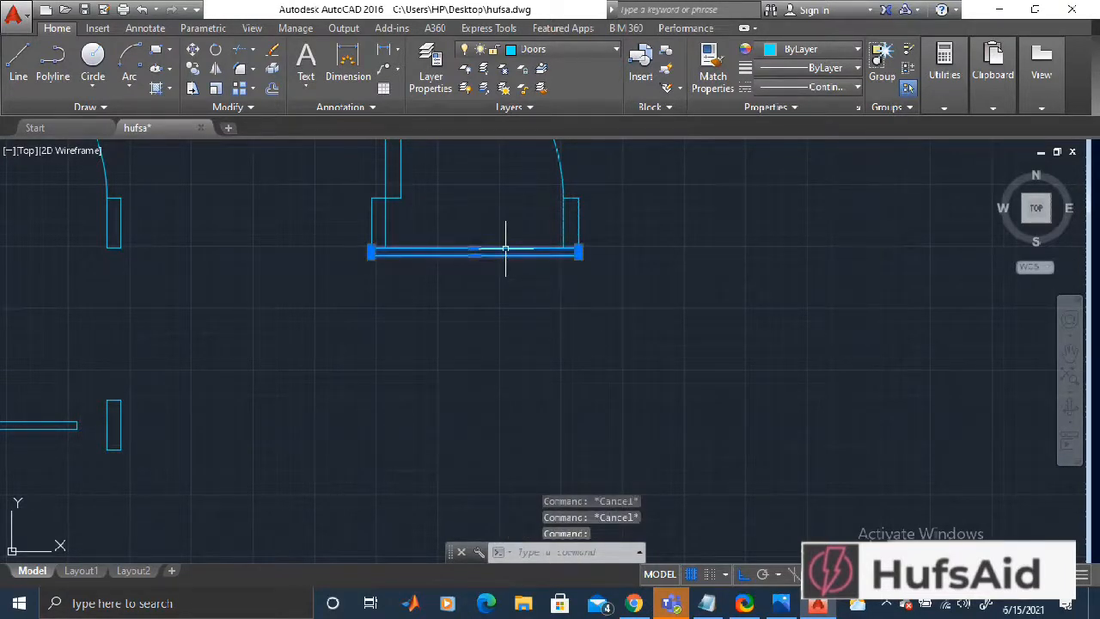
key(Escape)
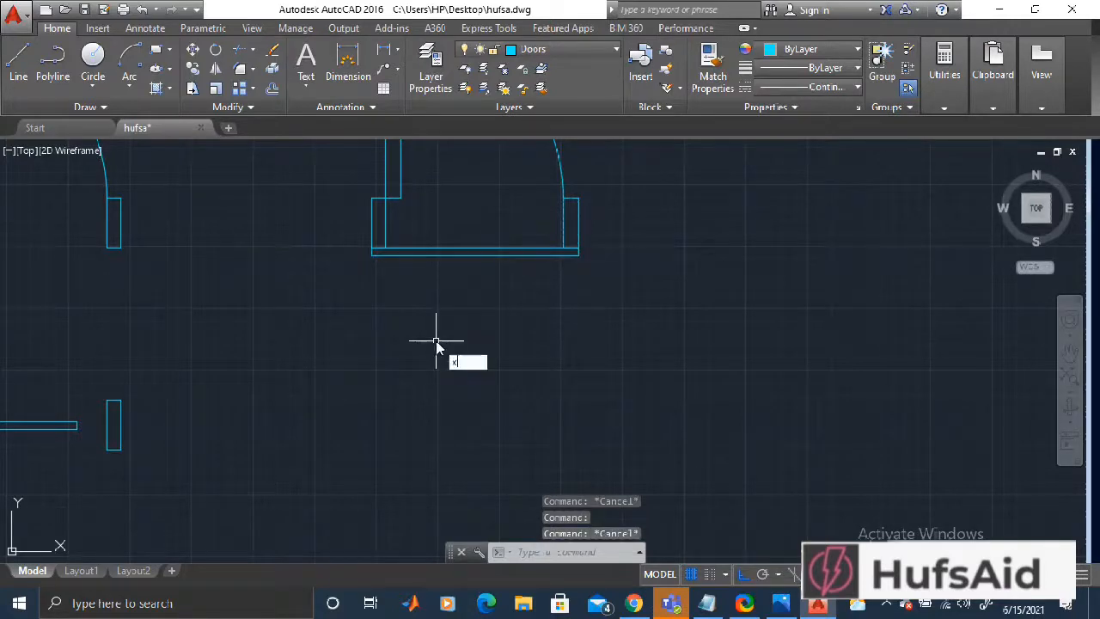
key(Return)
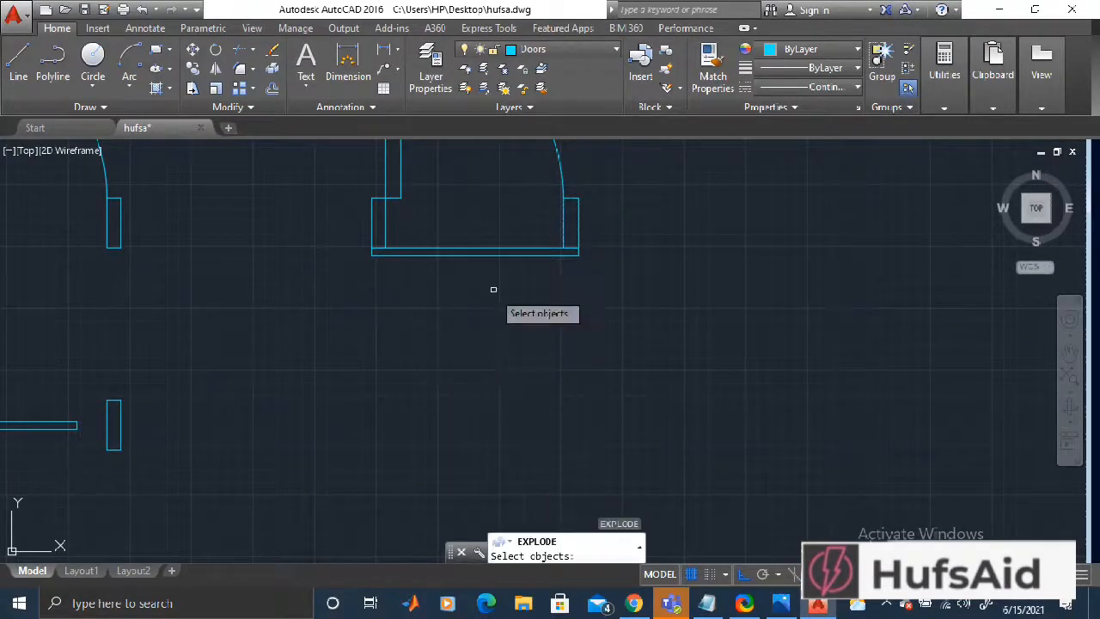
click(487, 255)
key(Return)
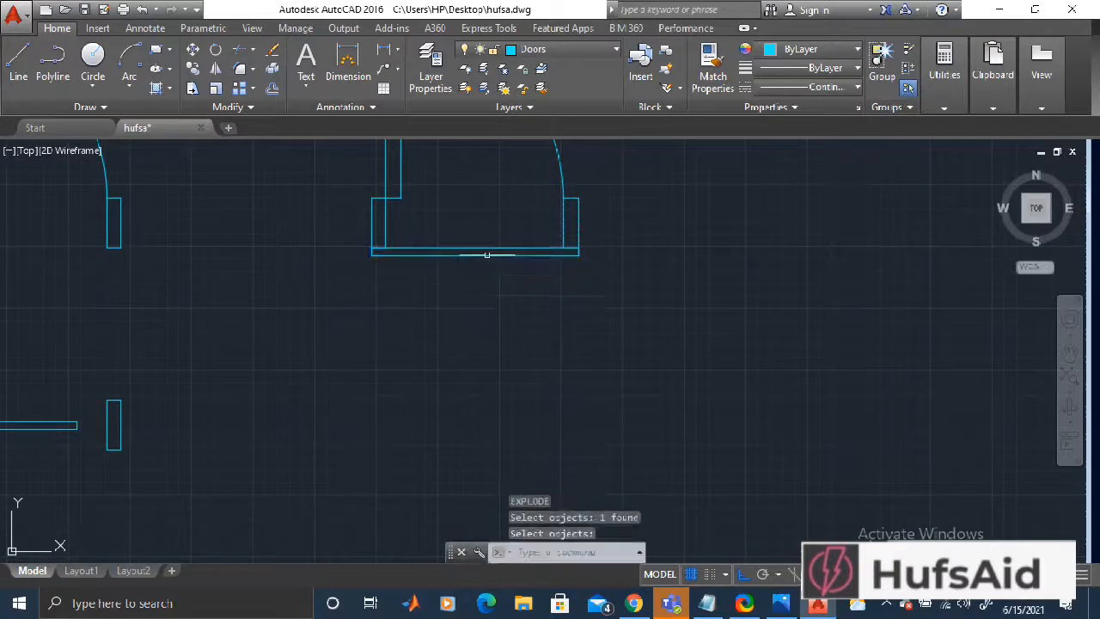
- Erase the upper line of the exploded thin rectangle beneath the copied door's jambs
click(483, 249)
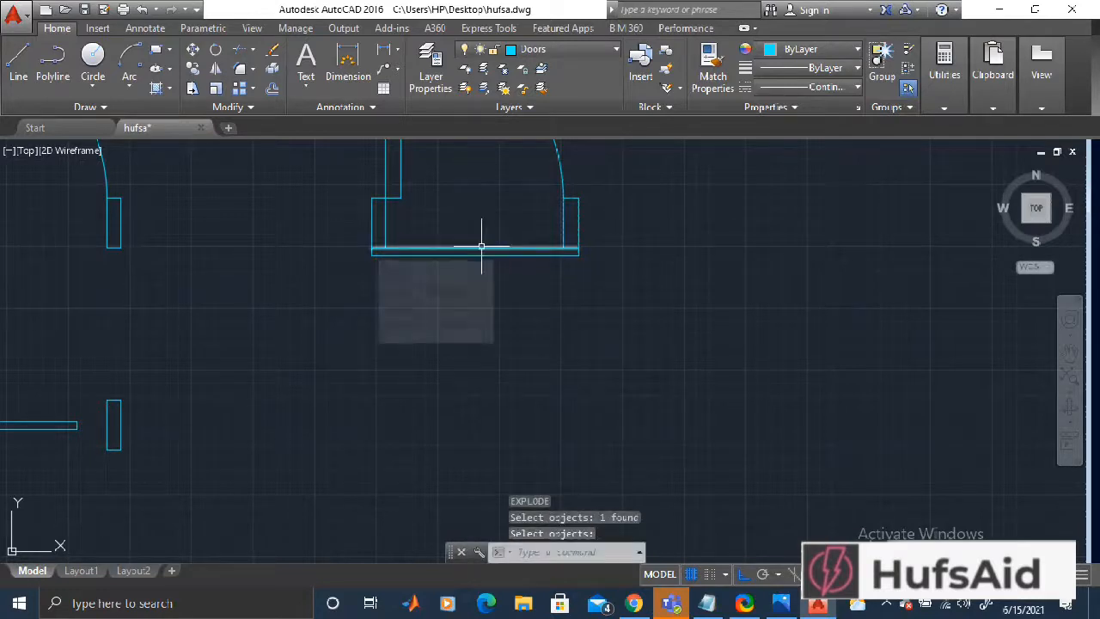
key(Delete)
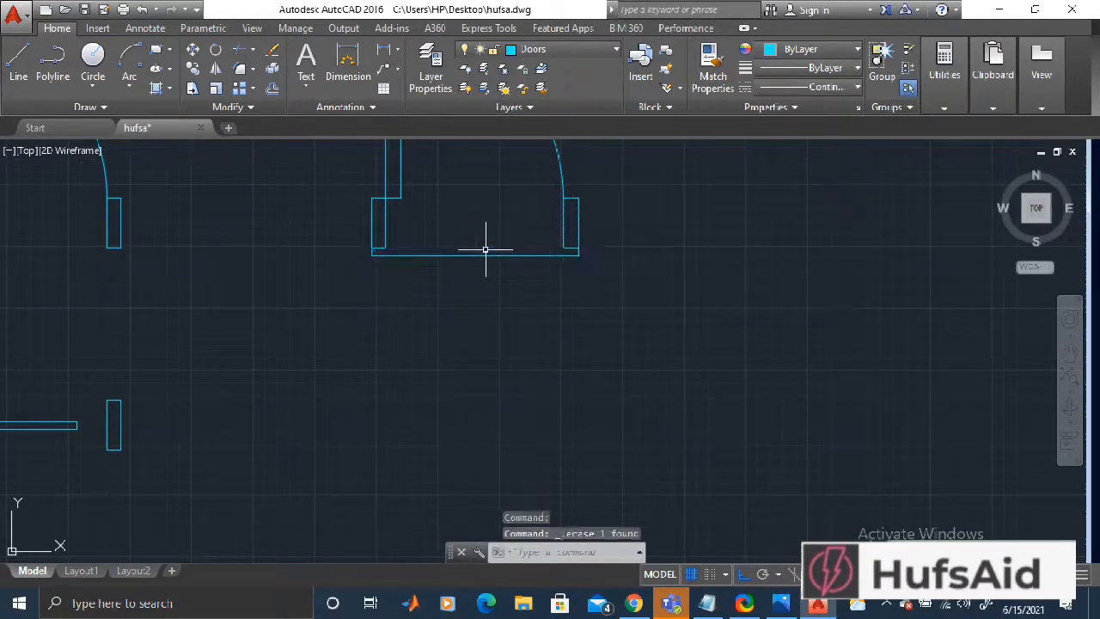
scroll(516, 277, down, 2)
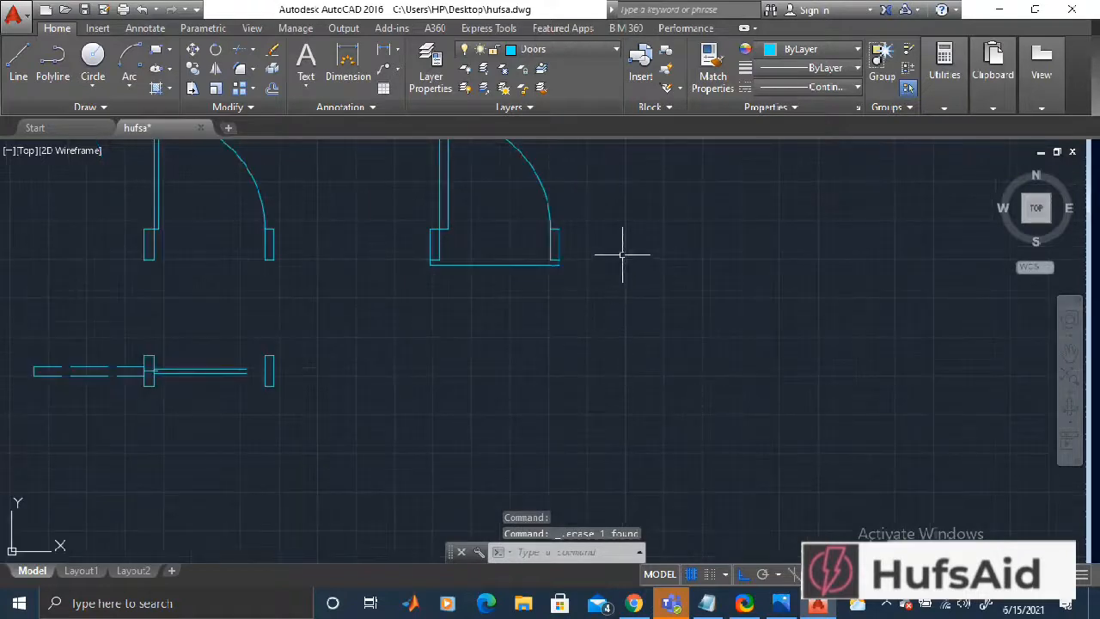
middle_drag(618, 265, 603, 347)
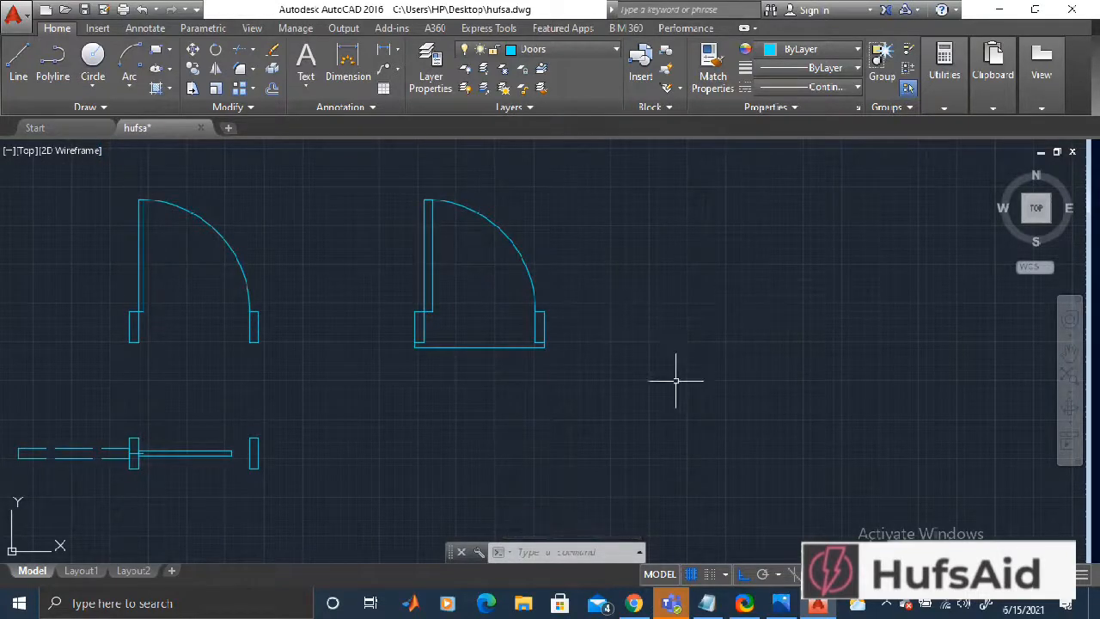
scroll(577, 350, down, 3)
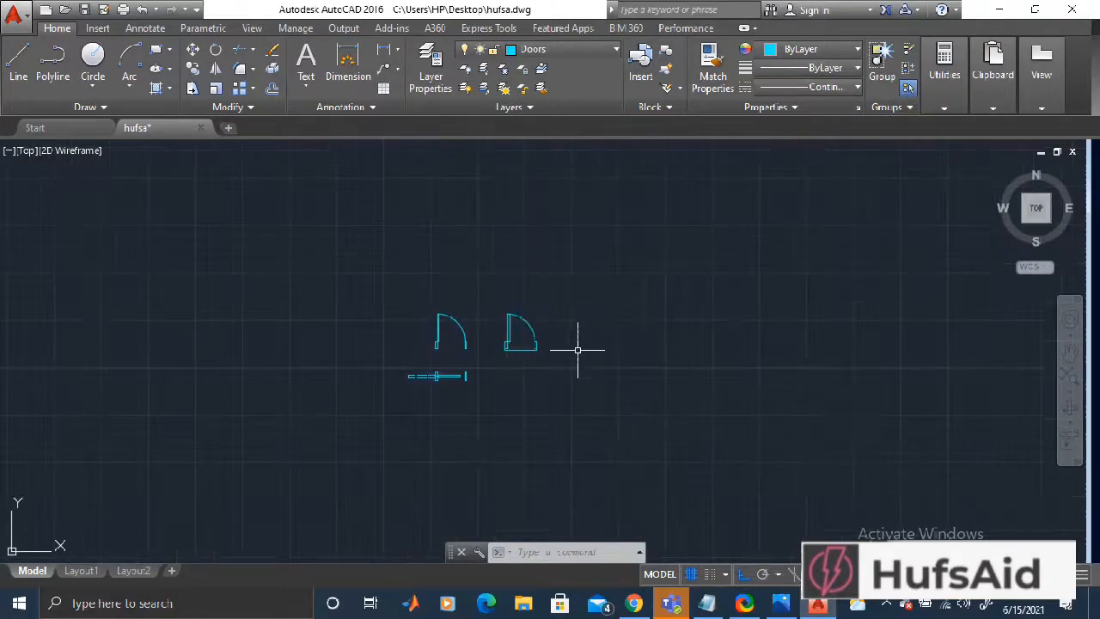
- Move the door with the sill from its left jamb's lower corner to the floor plan's lower-left outer corner
mouse_move(795, 404)
middle_down()
mouse_move(424, 346)
mouse_move(593, 320)
middle_up()
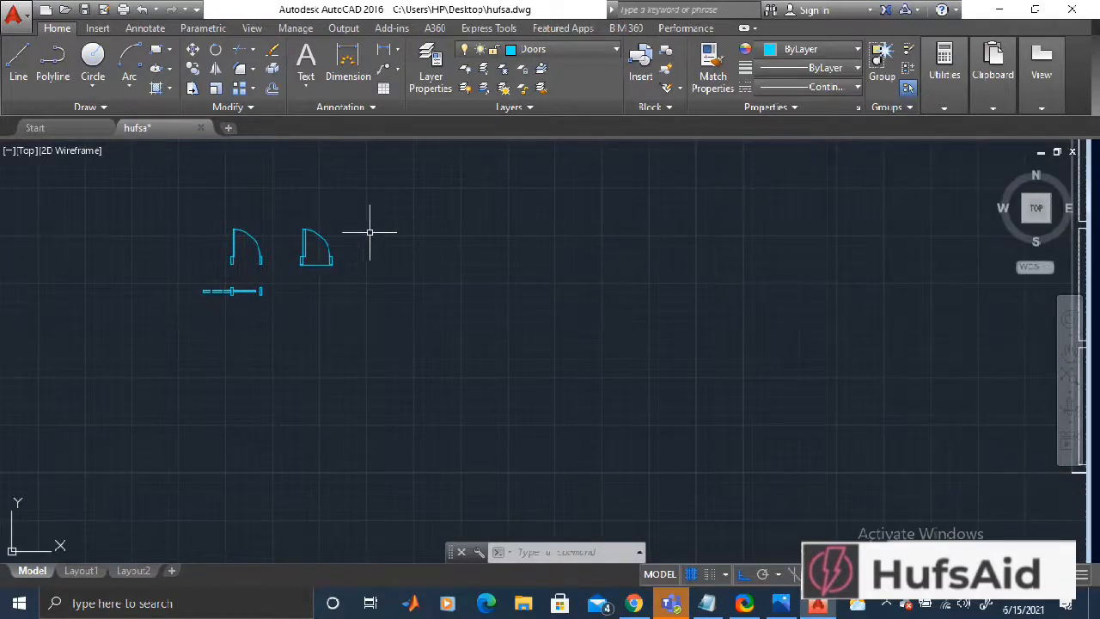
scroll(262, 211, up, 3)
text(m)
key(Return)
click(503, 230)
click(356, 371)
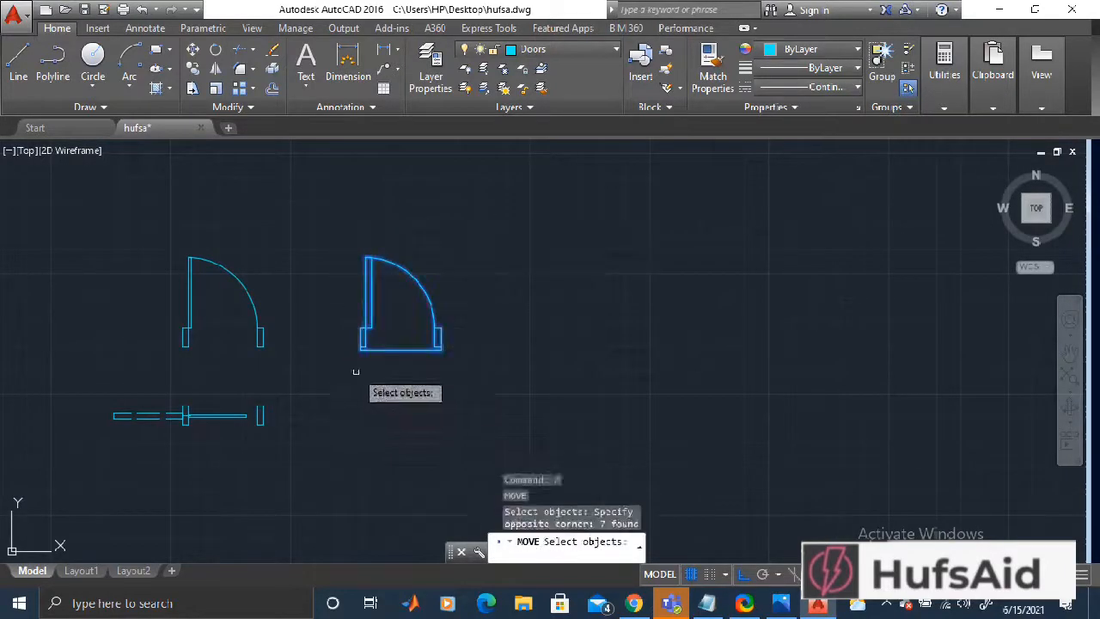
key(Return)
scroll(355, 371, up, 5)
click(365, 225)
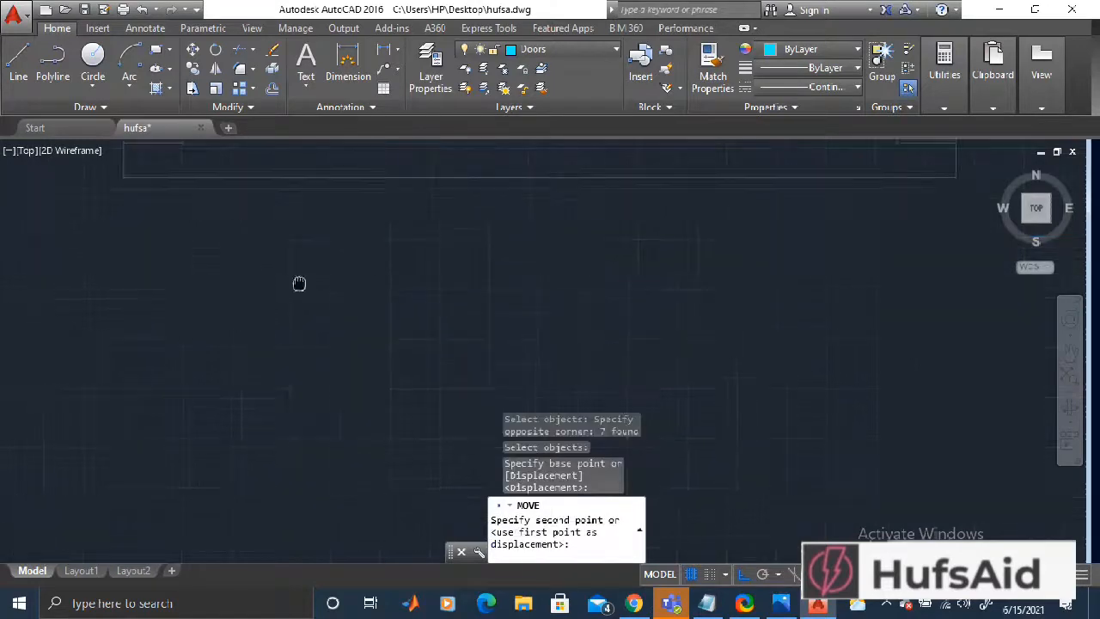
click(743, 573)
scroll(689, 370, down, 7)
mouse_move(704, 417)
middle_down()
mouse_move(301, 304)
mouse_move(163, 330)
middle_up()
mouse_move(756, 423)
middle_down()
mouse_move(690, 422)
mouse_move(497, 316)
middle_up()
scroll(496, 316, down, 5)
scroll(816, 402, up, 6)
scroll(681, 365, up, 4)
middle_drag(448, 242, 398, 375)
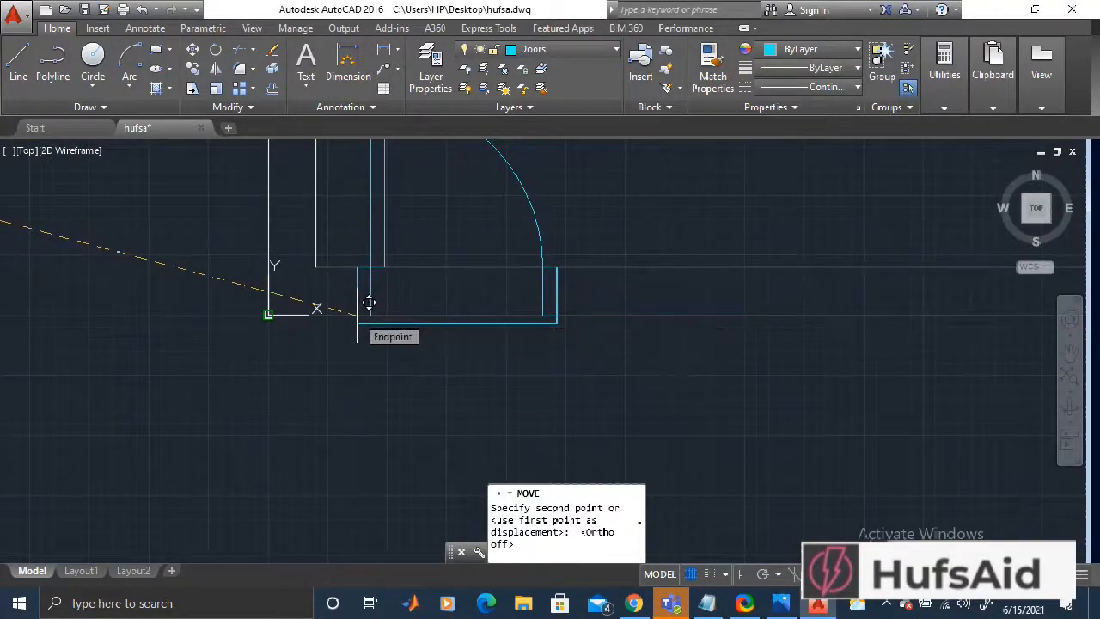
click(280, 303)
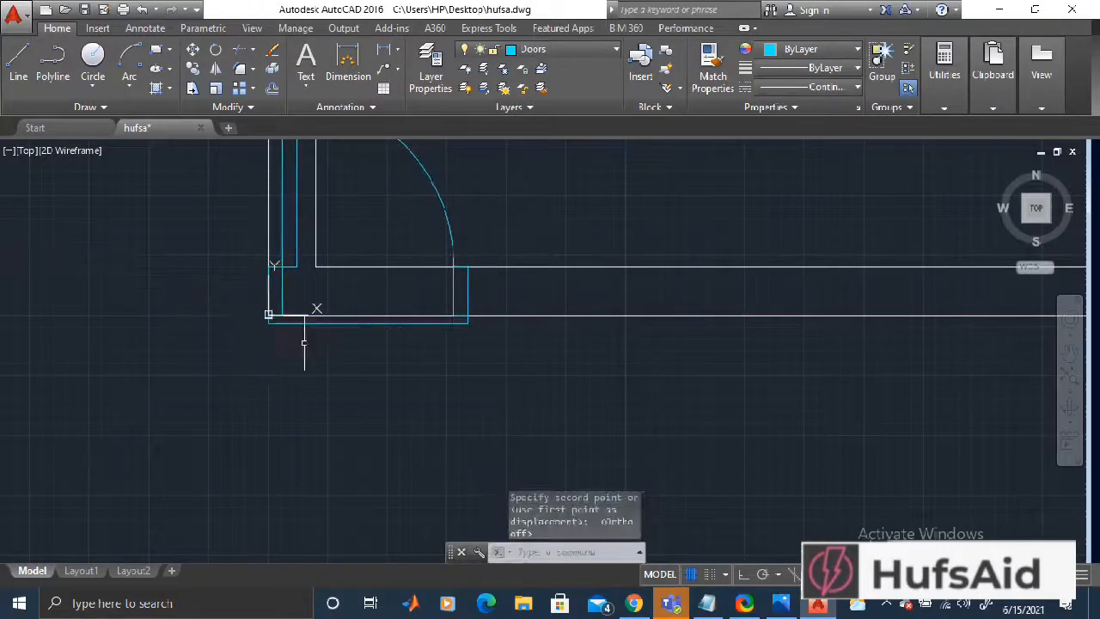
text(m)
key(Return)
mouse_move(490, 286)
mouse_down()
mouse_move(288, 277)
mouse_move(322, 291)
mouse_up()
key(Escape)
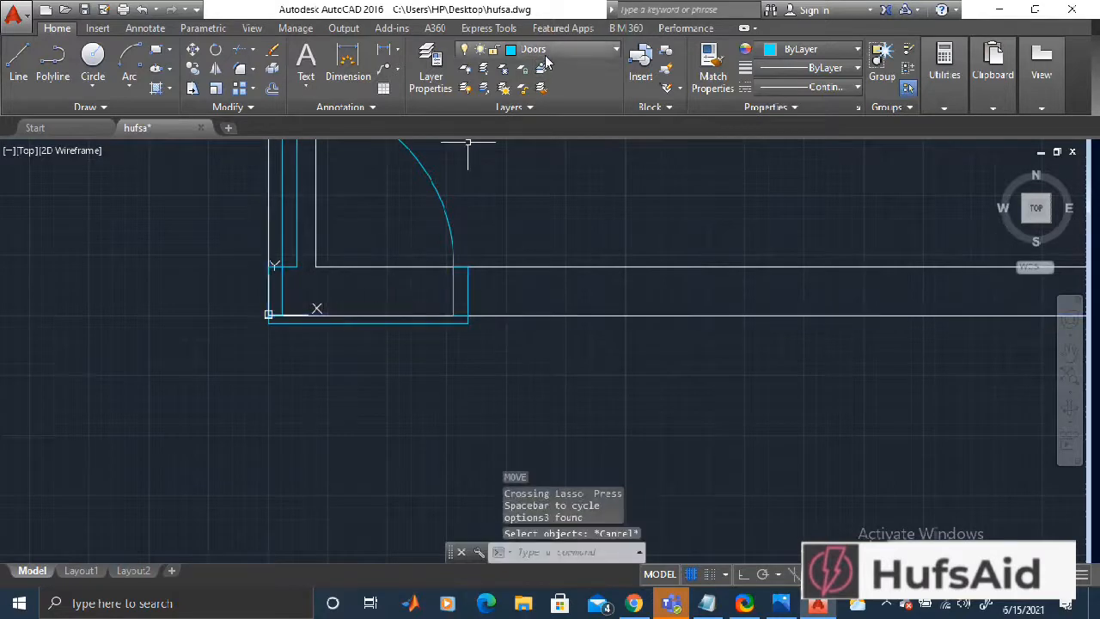
- Lock layer 0 so that the walls are protected from editing
click(545, 54)
click(498, 69)
click(463, 228)
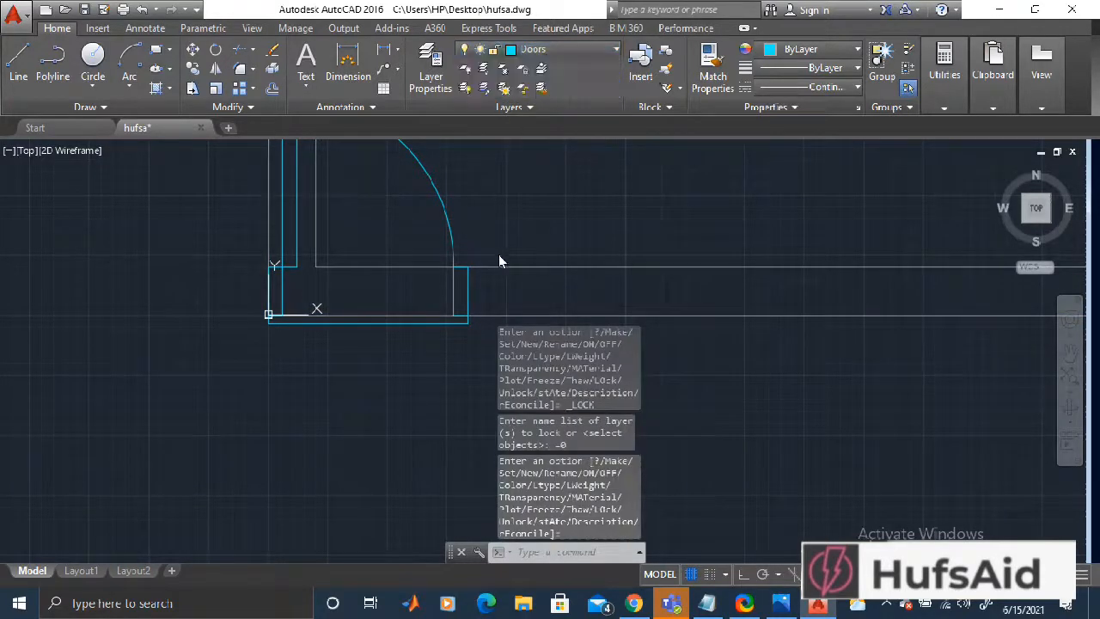
- Move the sill door up into the lower horizontal interior wall, against the inner face of the left exterior wall, with ortho on
text(m)
key(Return)
drag(440, 247, 181, 245)
key(Return)
click(268, 314)
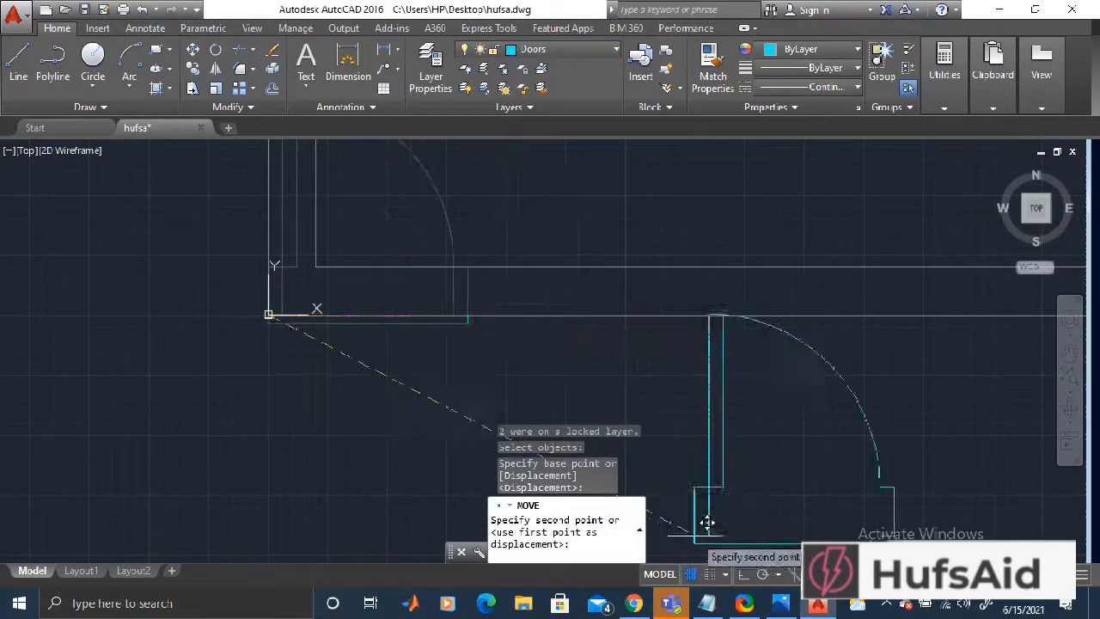
click(744, 573)
scroll(430, 331, down, 8)
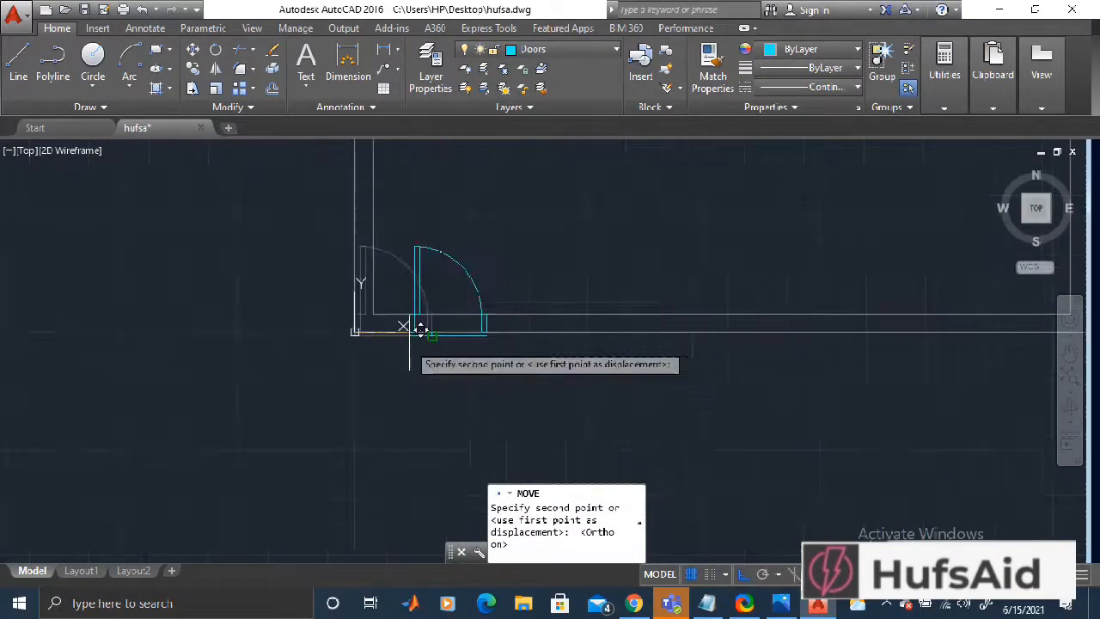
scroll(427, 249, up, 6)
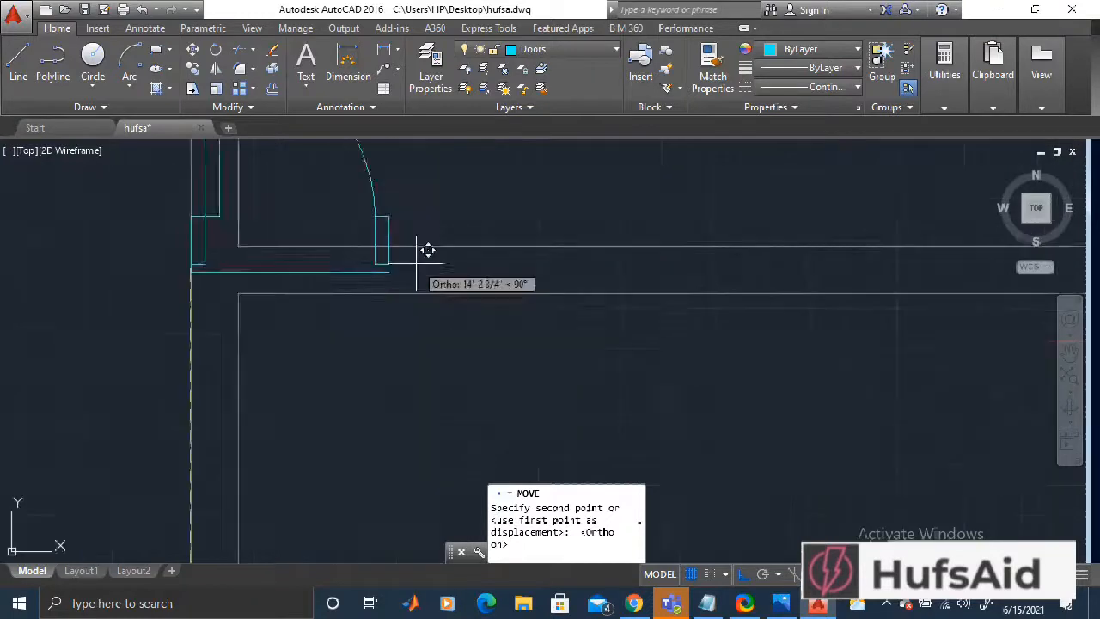
click(402, 302)
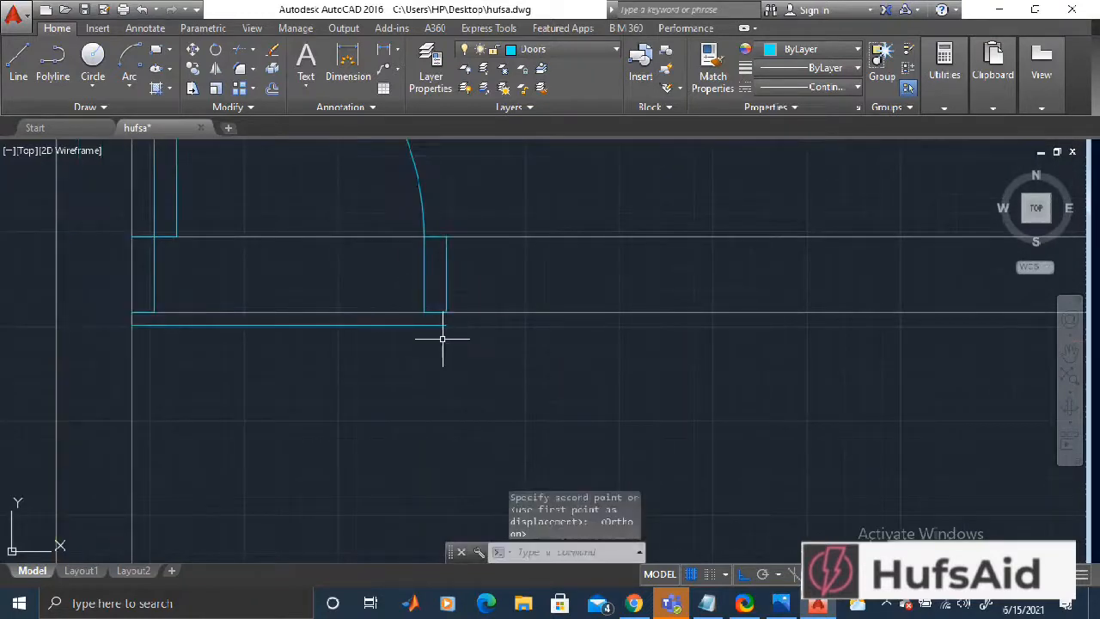
- Move the sill door horizontally along the lower interior wall to just left of the vertical partition
text(m)
key(Return)
scroll(442, 331, up, 2)
scroll(442, 331, down, 4)
click(478, 241)
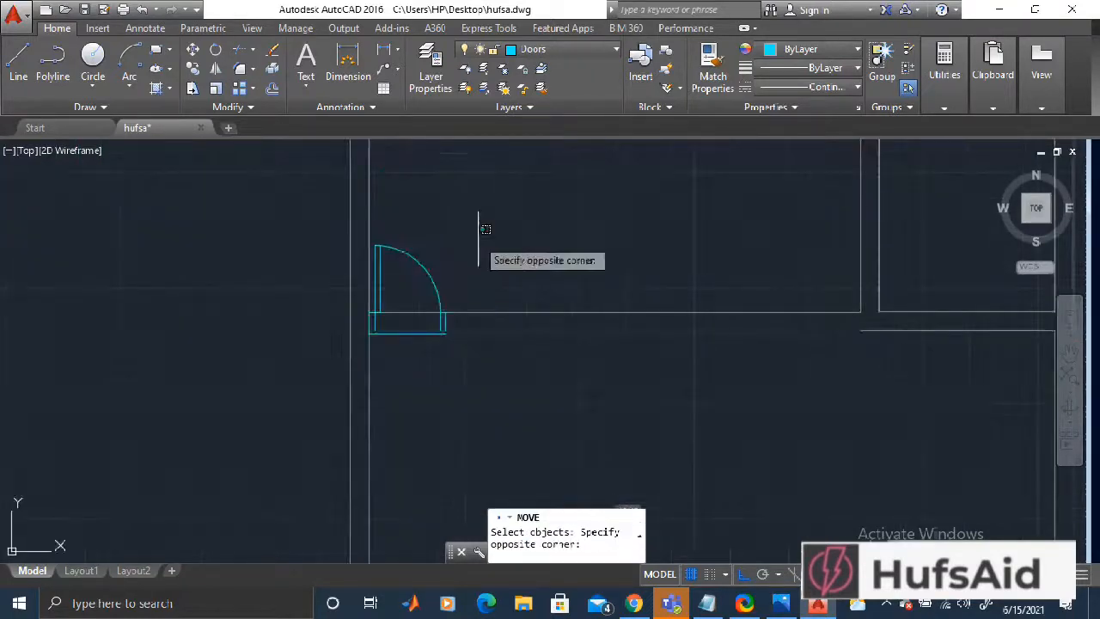
click(375, 370)
key(Return)
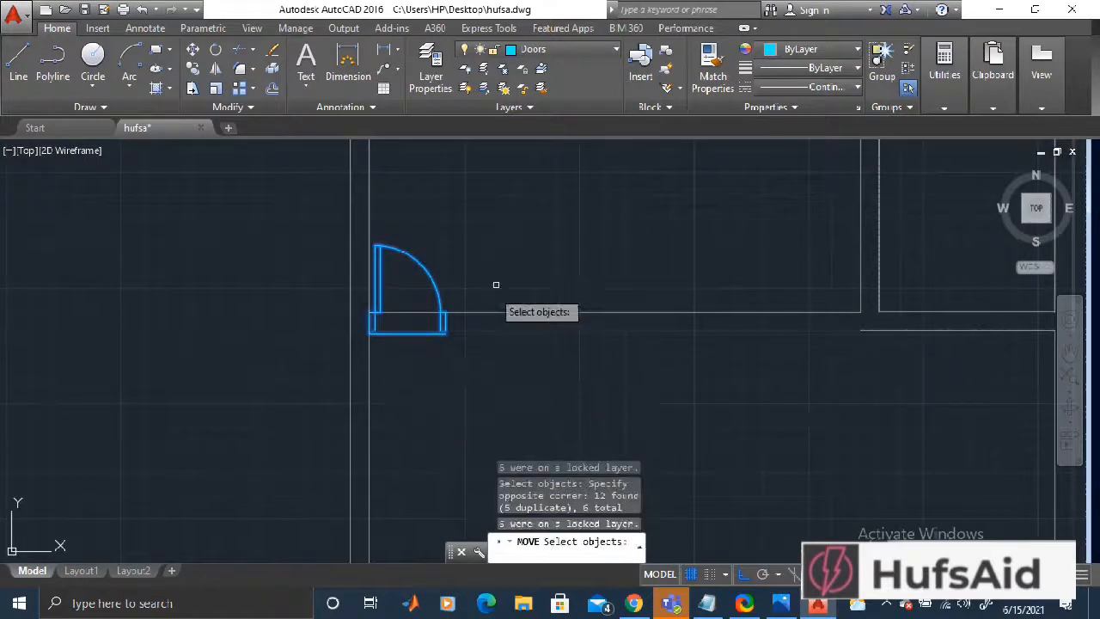
key(Return)
scroll(378, 342, up, 6)
click(310, 282)
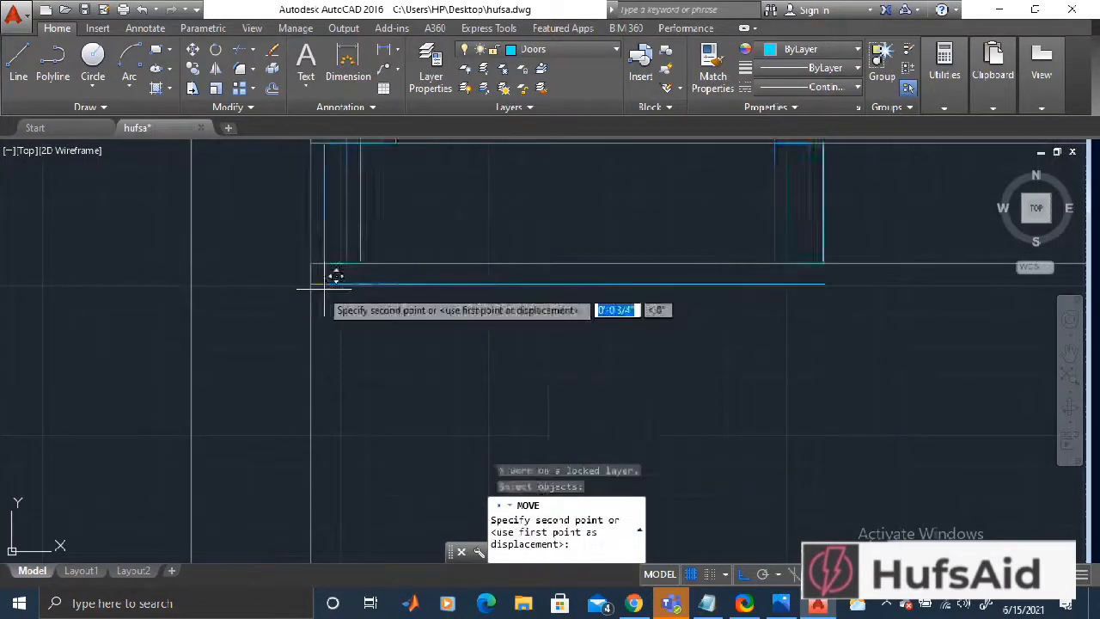
middle_drag(473, 335, 413, 338)
scroll(191, 312, down, 5)
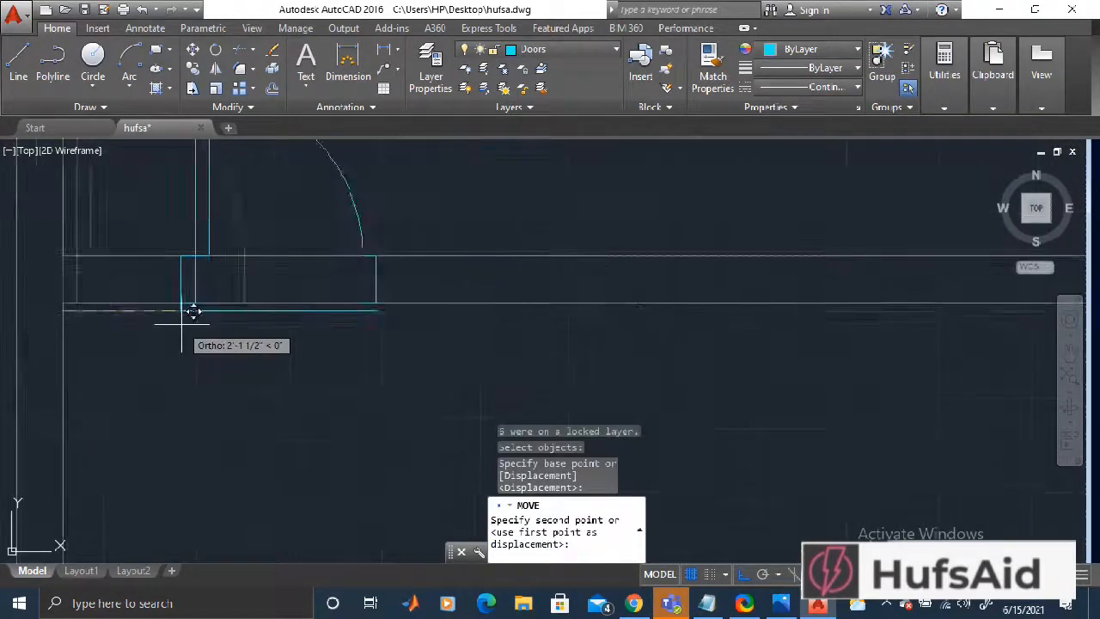
click(520, 368)
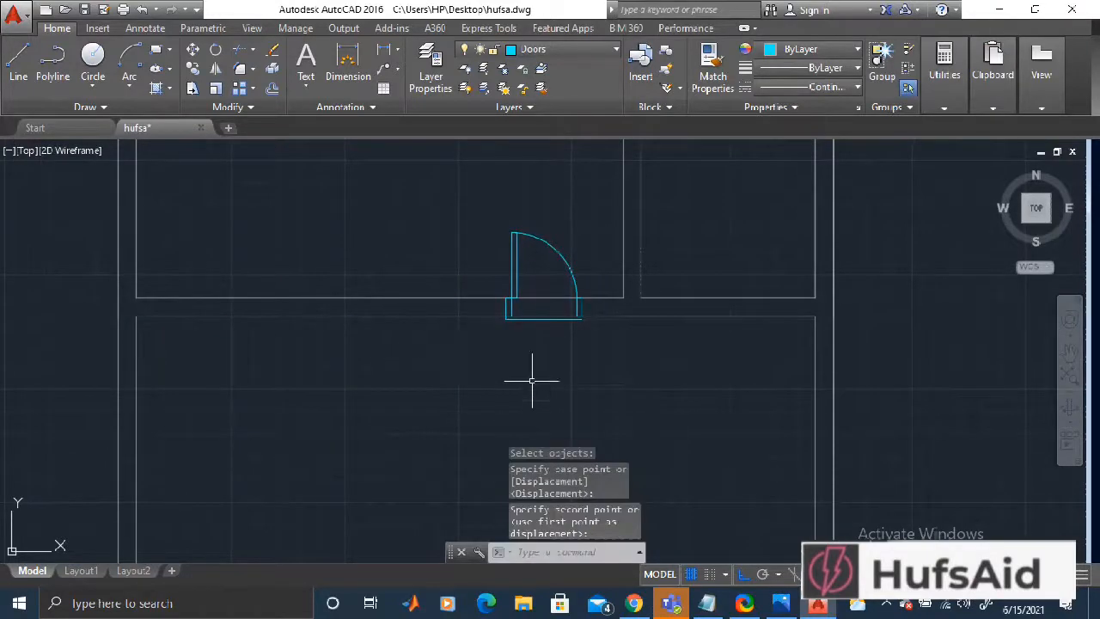
- Copy the plain swing door symbol towards the floor plan and rotate the copy 90° counterclockwise
scroll(532, 378, down, 4)
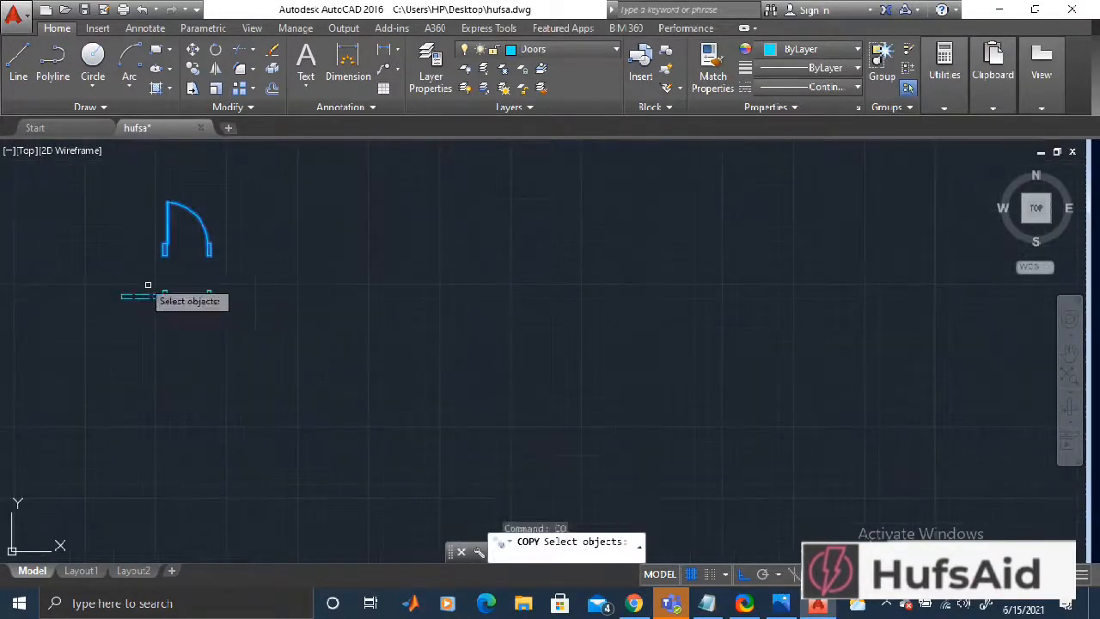
click(172, 236)
key(Return)
click(191, 270)
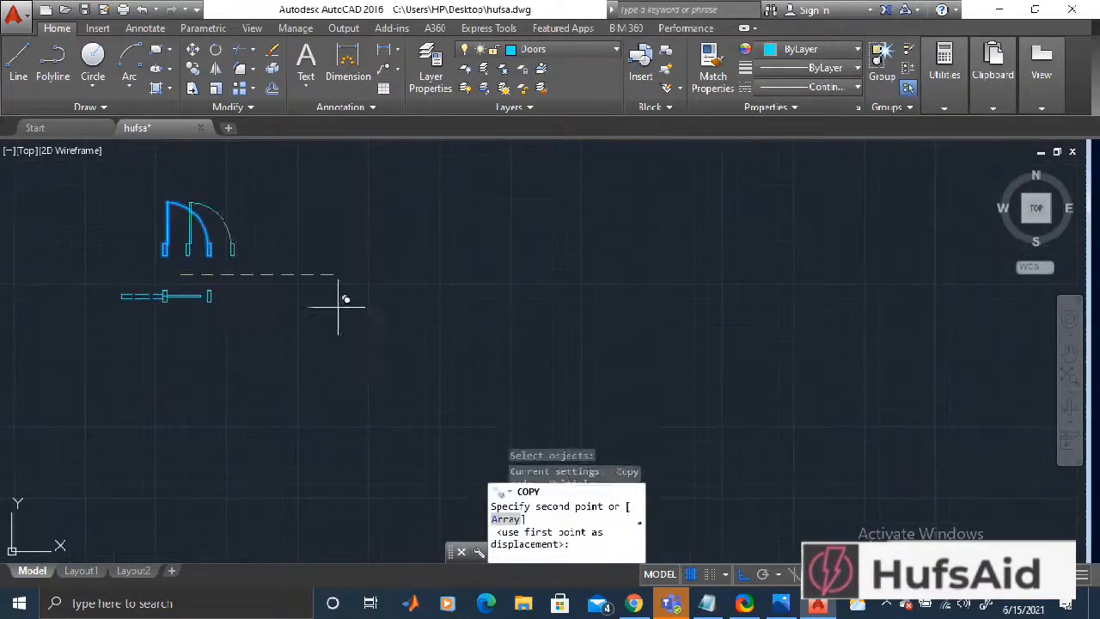
click(884, 314)
scroll(868, 343, down, 4)
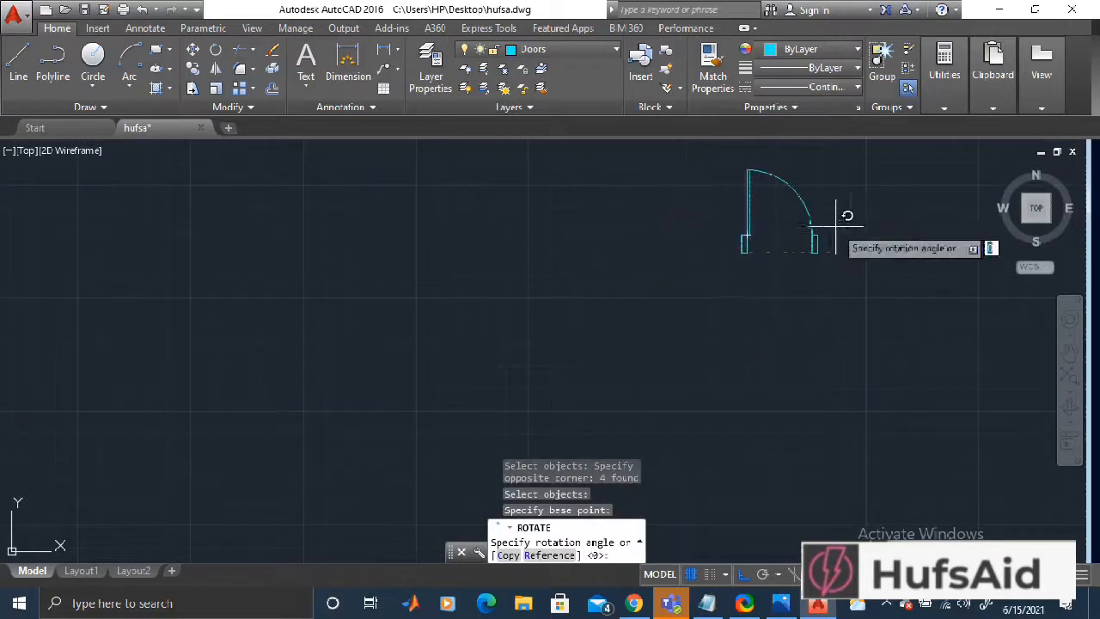
click(745, 233)
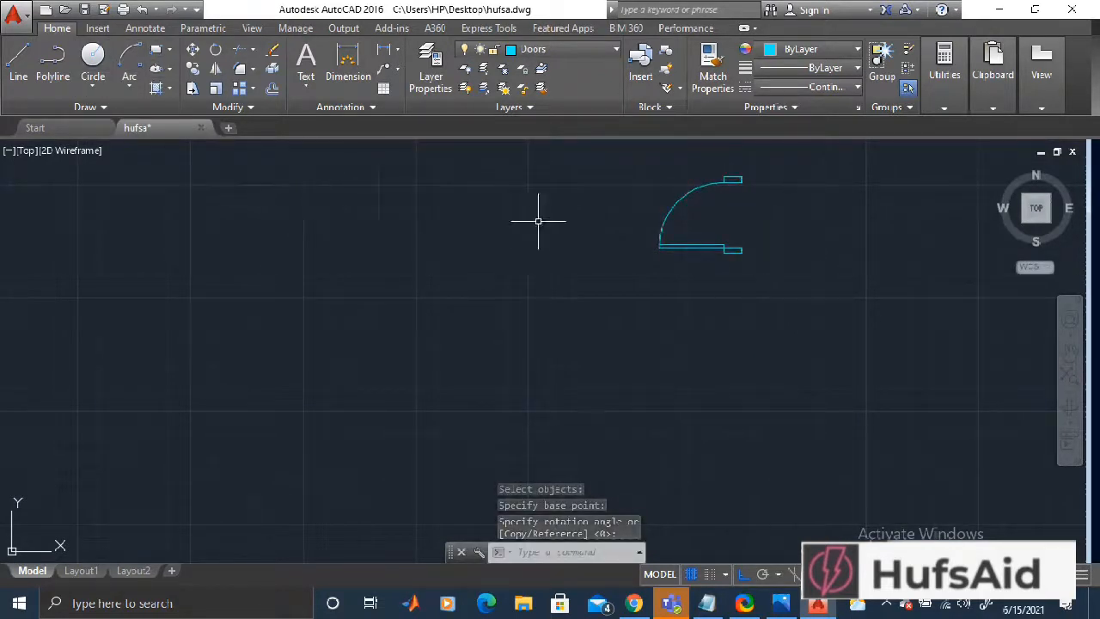
- Move the rotated door from its upper jamb's outer corner to the upper right corner of the vertical partition
key(Return)
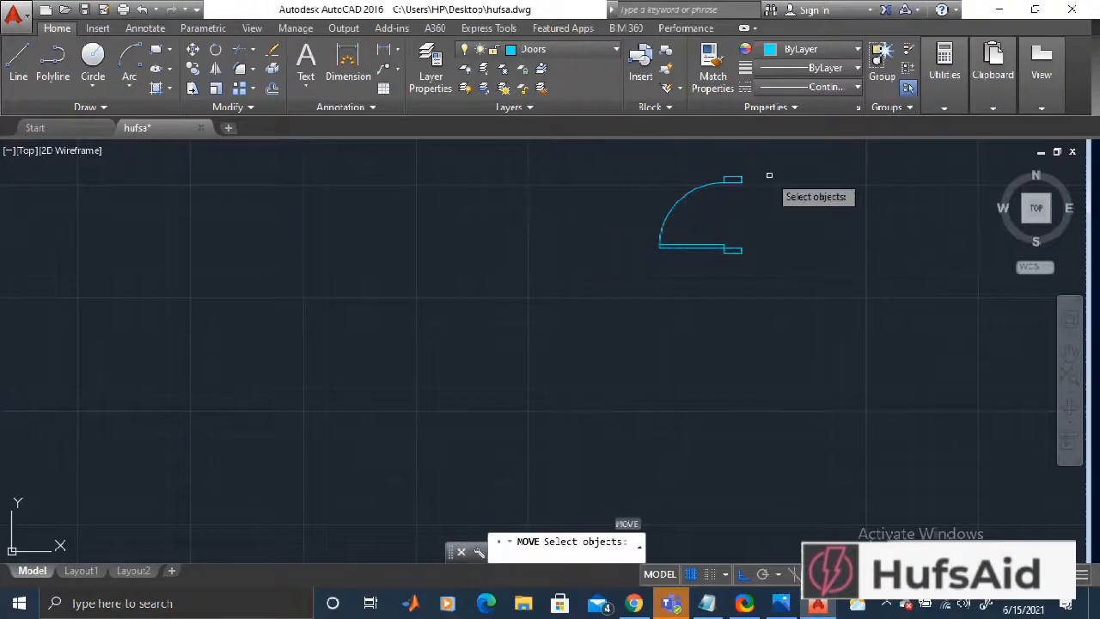
click(770, 174)
click(684, 277)
key(Return)
scroll(744, 179, up, 3)
click(737, 176)
scroll(687, 302, down, 5)
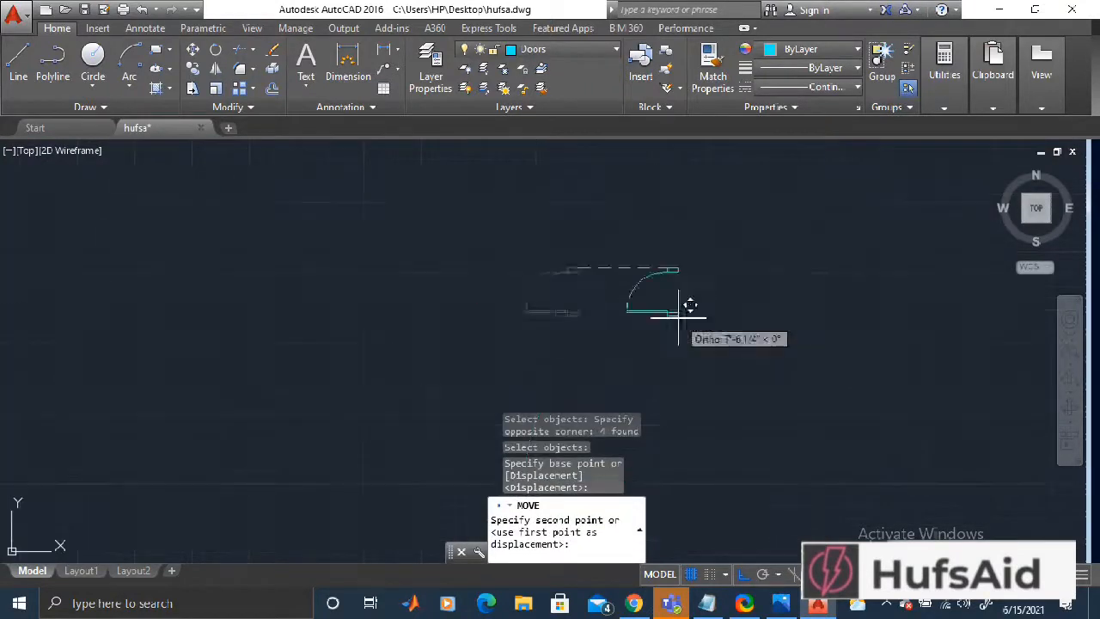
scroll(846, 275, up, 6)
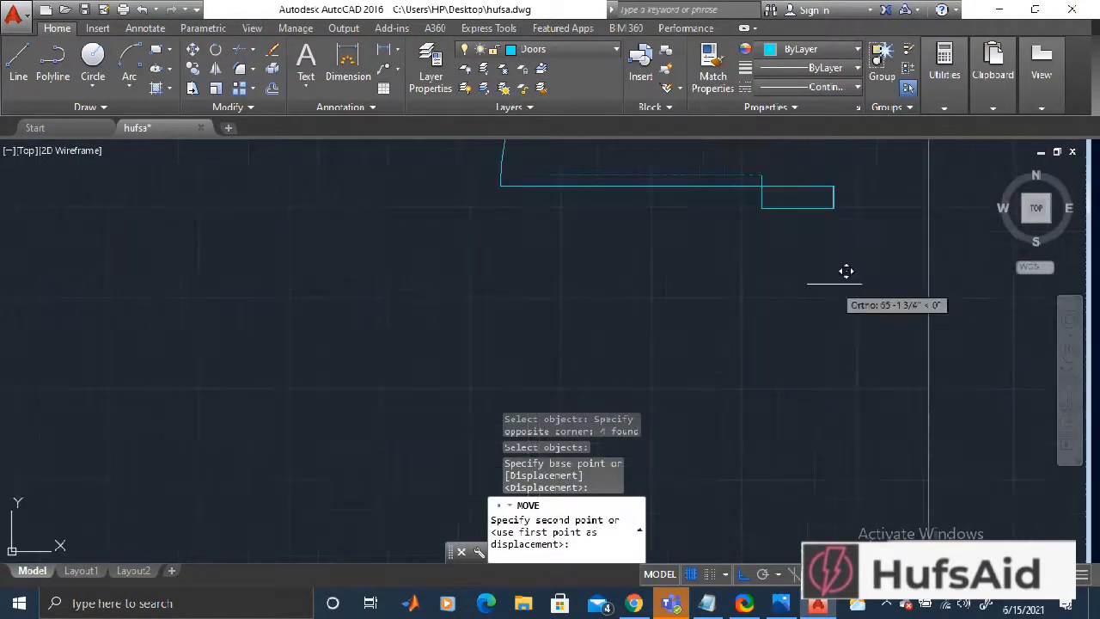
click(767, 192)
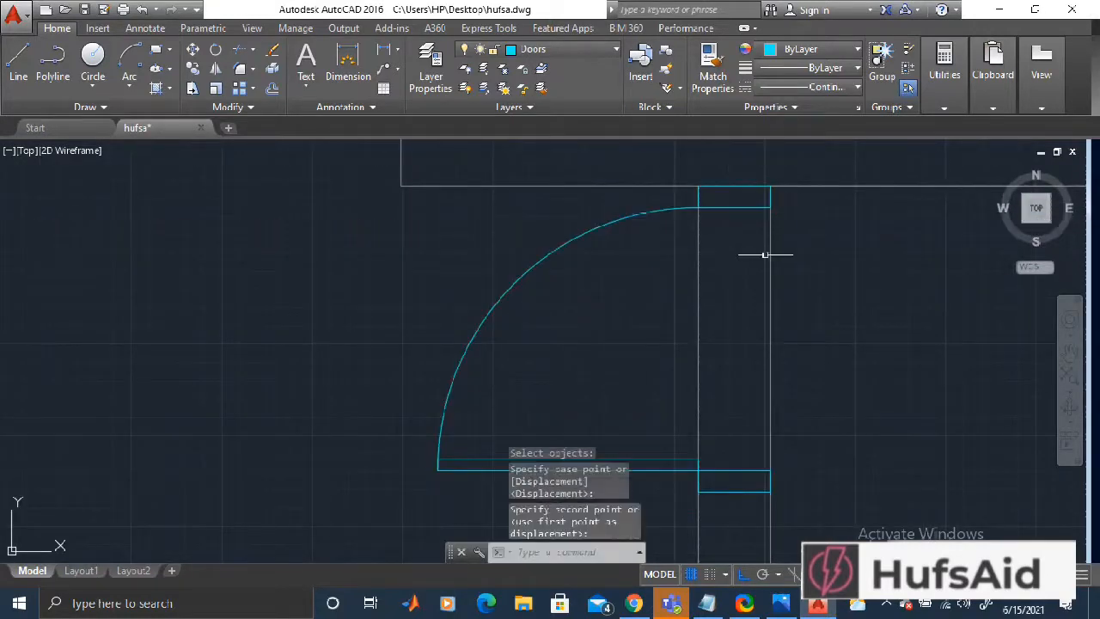
- Move the rotated door about 8 inches straight down along the vertical partition, with object snap off
middle_drag(764, 252, 568, 249)
key(Return)
click(611, 164)
click(255, 522)
key(Return)
click(574, 182)
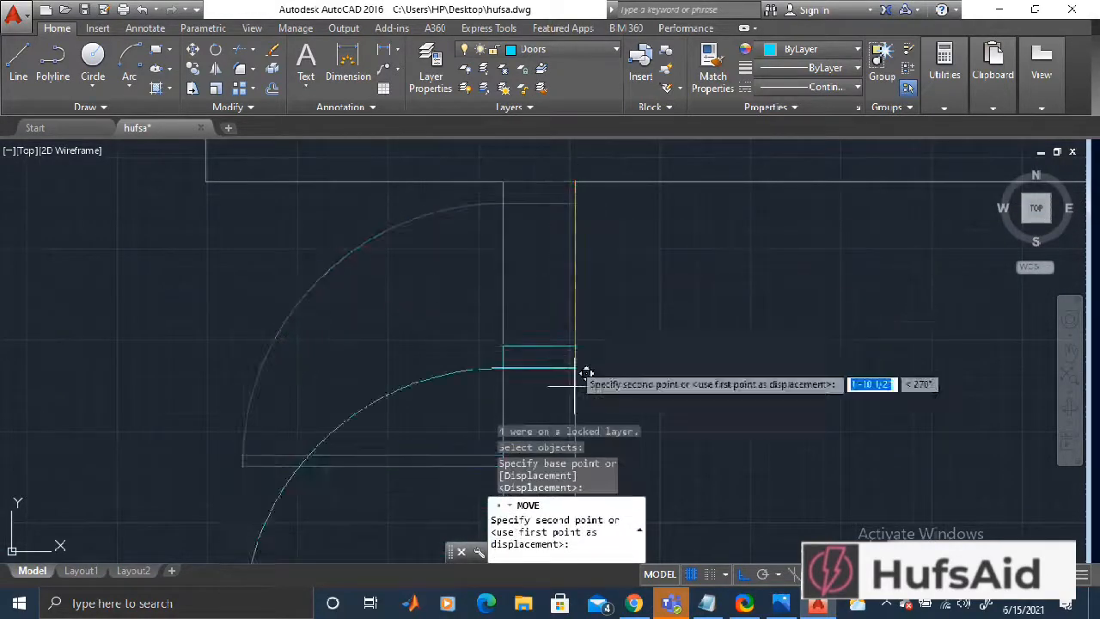
key(F3)
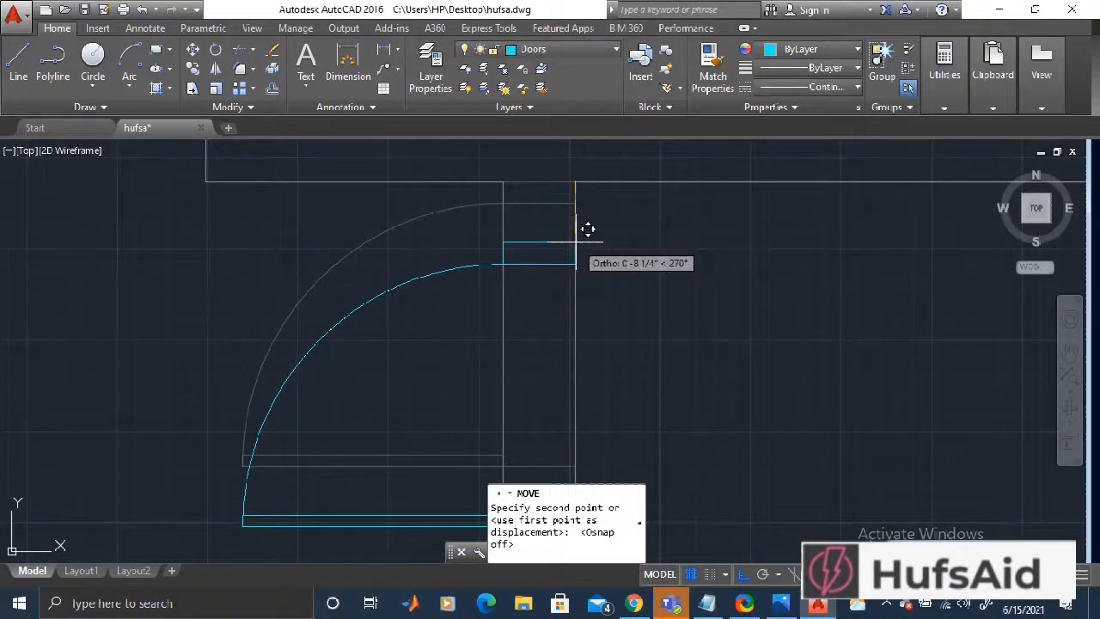
click(585, 229)
- Examine the doors placed in the floor plan and return to the original swing and sliding door symbols
scroll(463, 165, down, 8)
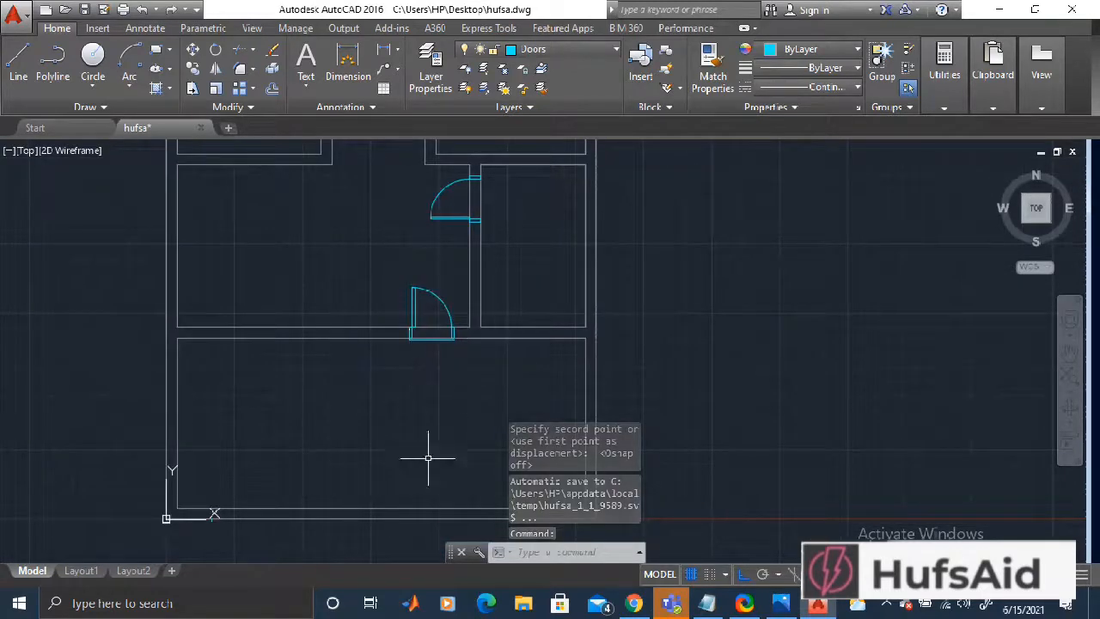
scroll(503, 366, down, 3)
middle_drag(641, 307, 715, 389)
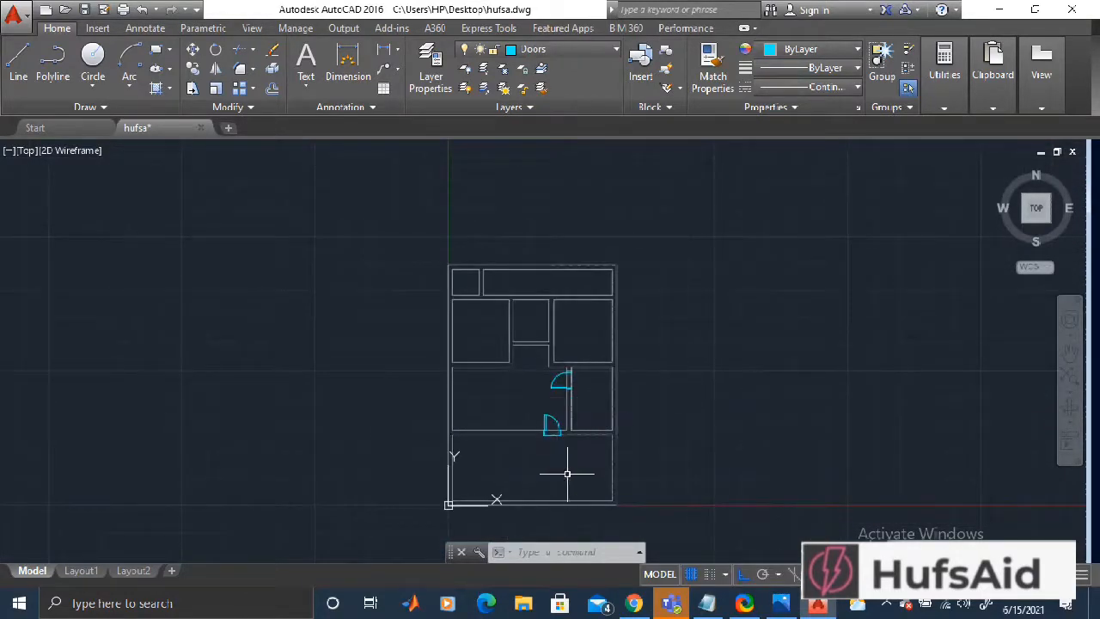
scroll(454, 443, up, 3)
scroll(318, 301, down, 4)
middle_drag(326, 297, 665, 300)
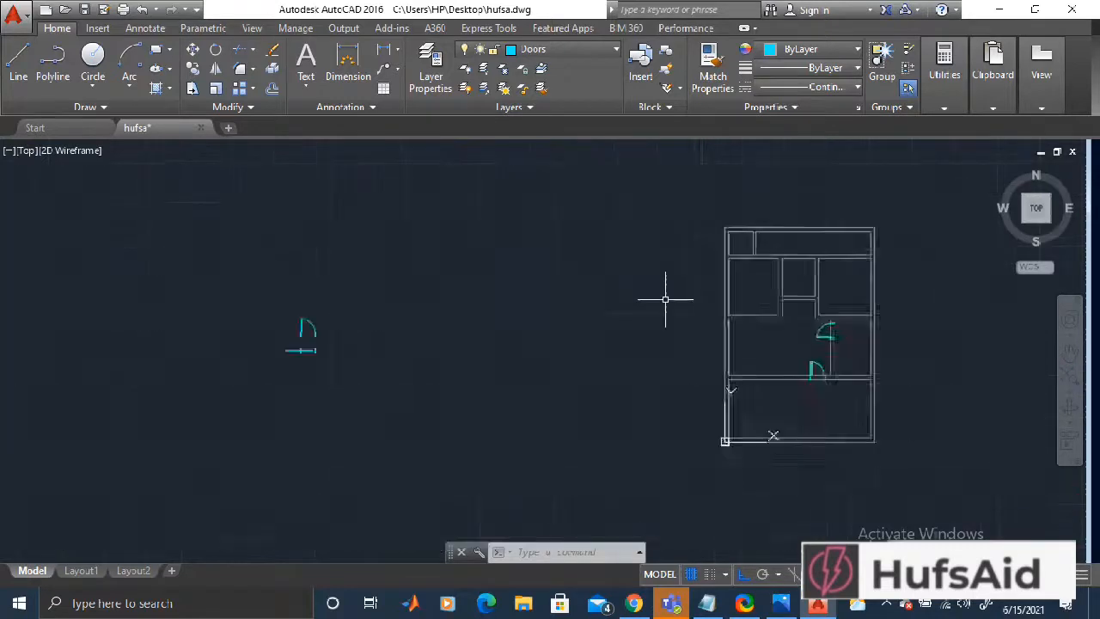
scroll(359, 302, up, 3)
middle_drag(359, 302, 473, 306)
scroll(449, 402, up, 2)
scroll(449, 402, up, 2)
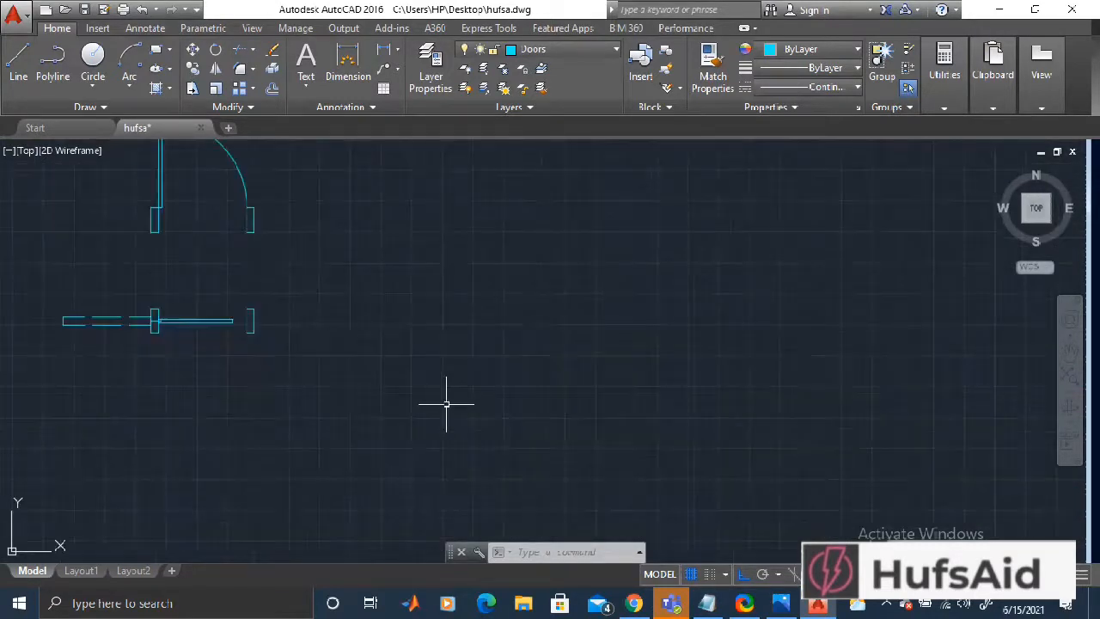
- Copy the sliding door symbol to the empty space to its right
scroll(408, 359, down, 2)
middle_drag(513, 352, 361, 342)
scroll(141, 342, up, 2)
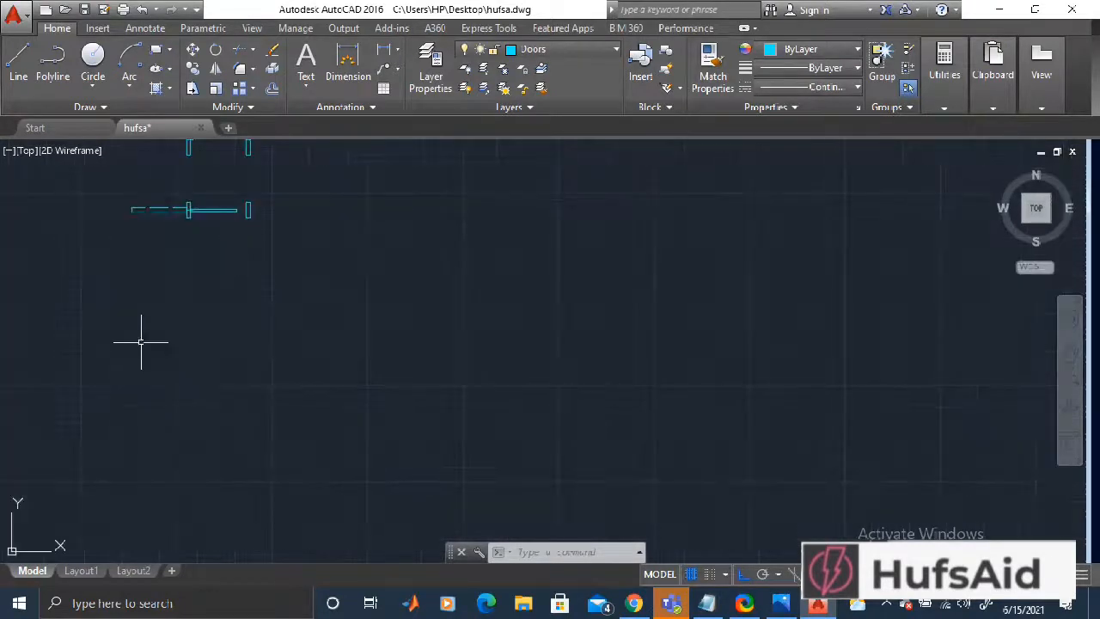
text(co)
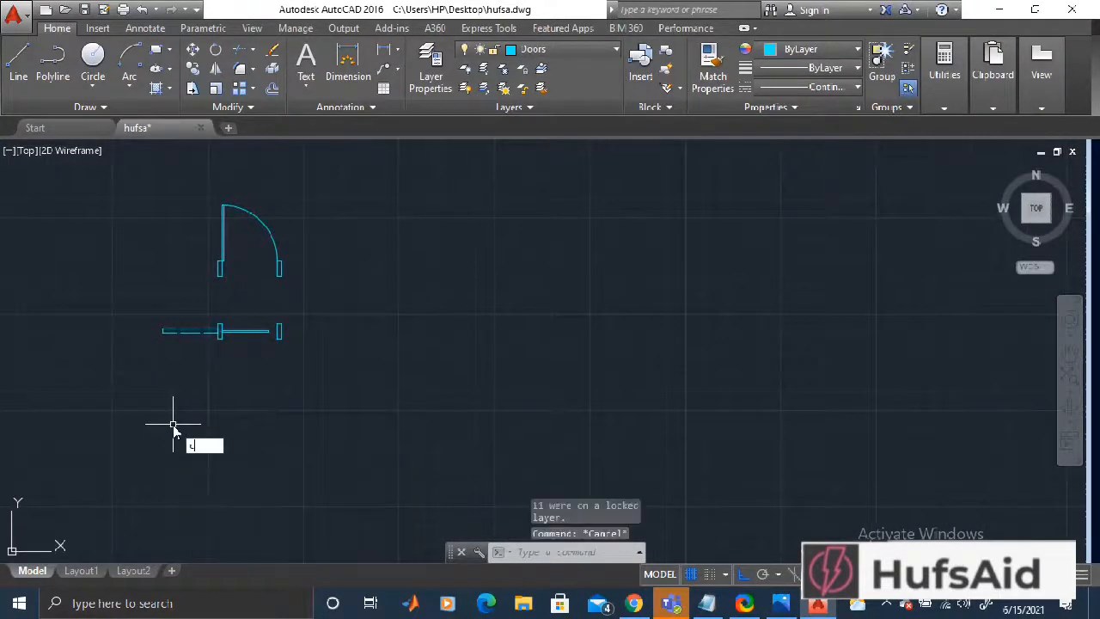
key(Return)
click(310, 318)
click(176, 354)
click(163, 330)
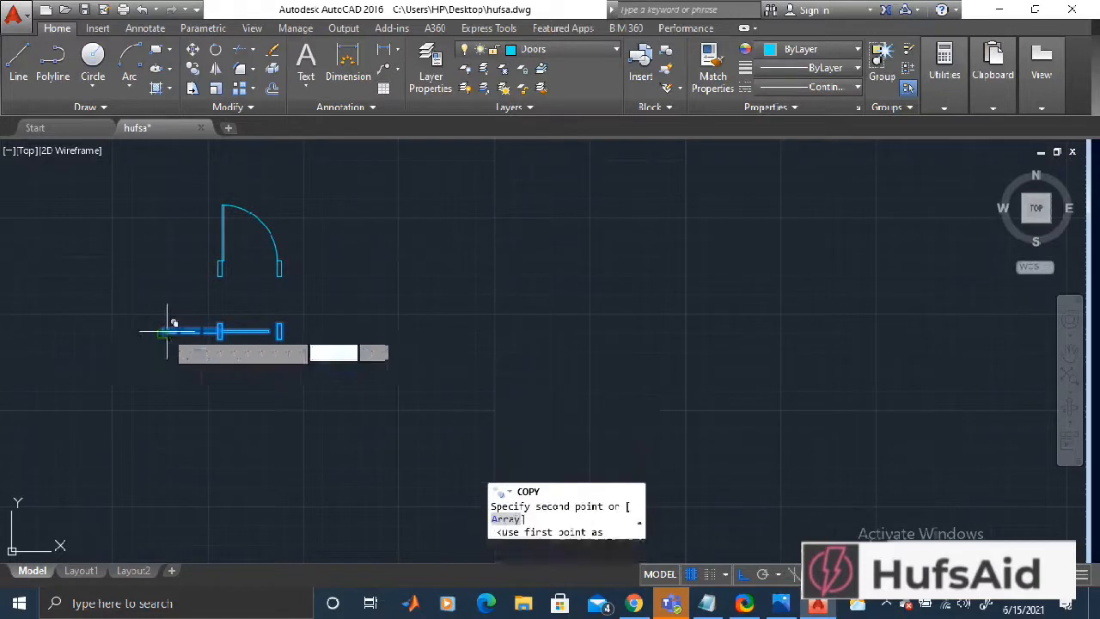
click(387, 384)
- Rotate the copied sliding door 180° about the upper right corner of its right jamb
click(216, 49)
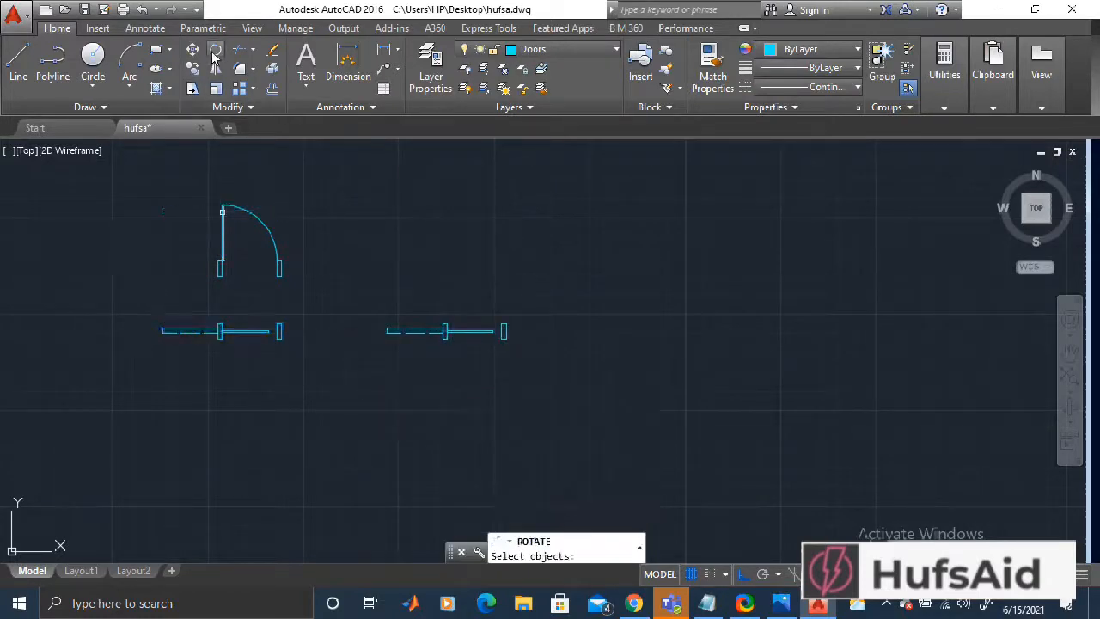
click(525, 301)
click(394, 352)
key(Return)
scroll(511, 322, up, 3)
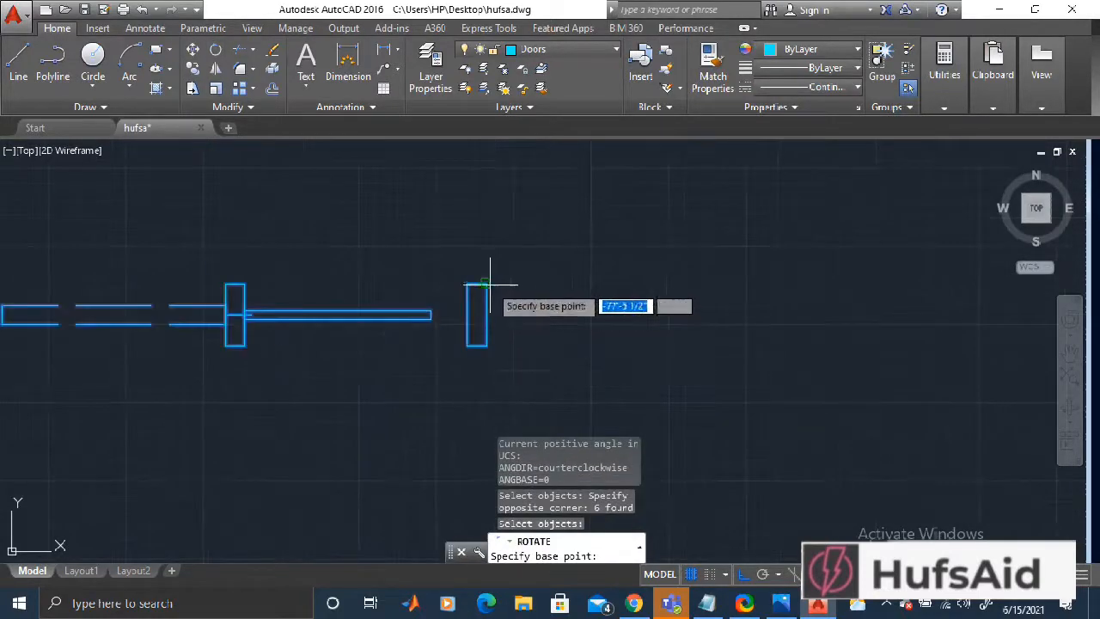
click(486, 283)
click(271, 288)
- Delete the short centre lines crossing the middle jamb of the rotated sliding door
scroll(752, 241, up, 4)
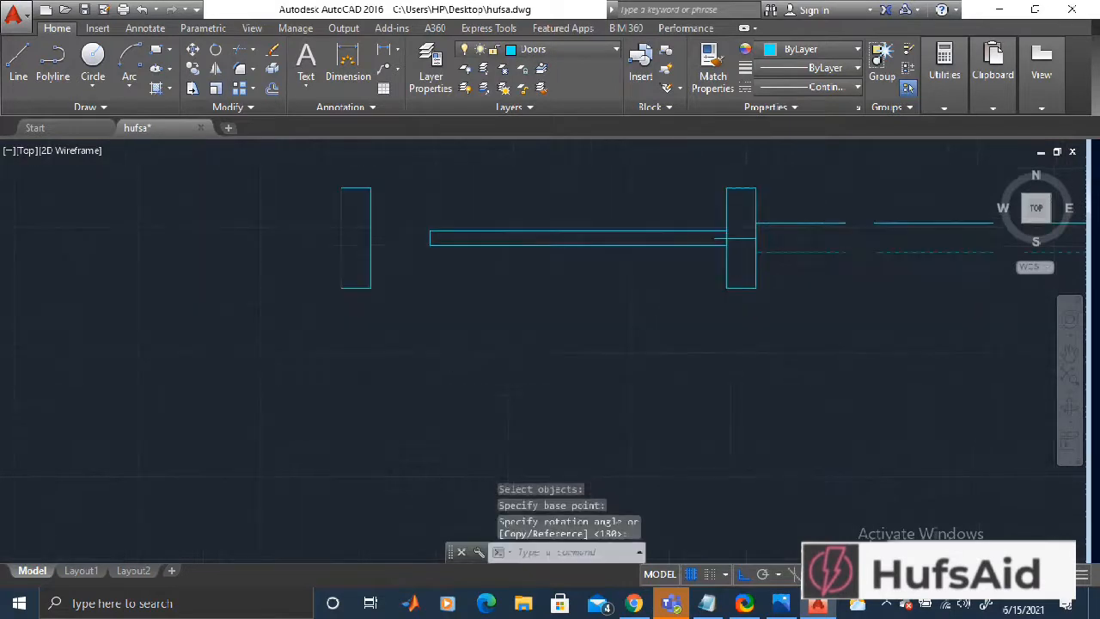
click(753, 233)
click(759, 215)
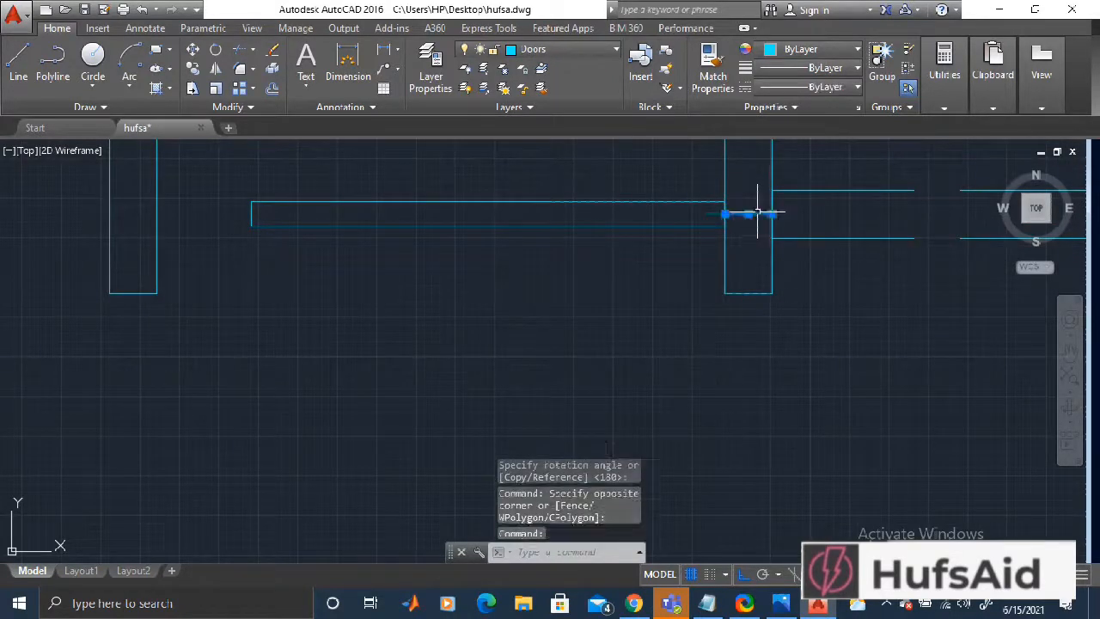
key(Delete)
scroll(714, 214, down, 4)
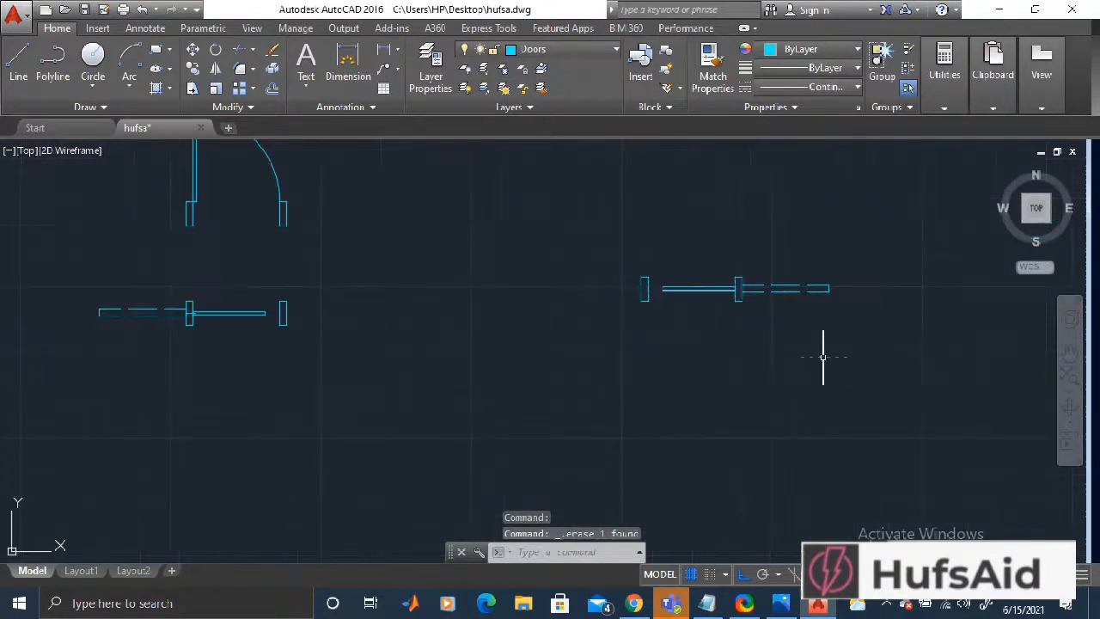
- Move the rotated sliding door from its left jamb's lower left corner to the upper left inner corner of the large left room
text(m)
key(Return)
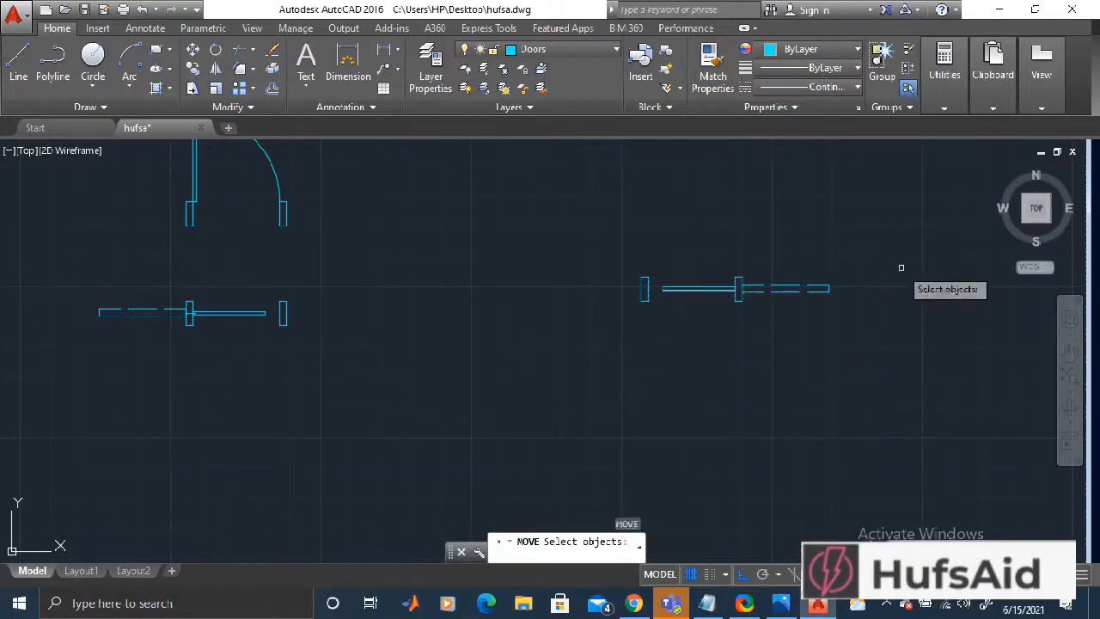
click(899, 266)
click(616, 360)
key(Return)
scroll(643, 289, up, 4)
click(620, 219)
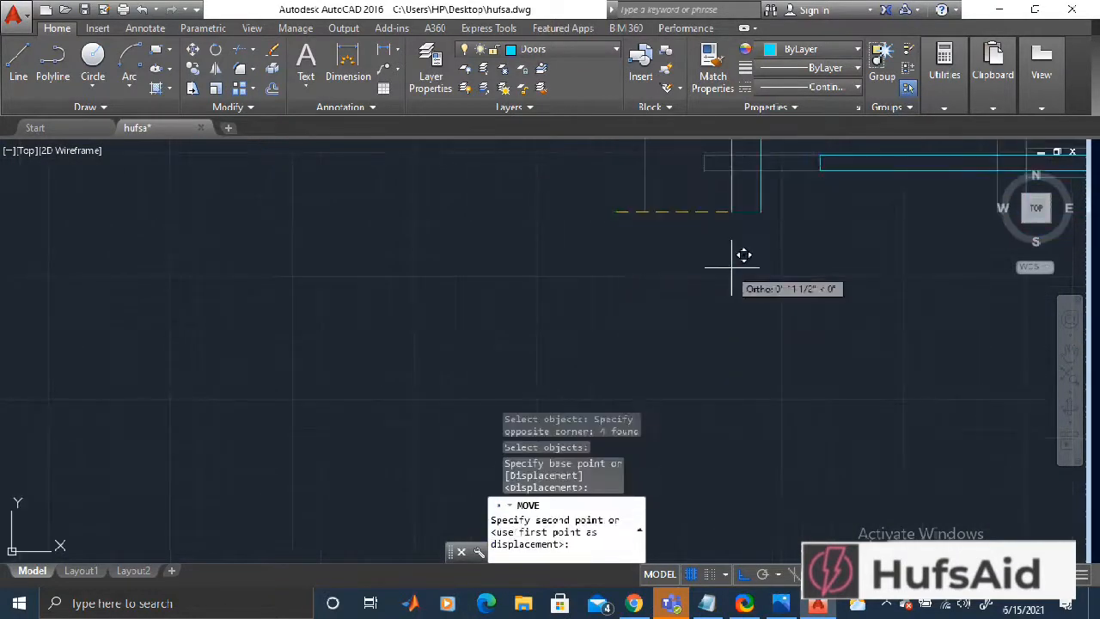
scroll(602, 328, down, 9)
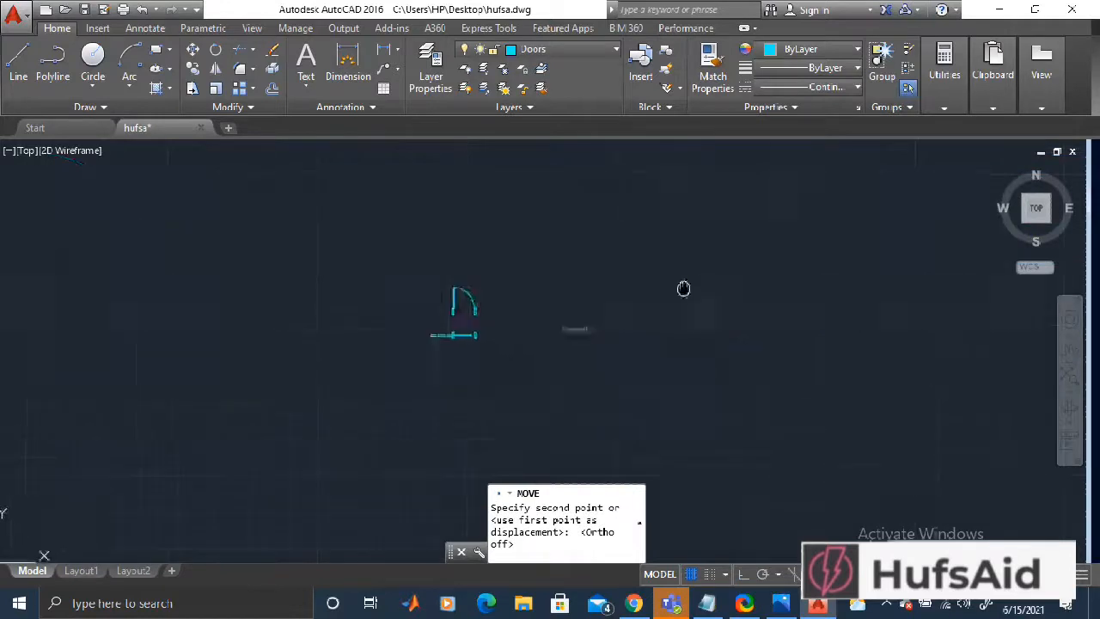
middle_drag(682, 289, 364, 487)
scroll(363, 486, up, 4)
middle_drag(651, 464, 237, 255)
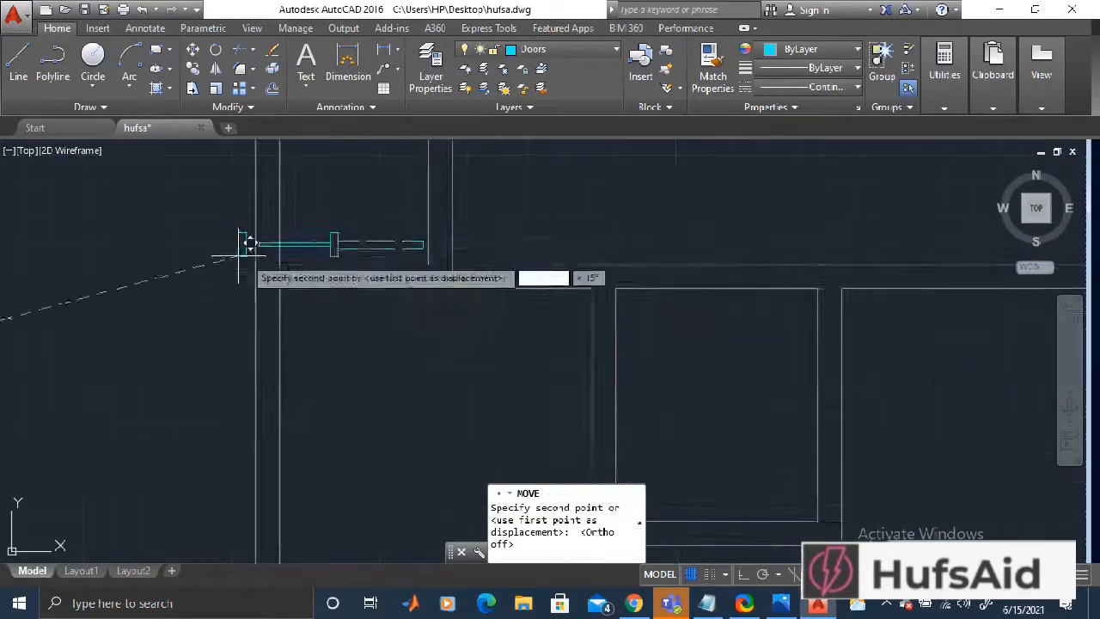
click(287, 276)
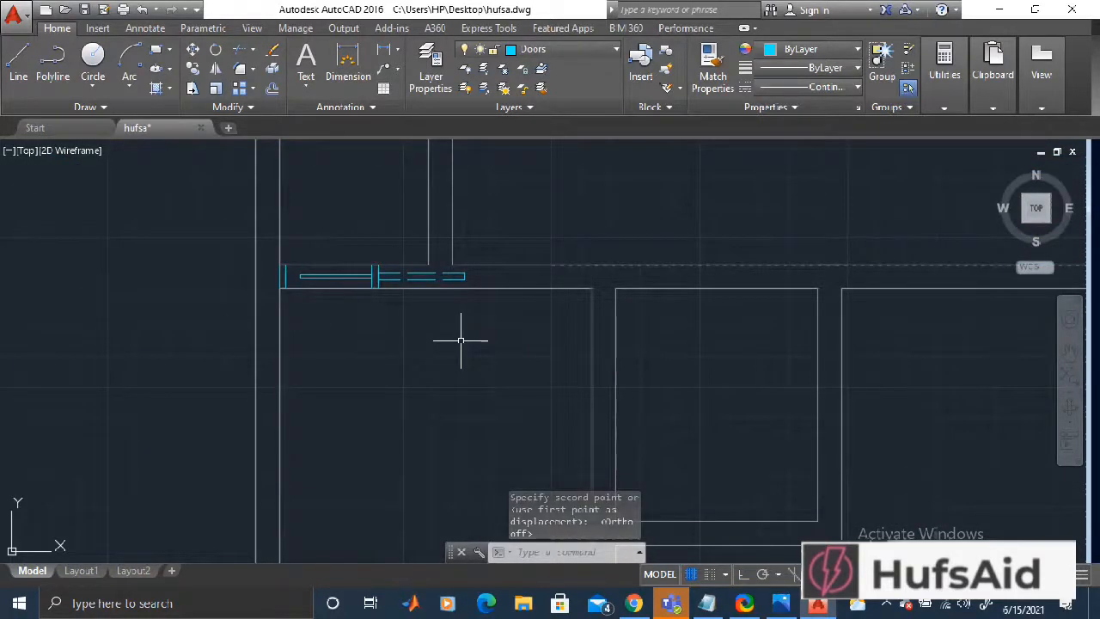
- Move the sliding door about 9 3/4 inches to the right along the horizontal wall, with ortho on and object snap off
key(Return)
click(503, 255)
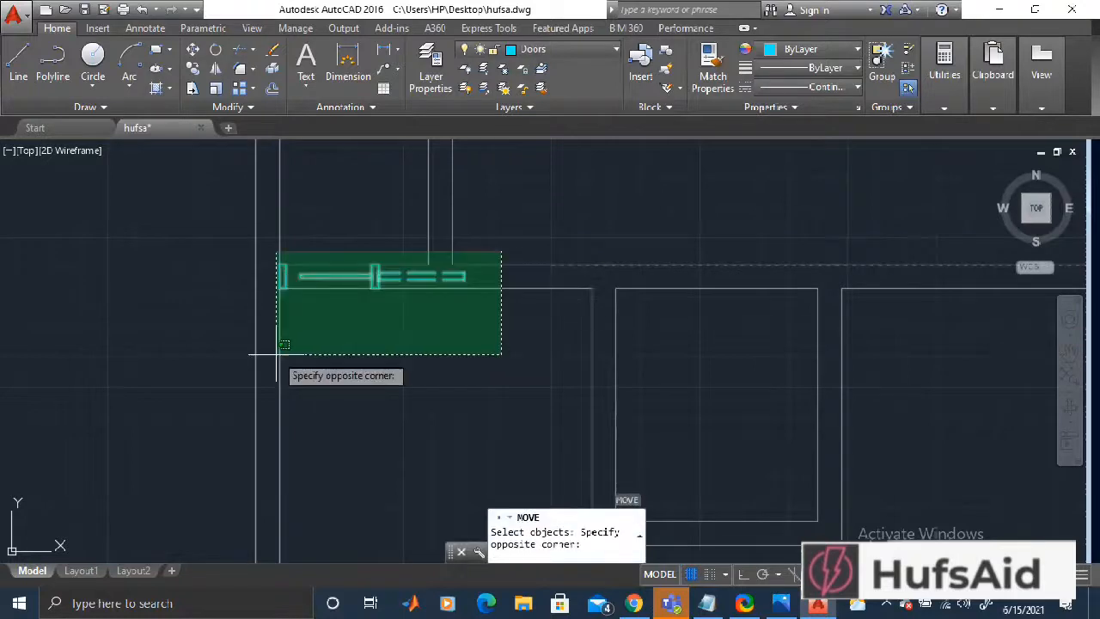
click(277, 359)
key(Return)
scroll(284, 303, up, 3)
click(256, 242)
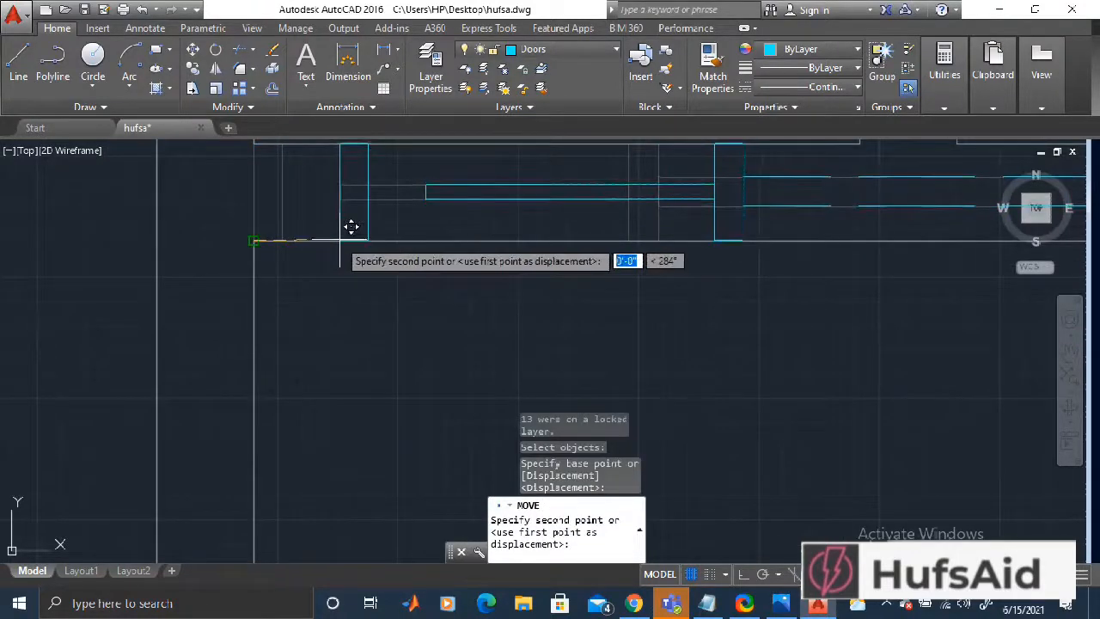
key(F8)
key(F3)
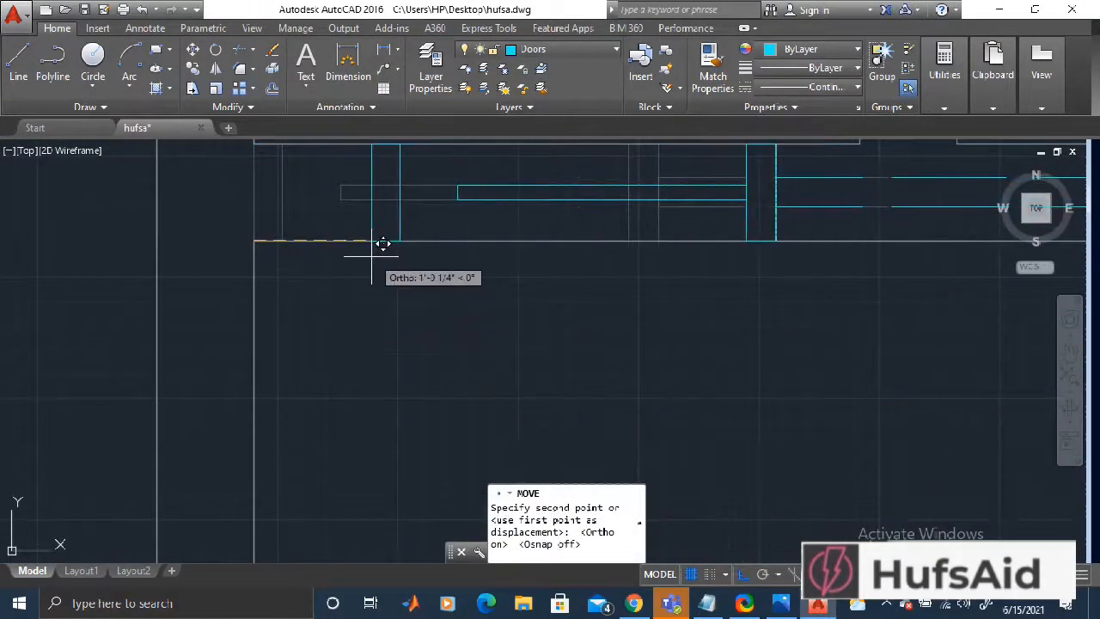
scroll(351, 238, down, 2)
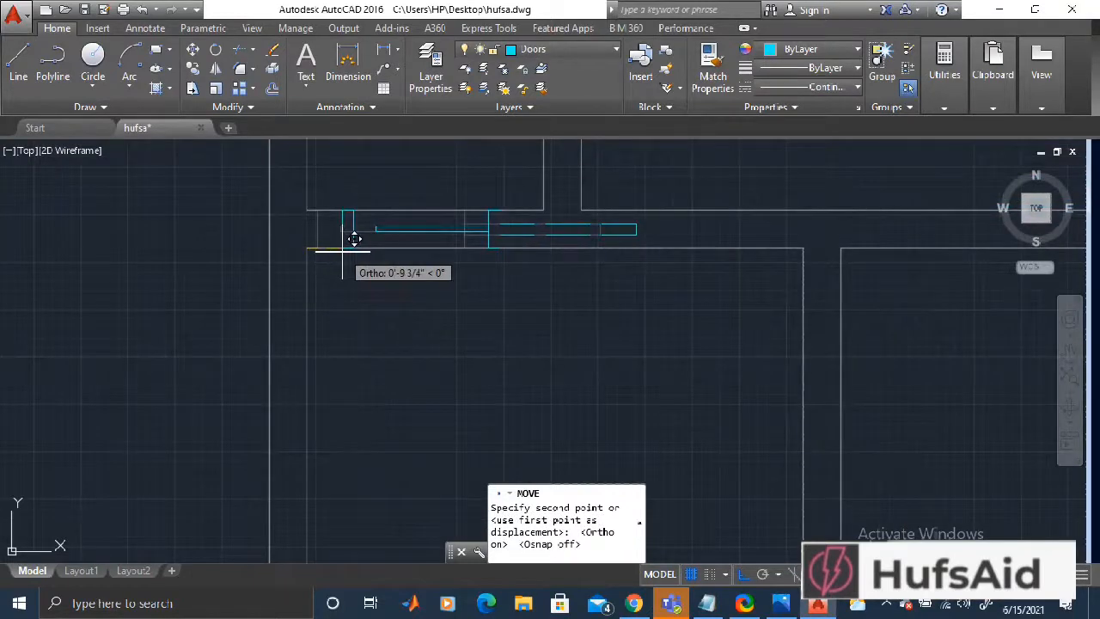
click(353, 239)
scroll(462, 278, down, 4)
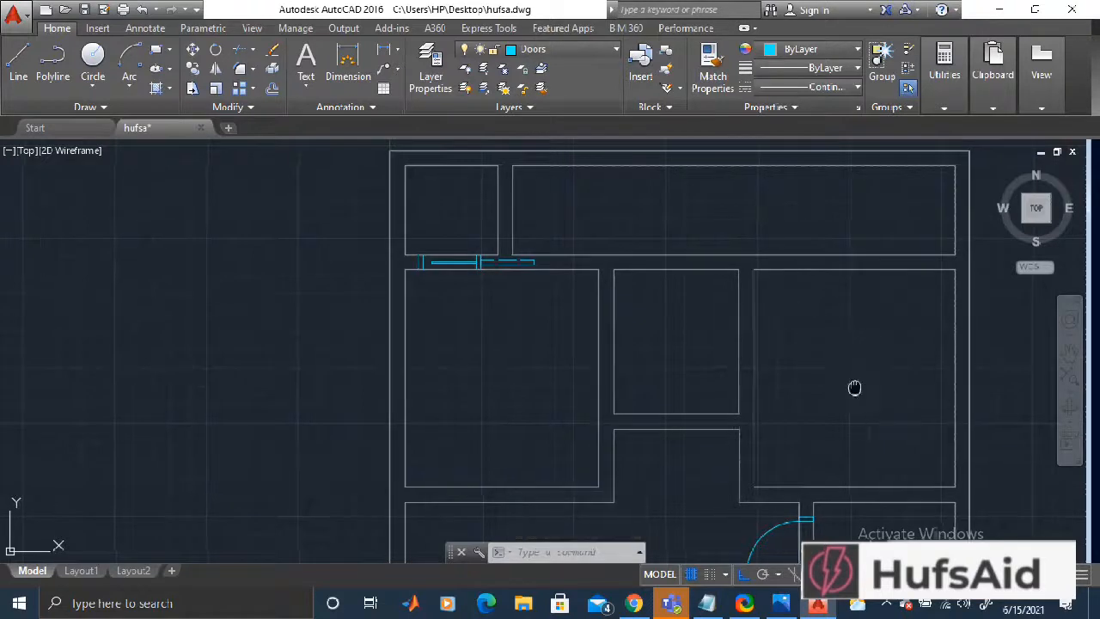
middle_drag(853, 388, 761, 298)
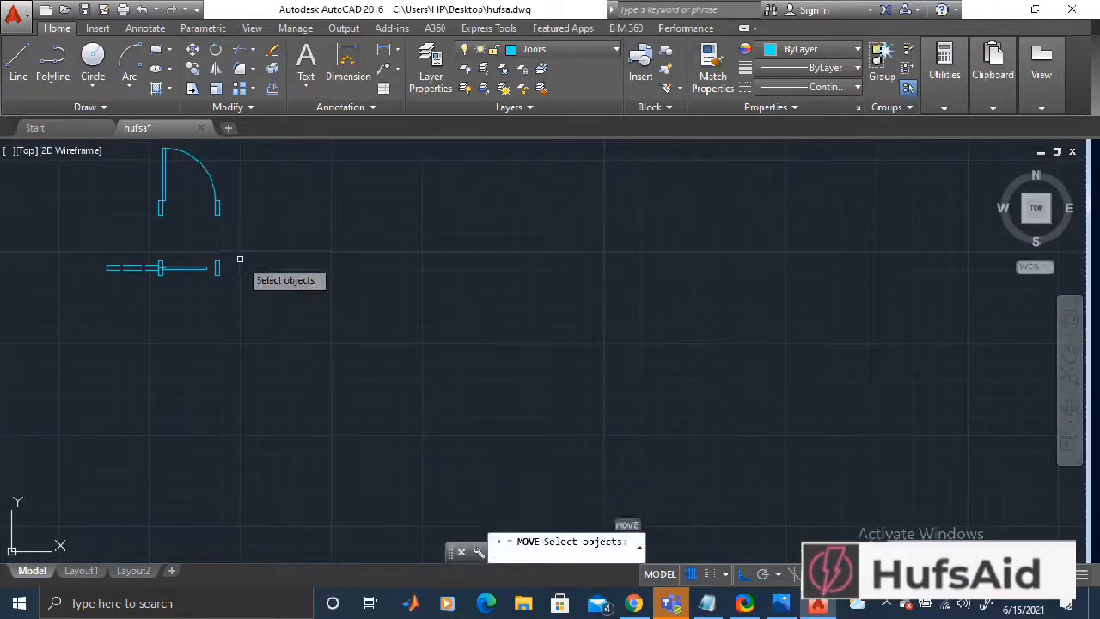
- Move the original sliding door symbol horizontally to the right, away from the swing door symbol
drag(221, 263, 85, 293)
key(Return)
click(86, 293)
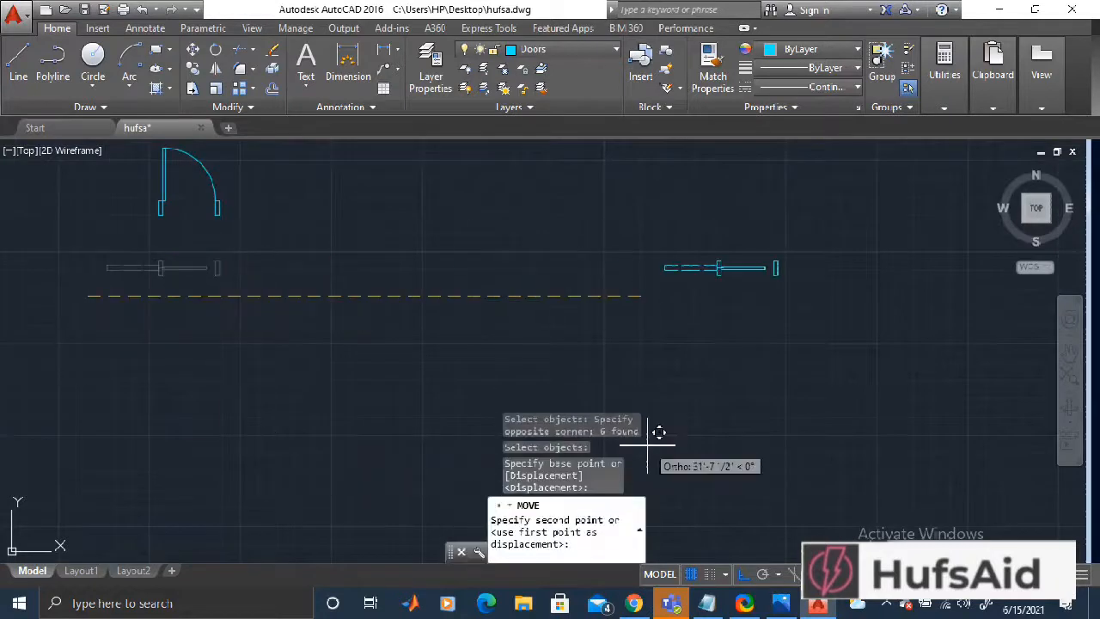
click(590, 396)
- Copy the relocated sliding door symbol horizontally to the right
text(co)
key(Return)
click(719, 261)
click(550, 338)
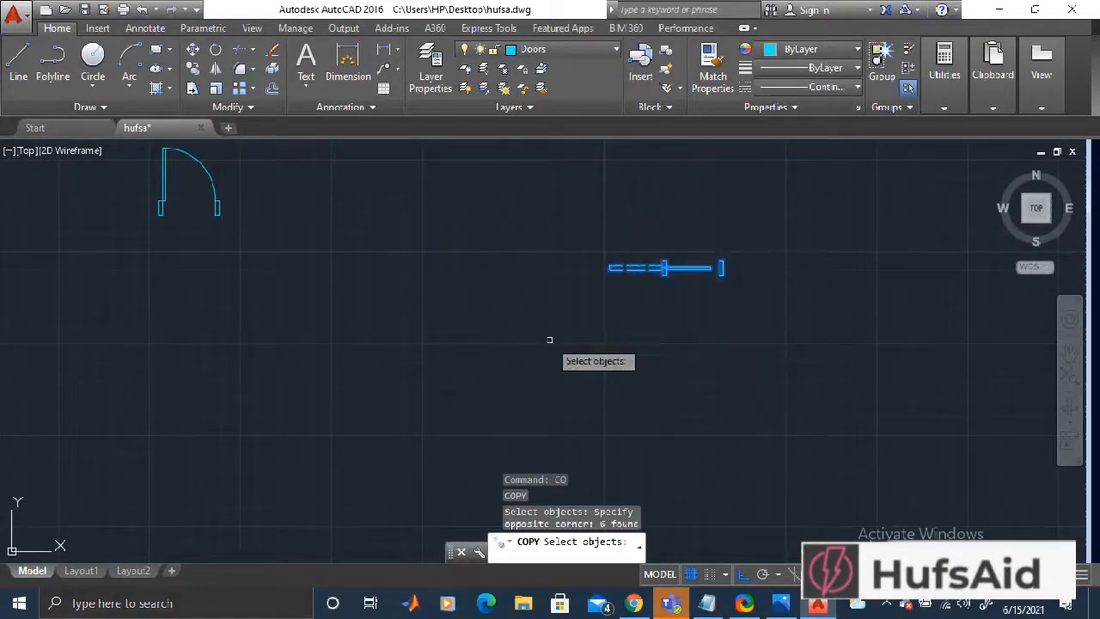
key(Return)
click(569, 319)
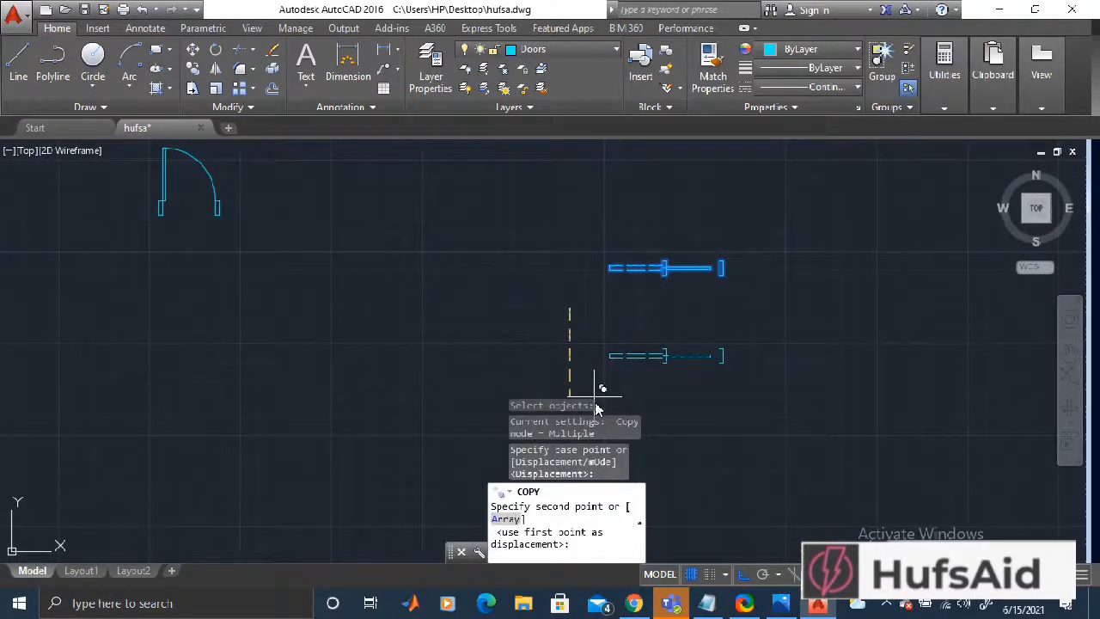
click(879, 478)
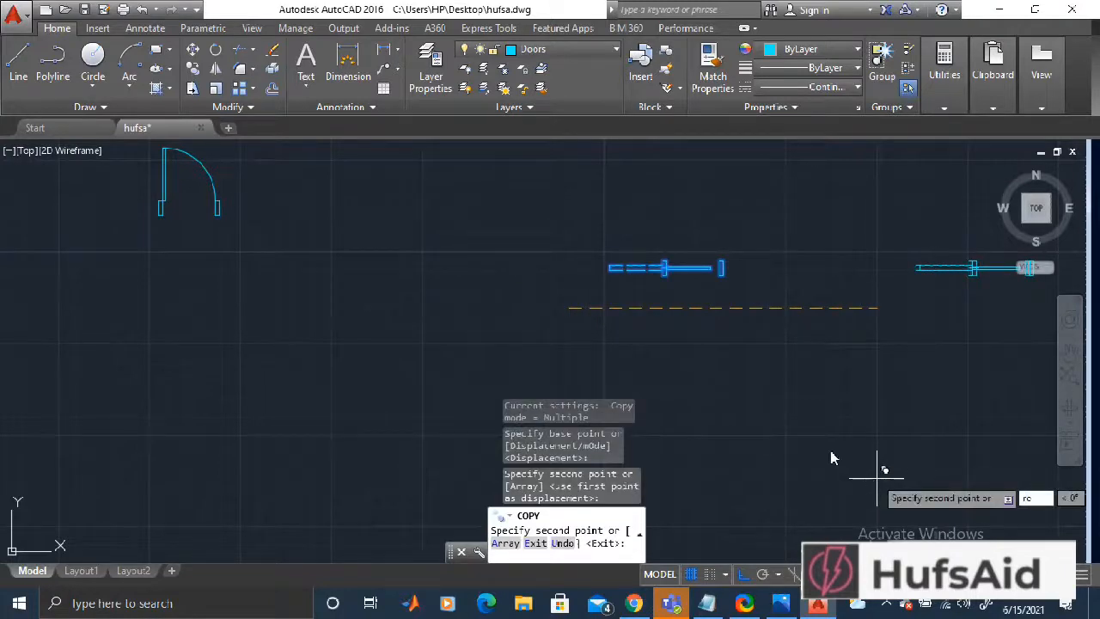
key(Escape)
- Rotate the new sliding door copy 90° clockwise about the upper right corner of its right jamb
text(ro)
key(Return)
middle_drag(924, 343, 437, 431)
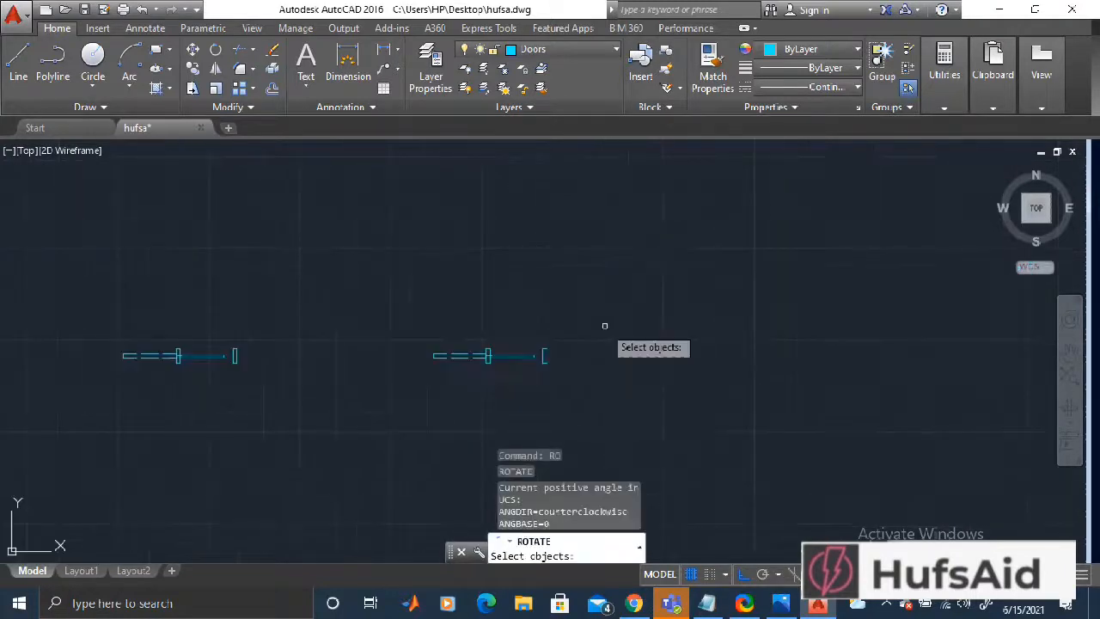
click(606, 324)
click(390, 445)
key(Return)
scroll(548, 359, up, 8)
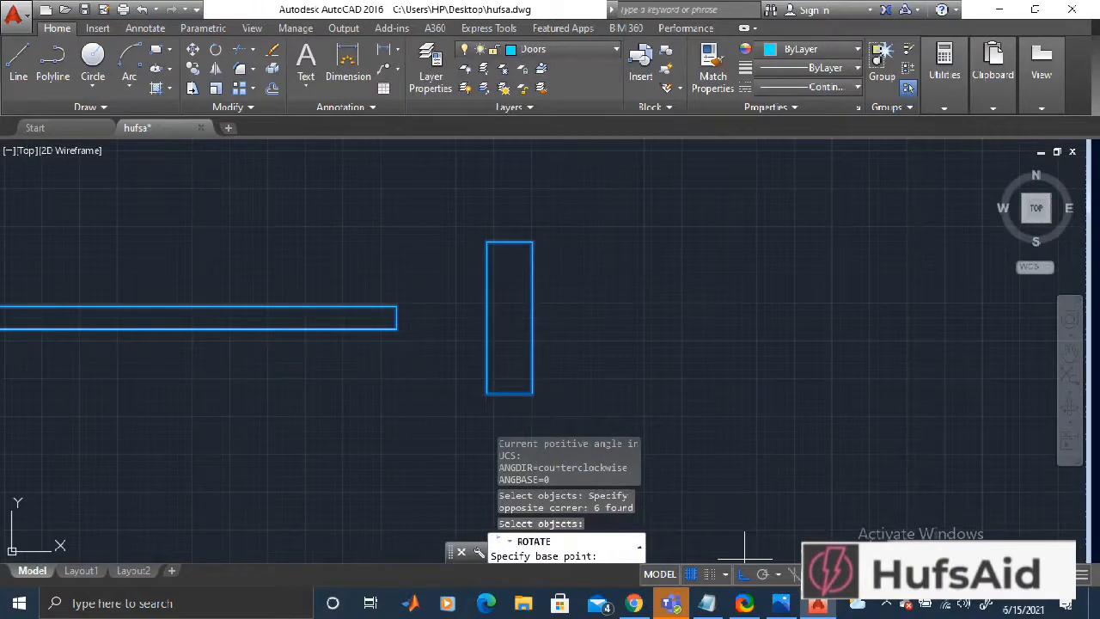
click(532, 242)
scroll(653, 378, down, 5)
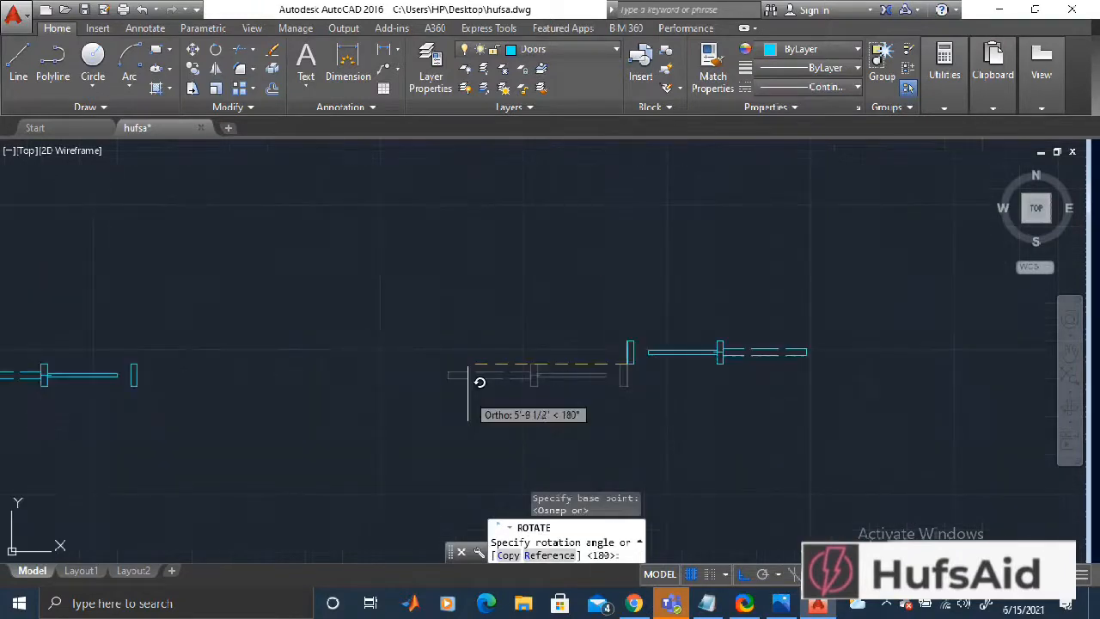
click(684, 448)
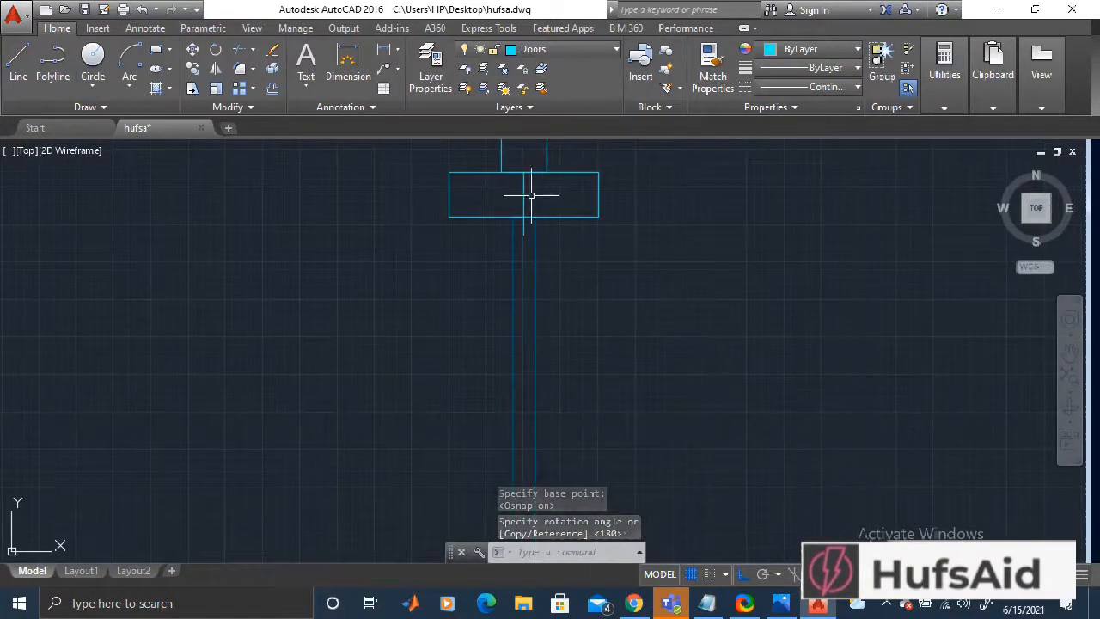
- Delete the short centre lines at the middle jamb of the vertical sliding door
click(521, 193)
key(Delete)
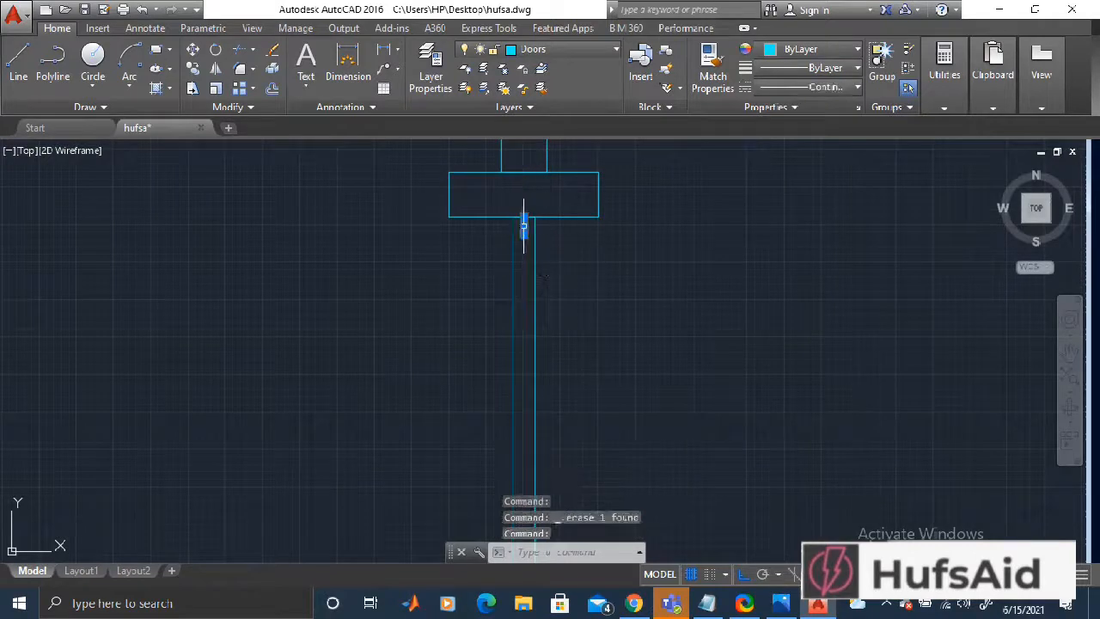
scroll(653, 242, down, 4)
scroll(694, 249, up, 2)
scroll(703, 216, down, 2)
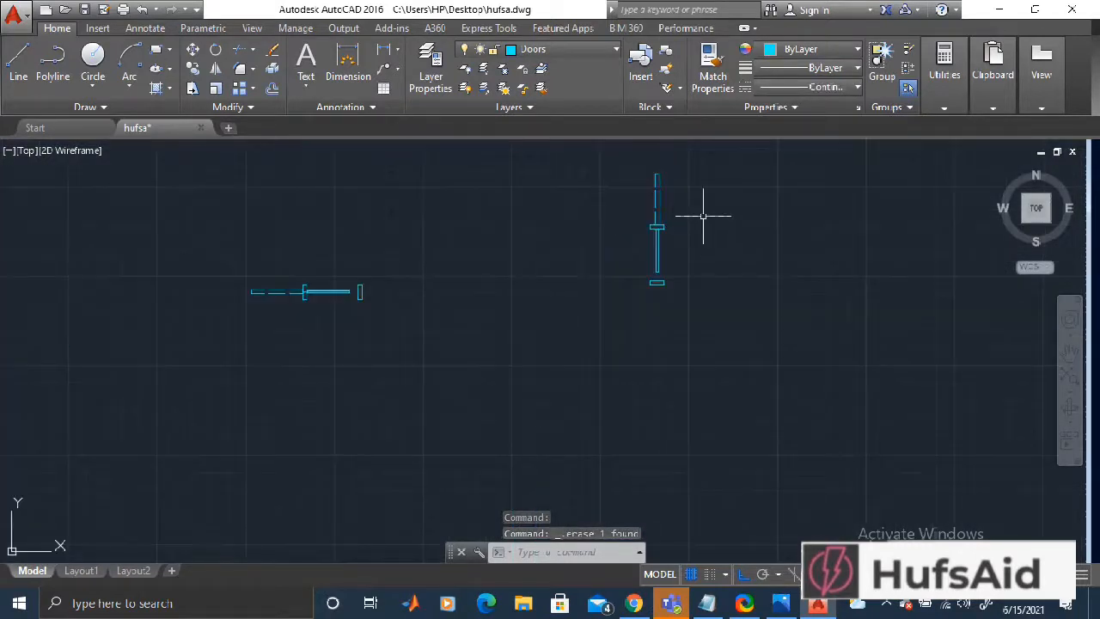
- Move the vertical sliding door from its bottom jamb's lower left corner to the lower end corner of the vertical wall above the upper swing door
text(m)
key(Return)
click(684, 155)
click(641, 301)
key(Return)
scroll(653, 289, up, 6)
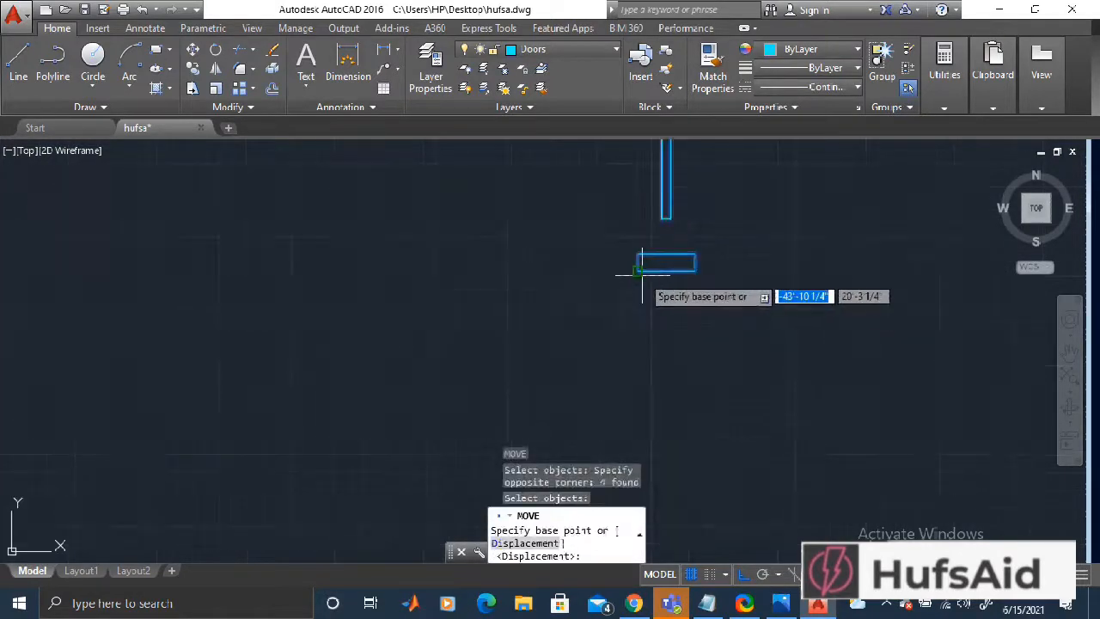
click(639, 272)
scroll(790, 320, down, 6)
middle_drag(802, 328, 204, 353)
middle_drag(667, 373, 215, 370)
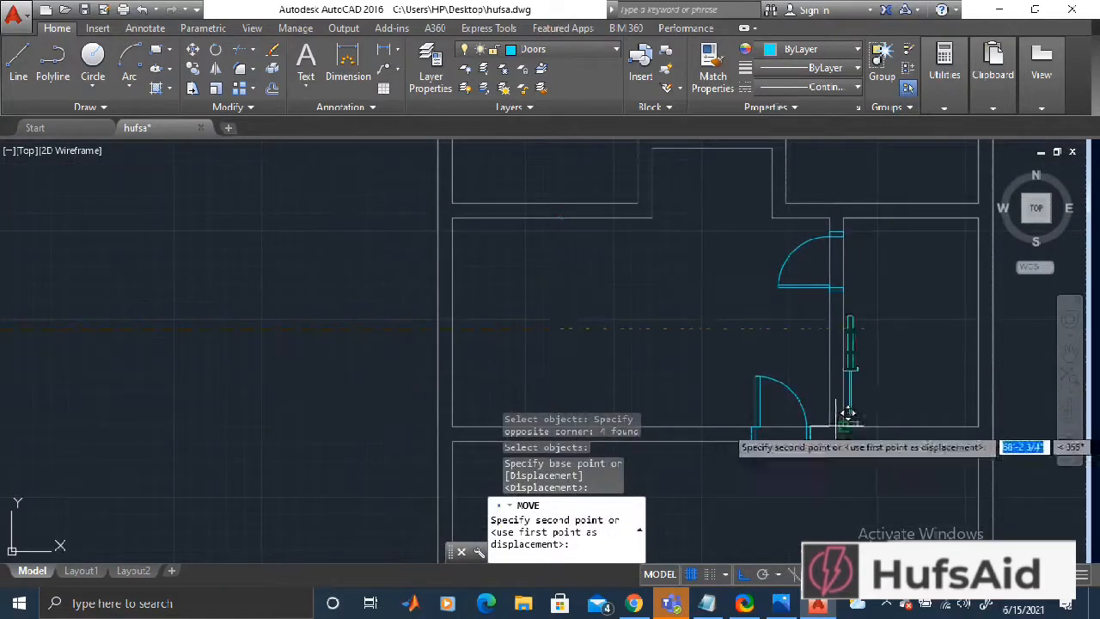
scroll(785, 189, up, 3)
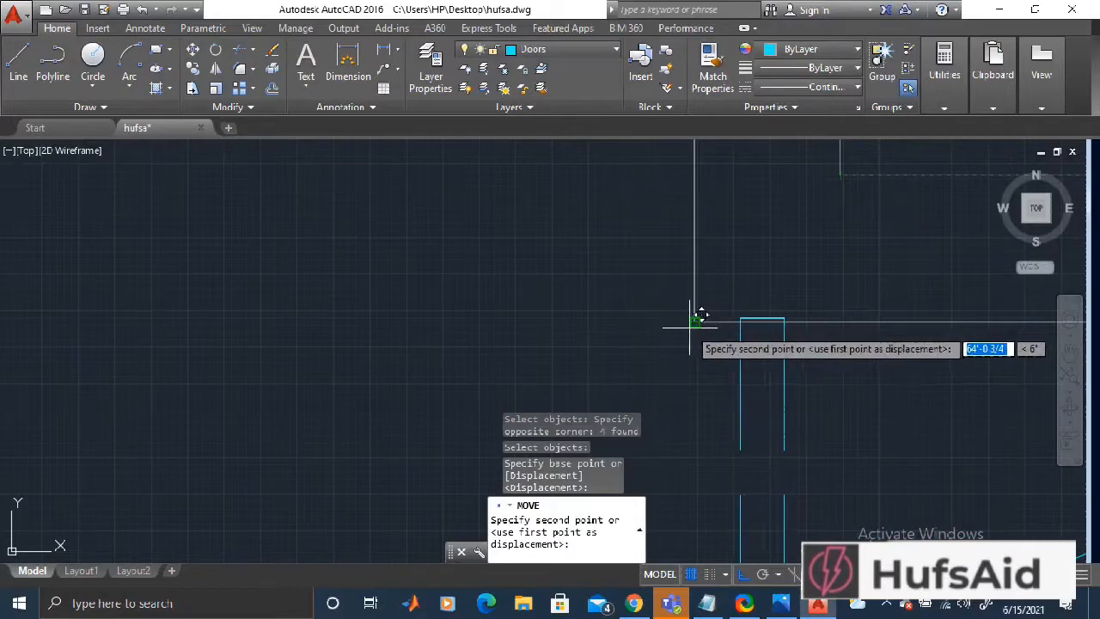
scroll(691, 326, down, 6)
scroll(703, 314, up, 4)
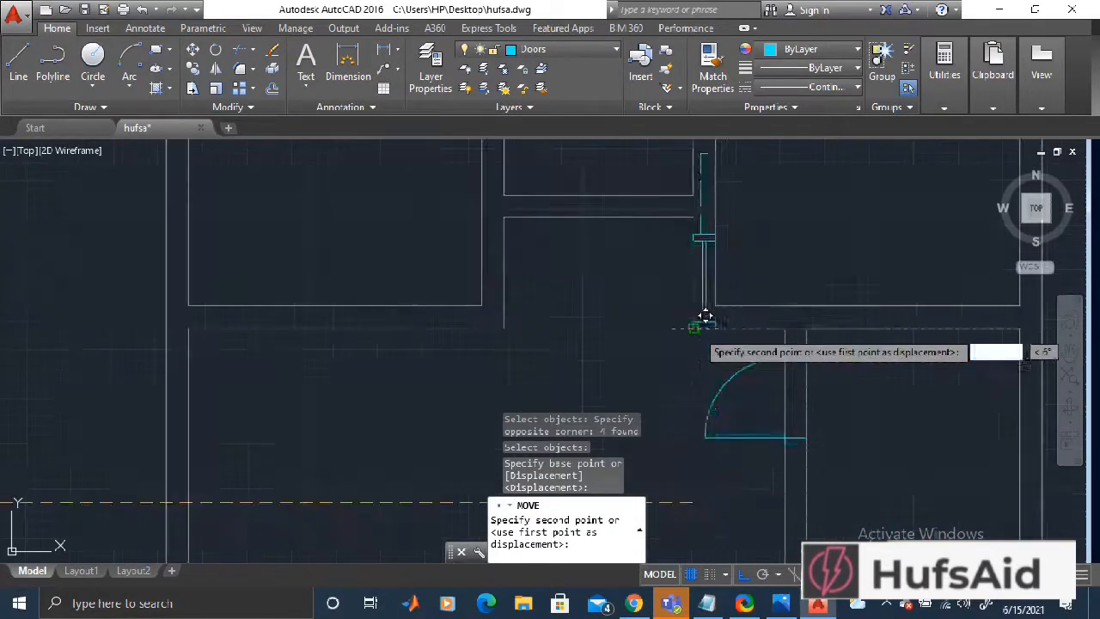
click(736, 326)
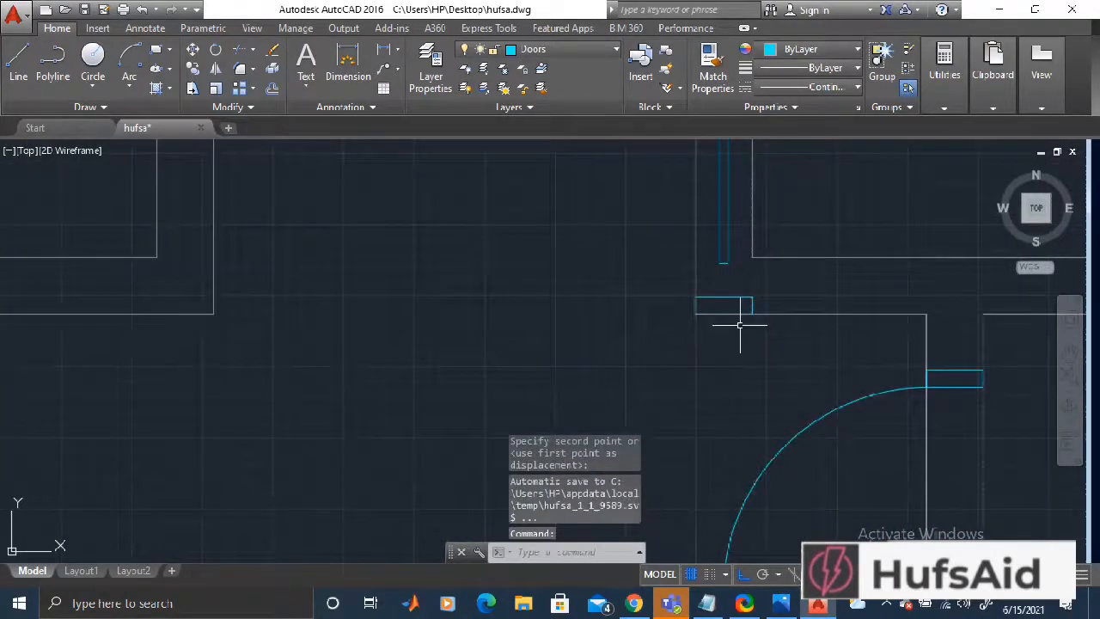
- Move the vertical sliding door straight up along its wall, away from the wall's lower end corner
key(space)
scroll(756, 310, down, 3)
click(790, 184)
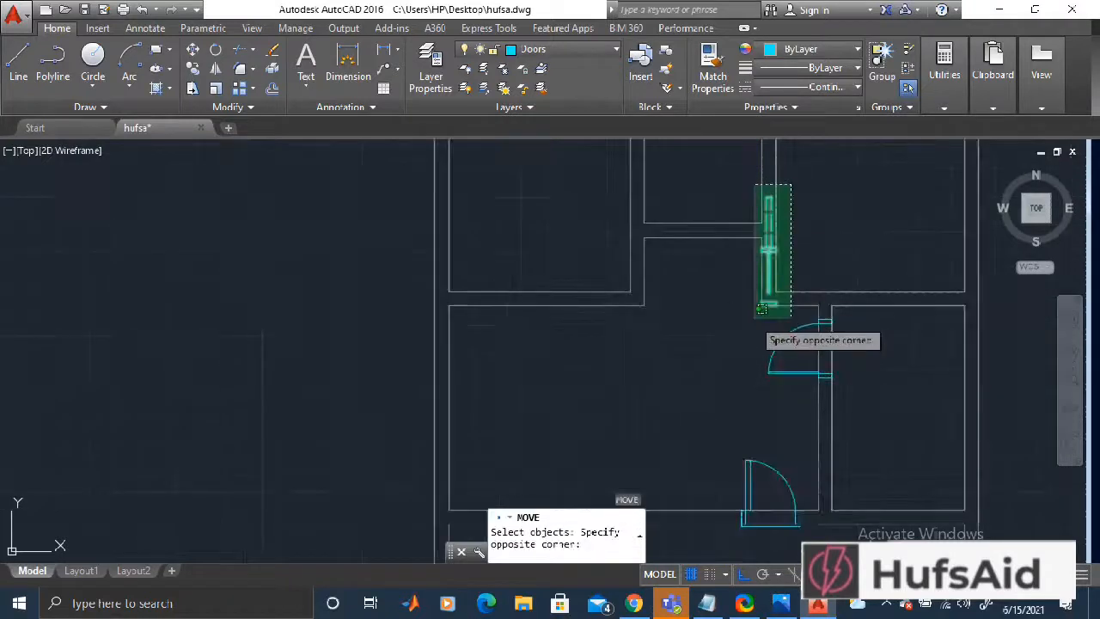
click(761, 308)
key(space)
scroll(744, 303, up, 3)
click(745, 303)
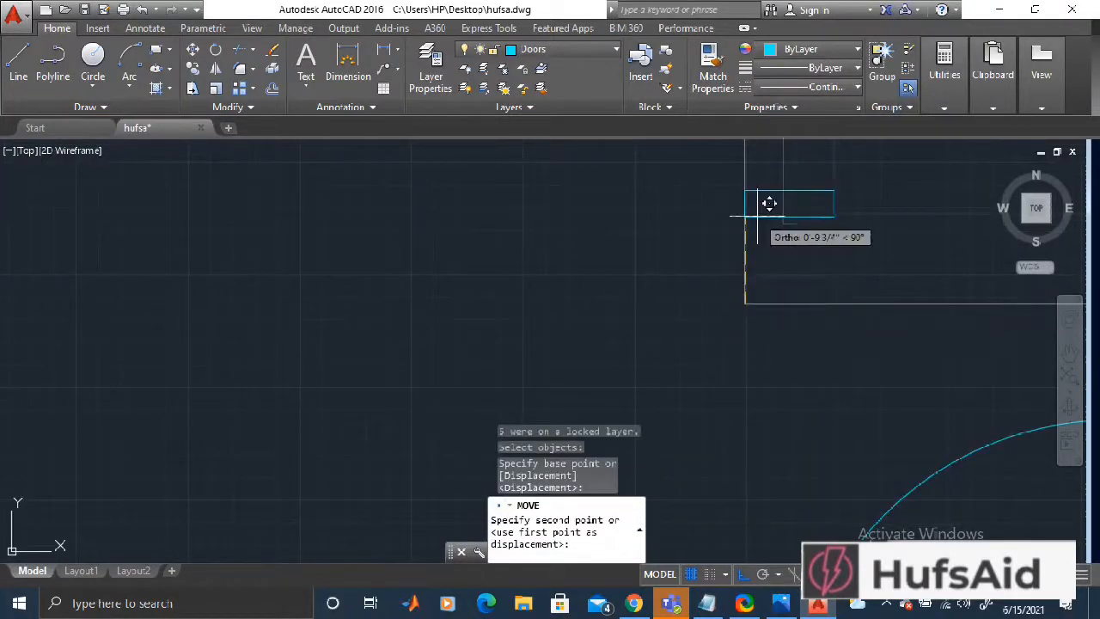
click(767, 181)
scroll(761, 184, down, 3)
middle_drag(761, 184, 775, 293)
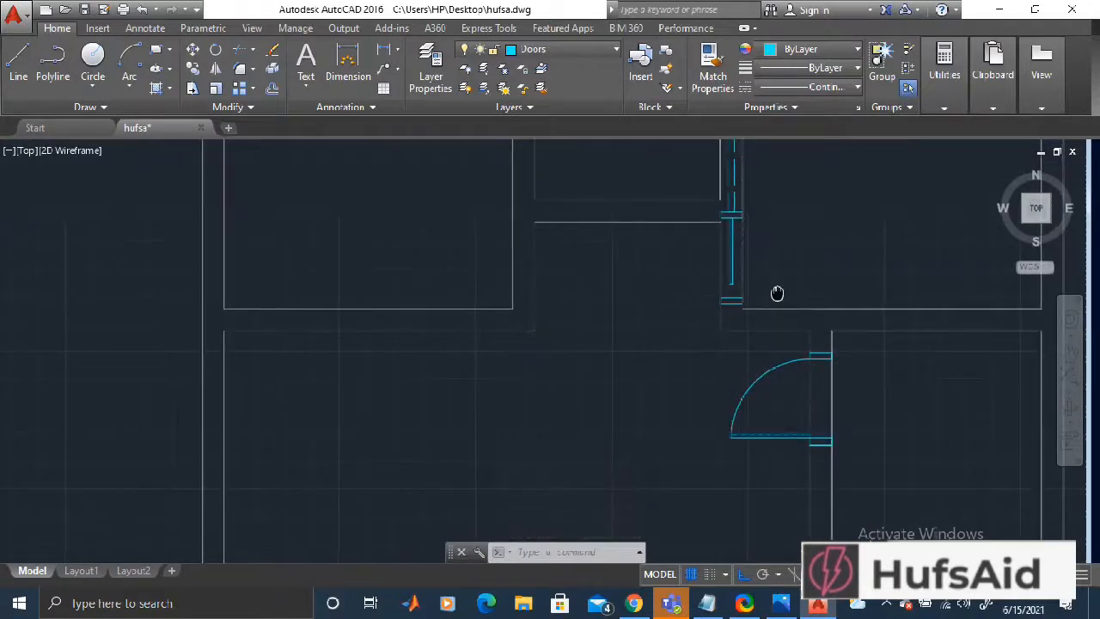
middle_drag(776, 293, 779, 292)
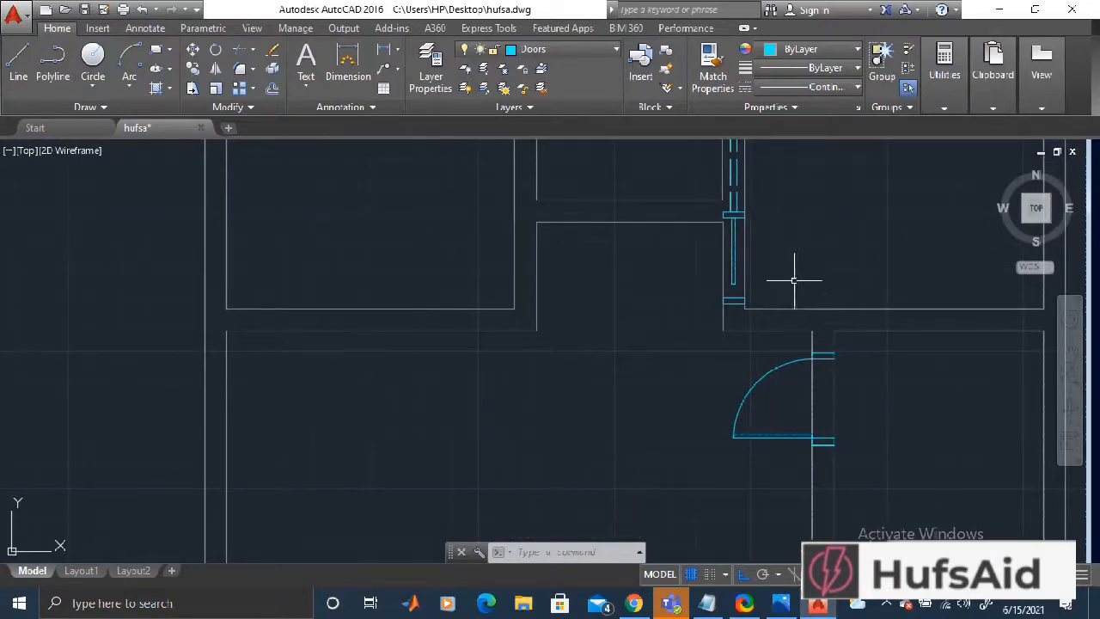
- Move the vertical sliding door from its bottom jamb's lower right corner down level with the lower left inner corner of the adjoining right room
scroll(793, 276, down, 4)
text(m)
key(space)
click(823, 209)
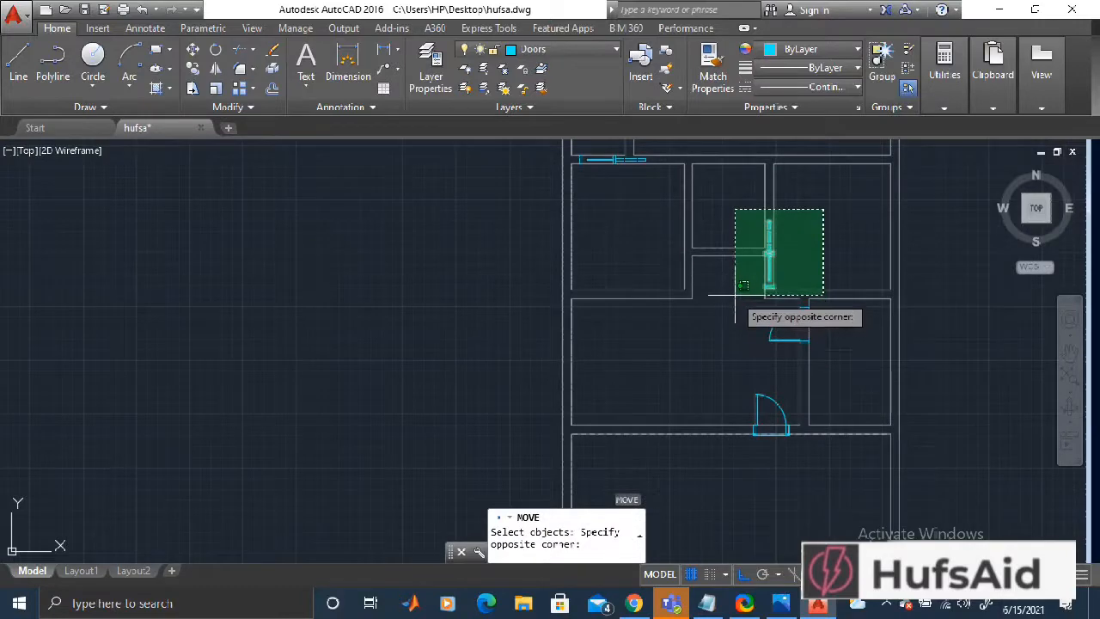
click(735, 296)
scroll(778, 305, up, 5)
key(space)
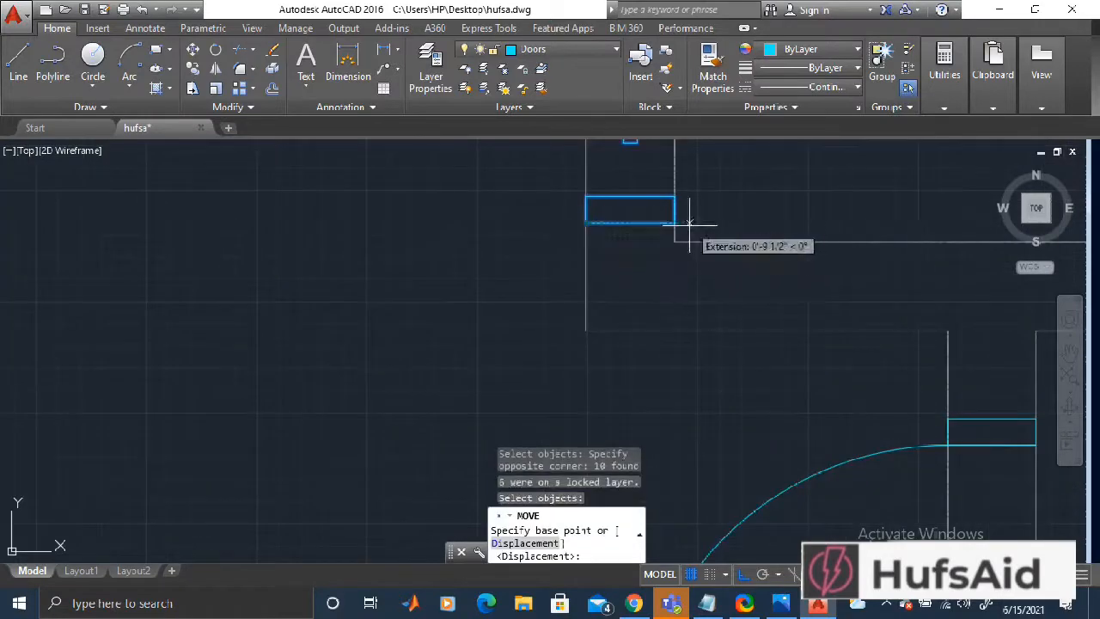
click(676, 222)
click(670, 238)
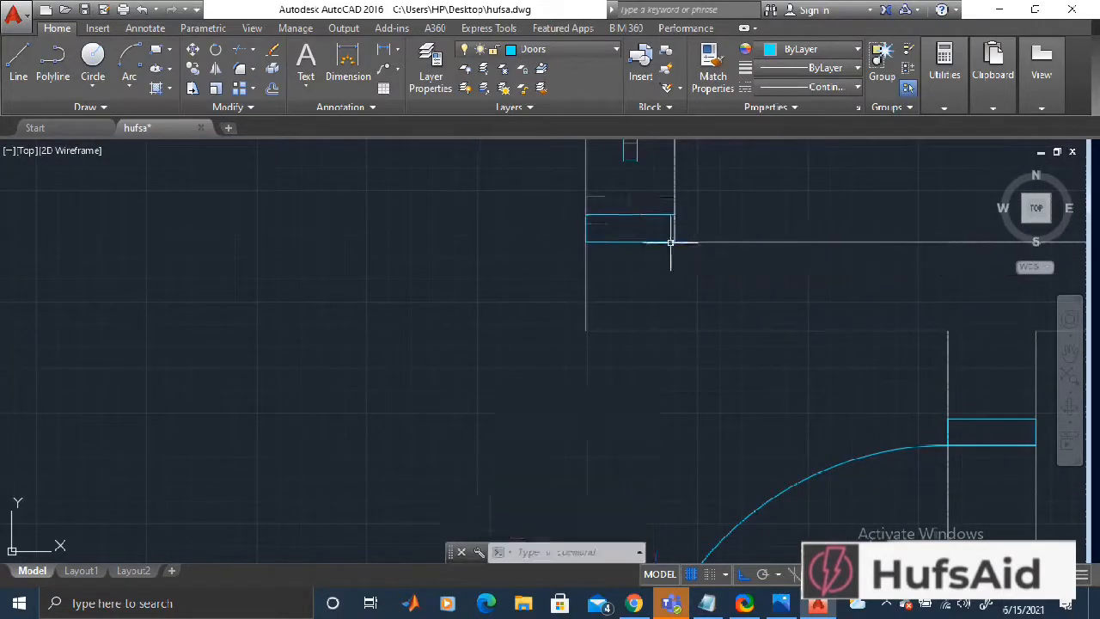
scroll(713, 223, down, 3)
middle_drag(713, 223, 691, 321)
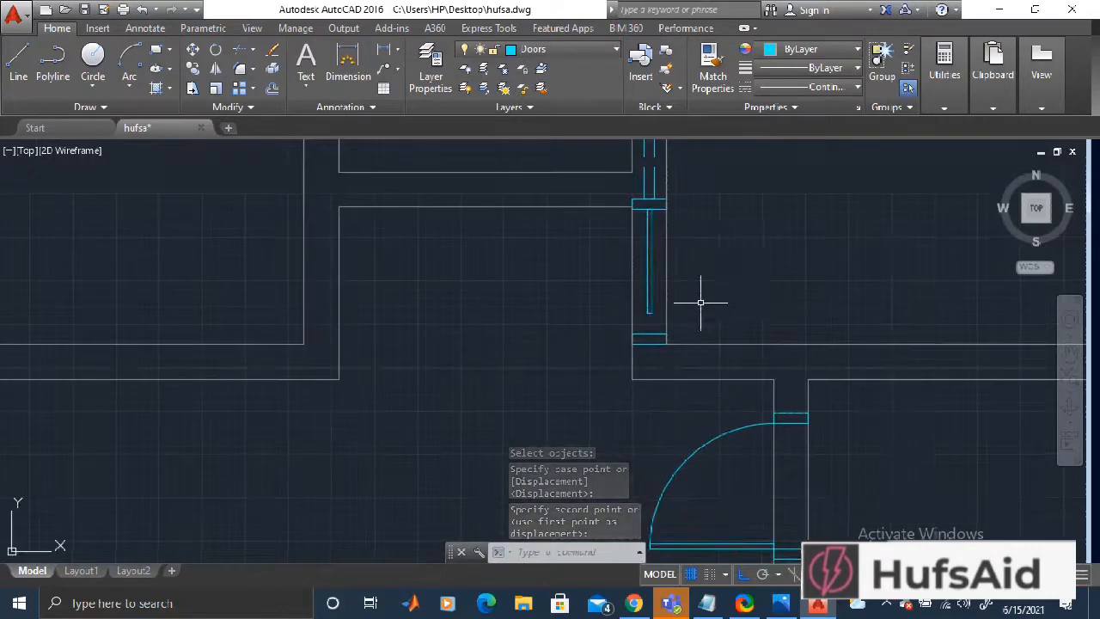
- Copy the original swing door symbol horizontally to the right, into the empty space beside the floor plan
scroll(700, 302, down, 5)
text(co)
key(space)
key(space)
click(169, 395)
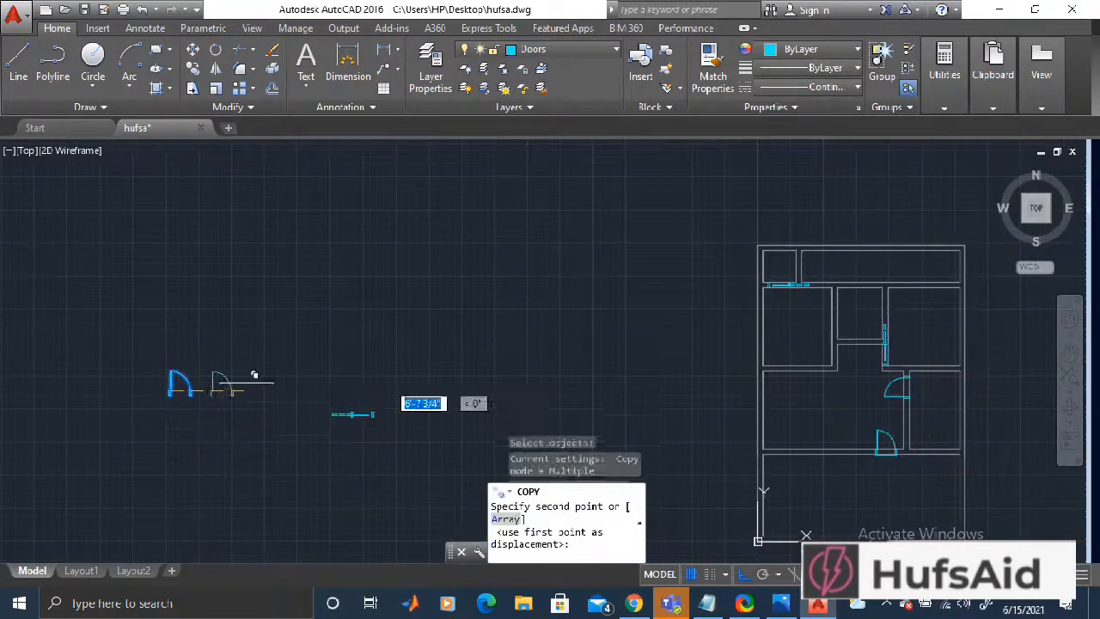
click(660, 391)
key(Escape)
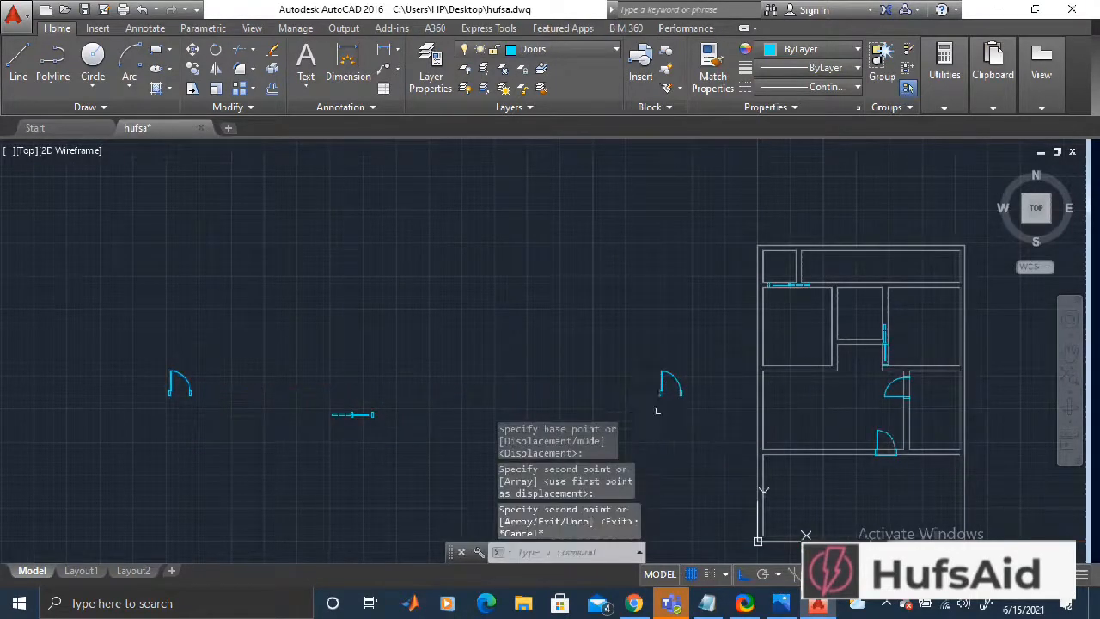
text(ro)
key(space)
click(693, 344)
click(650, 422)
key(space)
click(660, 395)
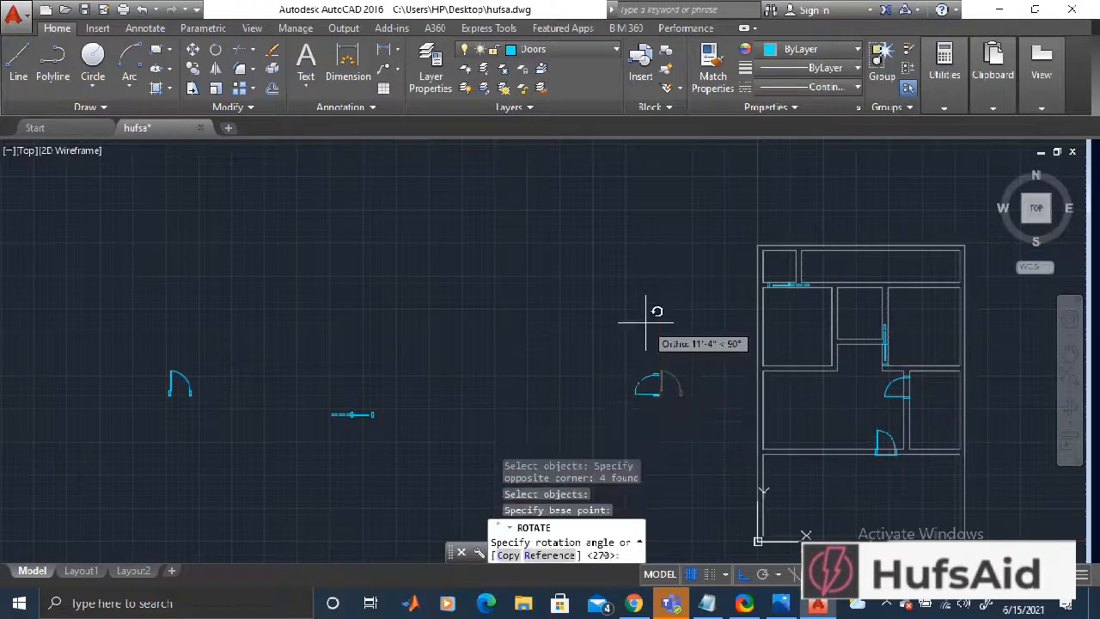
click(700, 403)
- With ortho off, move the swing door copy from its left jamb's lower left corner to the left lower corner of the wall below the small middle room
text(m)
key(space)
scroll(684, 412, up, 7)
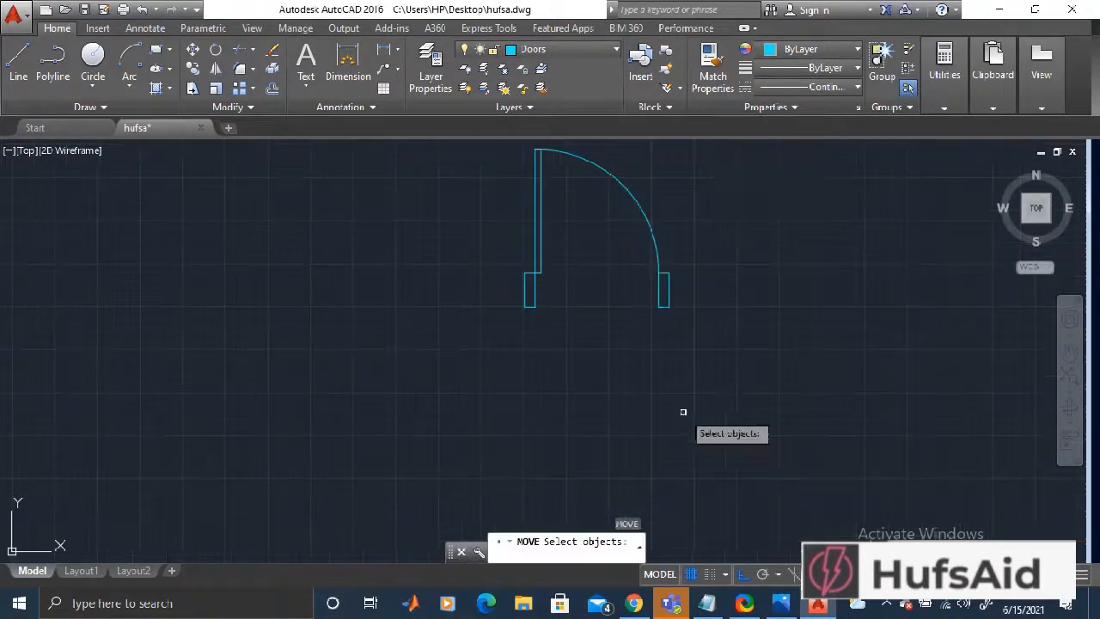
click(715, 156)
click(450, 334)
key(space)
click(525, 307)
middle_drag(614, 317, 296, 342)
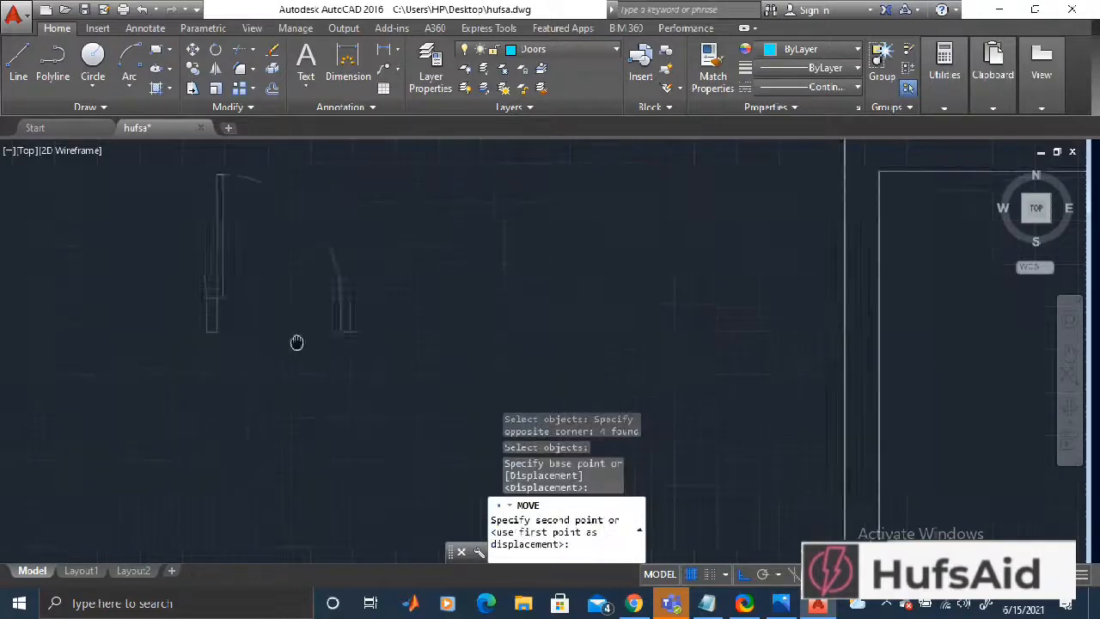
scroll(567, 355, down, 7)
middle_drag(701, 336, 596, 360)
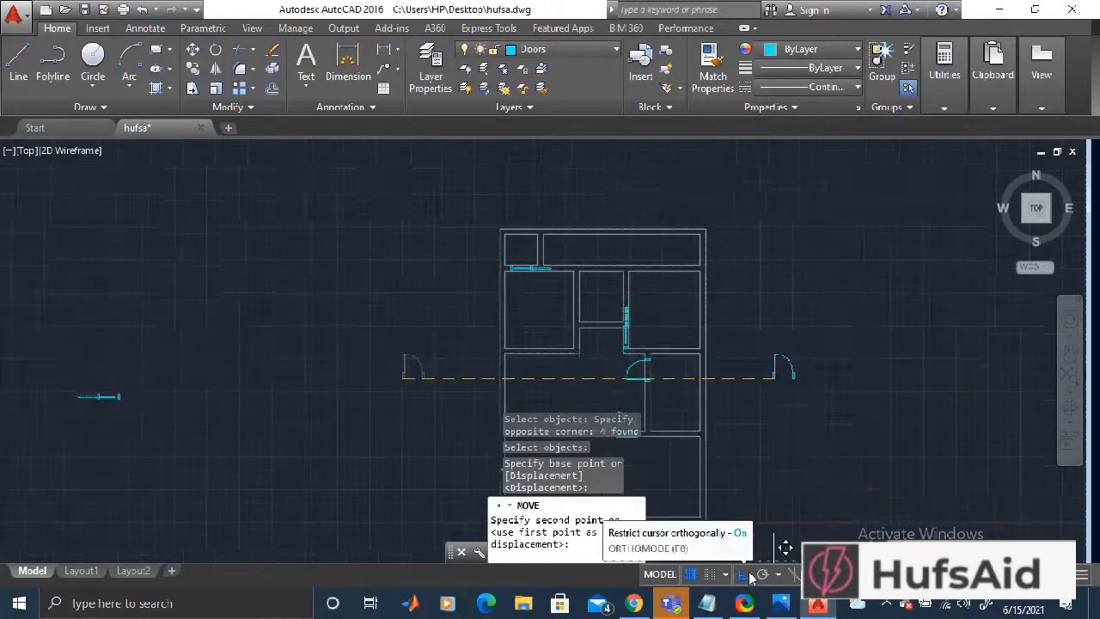
click(749, 578)
scroll(567, 283, up, 8)
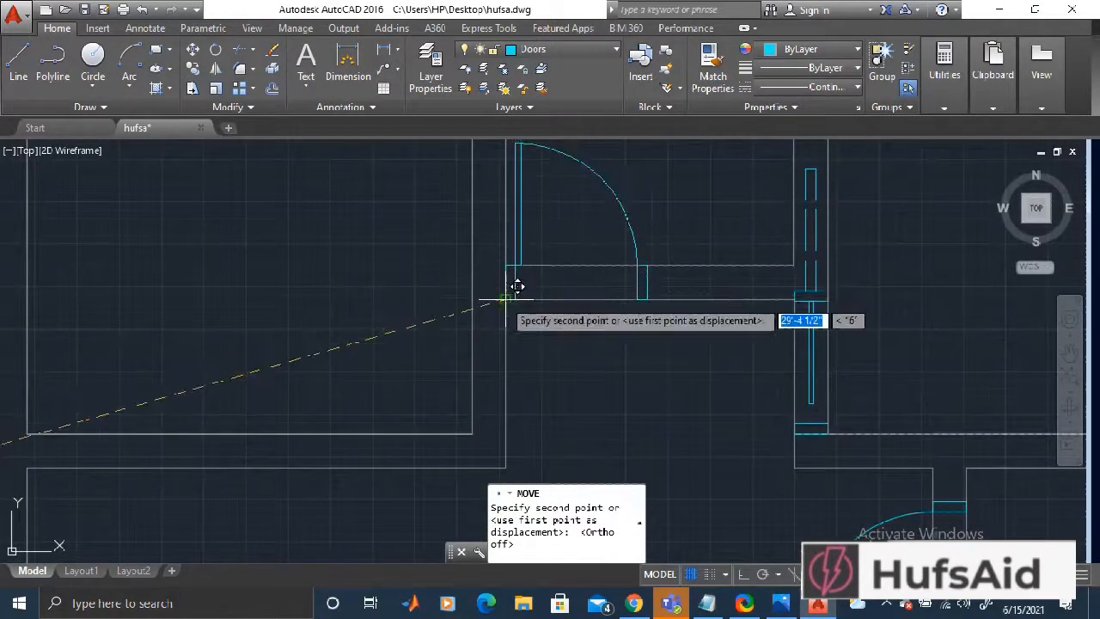
click(516, 288)
- Move the swing door of the small middle room a short distance right along its wall, clear of the corner
key(space)
scroll(657, 224, down, 4)
click(663, 189)
click(603, 301)
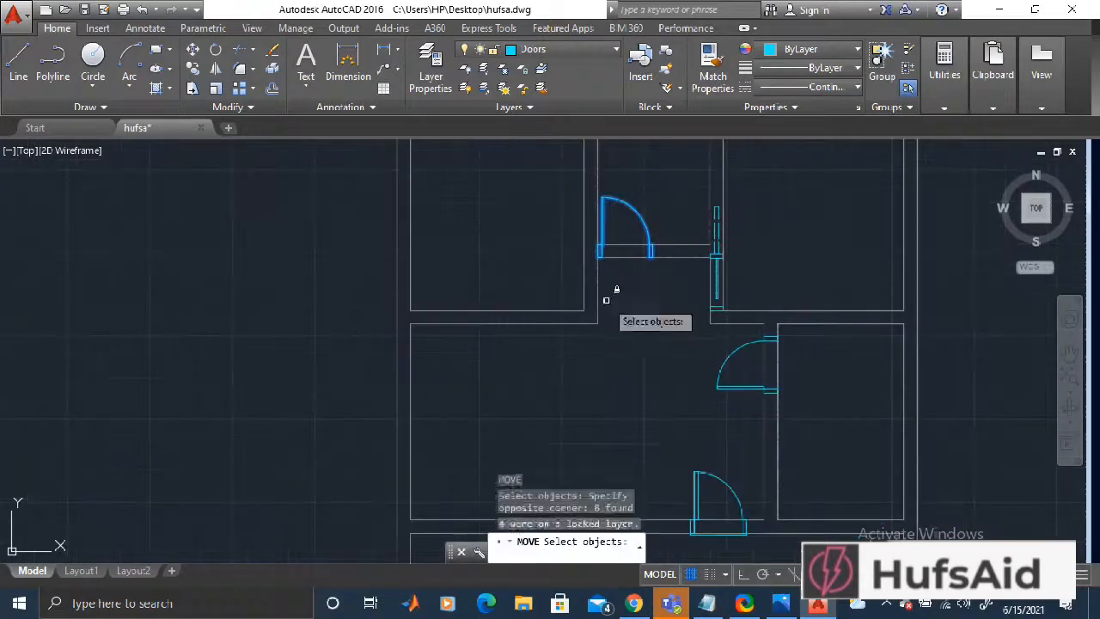
key(space)
scroll(610, 283, up, 4)
click(582, 211)
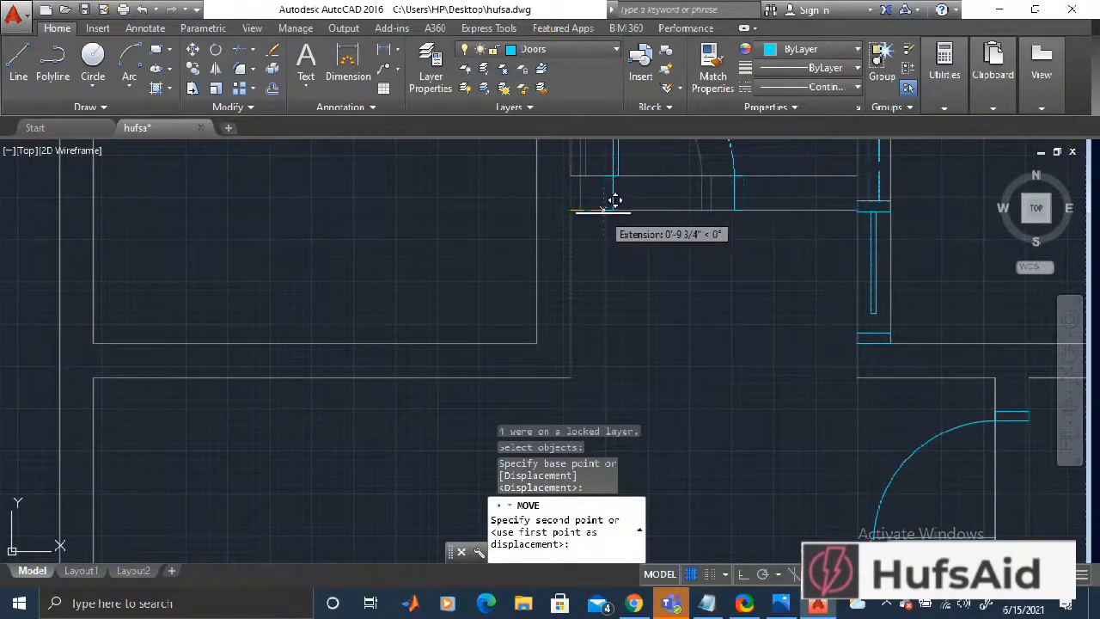
click(593, 210)
scroll(634, 275, down, 6)
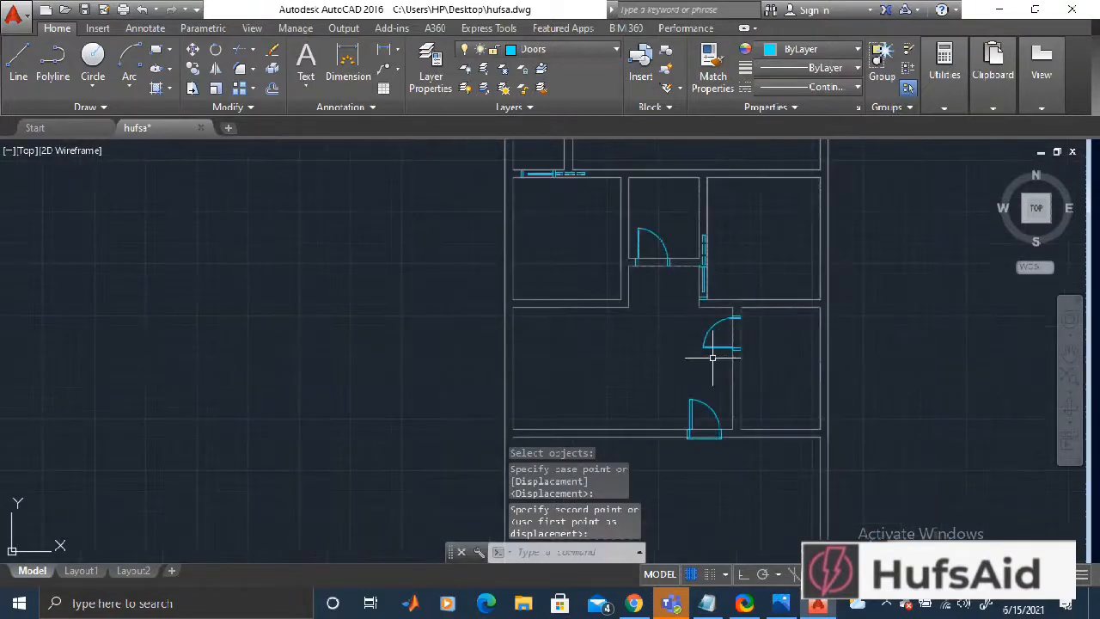
middle_drag(712, 358, 805, 362)
key(space)
click(805, 390)
click(780, 475)
click(847, 395)
click(773, 466)
key(space)
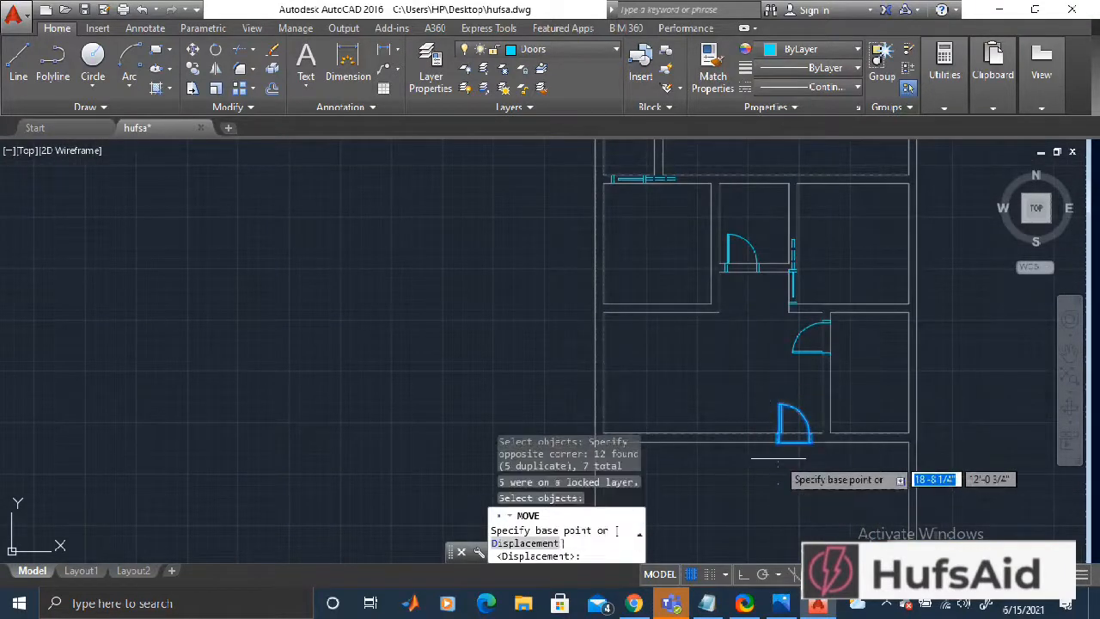
scroll(779, 456, up, 6)
click(767, 360)
middle_drag(883, 180, 673, 401)
scroll(672, 400, down, 6)
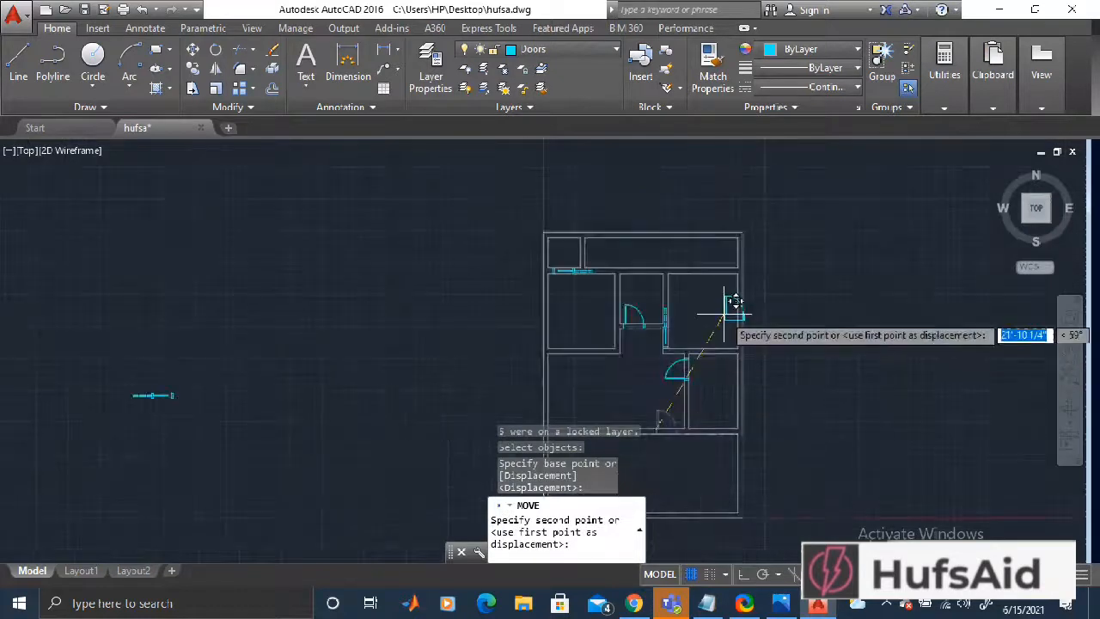
key(Escape)
text(c)
key(space)
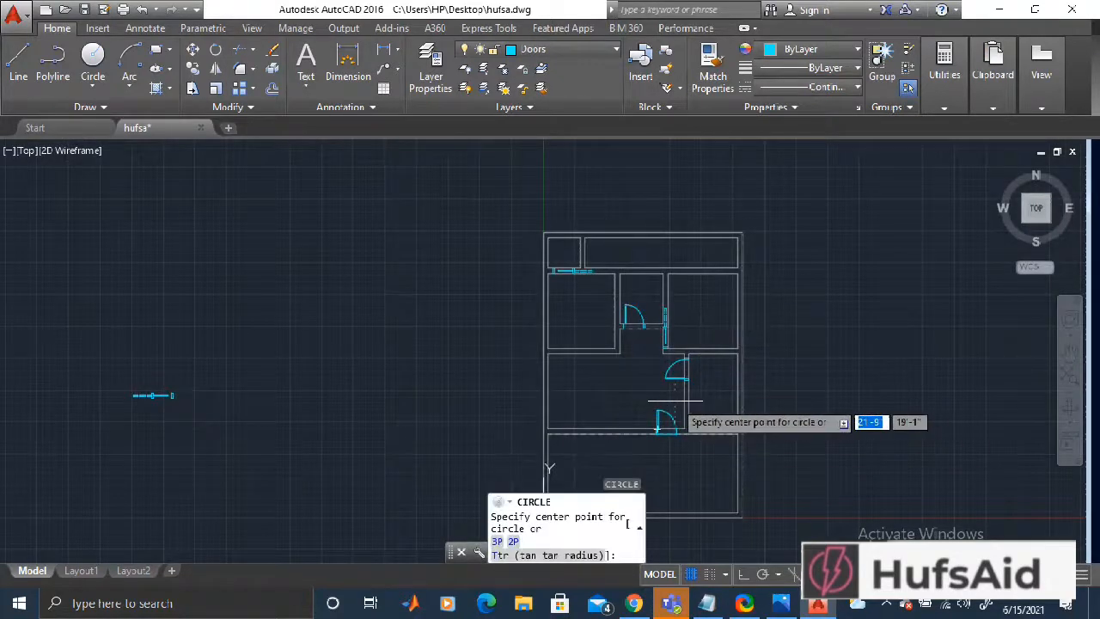
key(Escape)
- Copy the sill swing door by its left jamb's upper left corner to the wall below the long top room, at the vertical sliding door's wall
key(space)
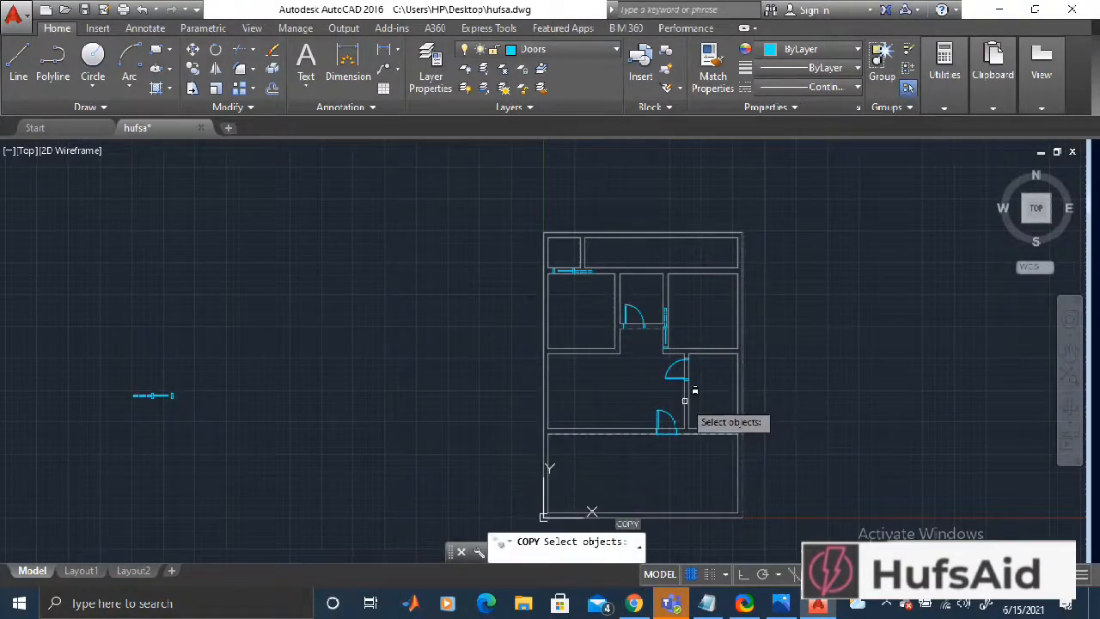
click(697, 401)
click(644, 458)
key(space)
scroll(652, 446, up, 7)
click(682, 341)
scroll(724, 289, down, 8)
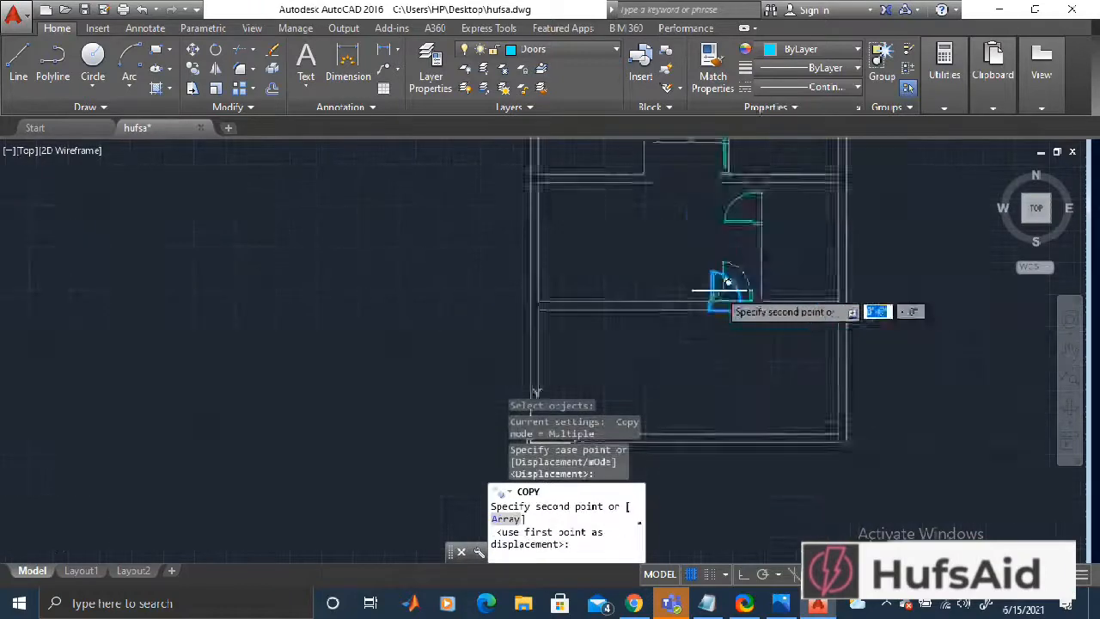
scroll(613, 314, up, 9)
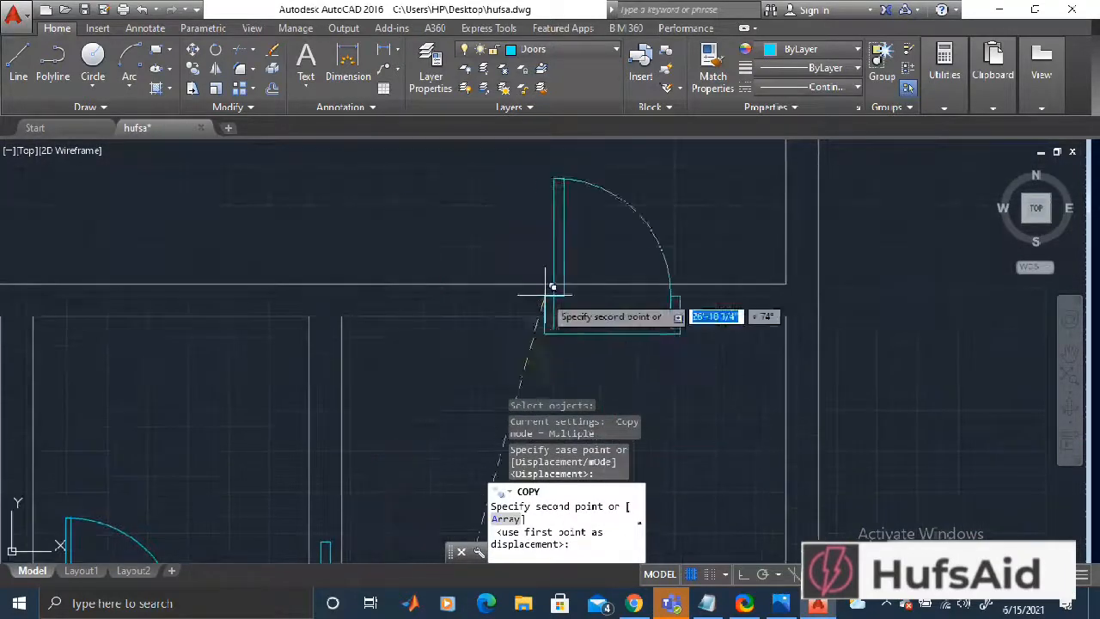
click(519, 290)
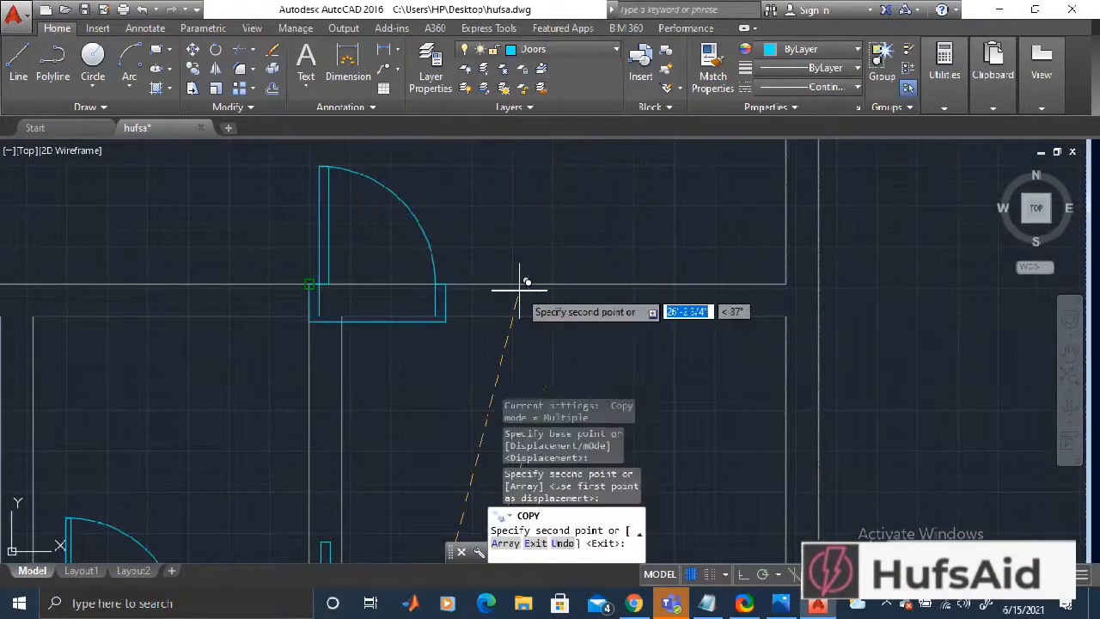
key(Escape)
text(m)
key(space)
click(481, 178)
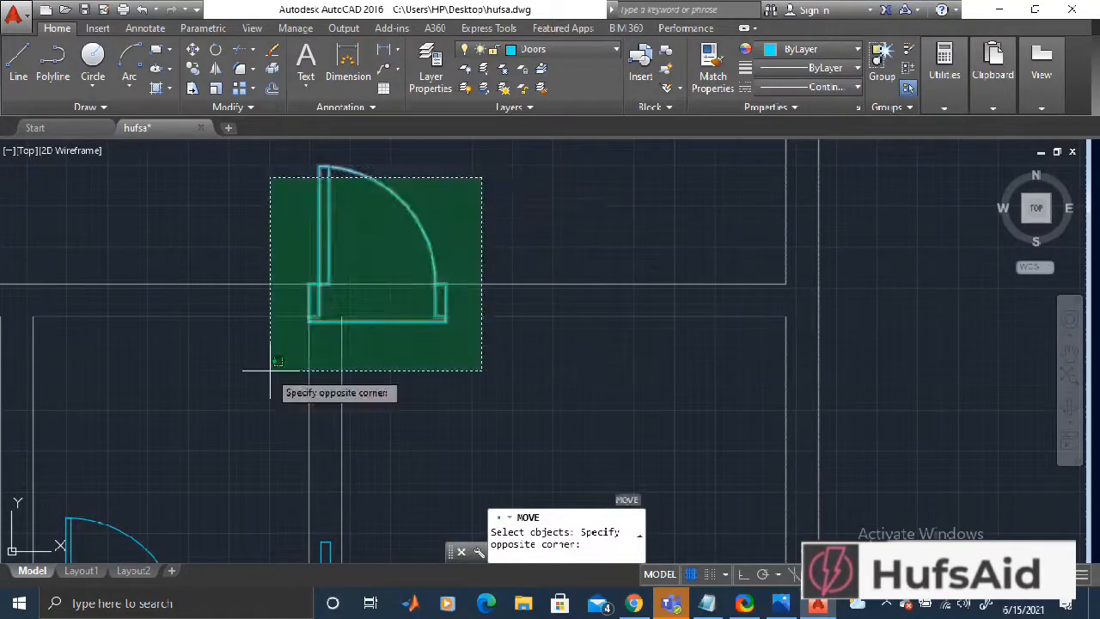
scroll(284, 378, down, 2)
middle_drag(284, 379, 488, 337)
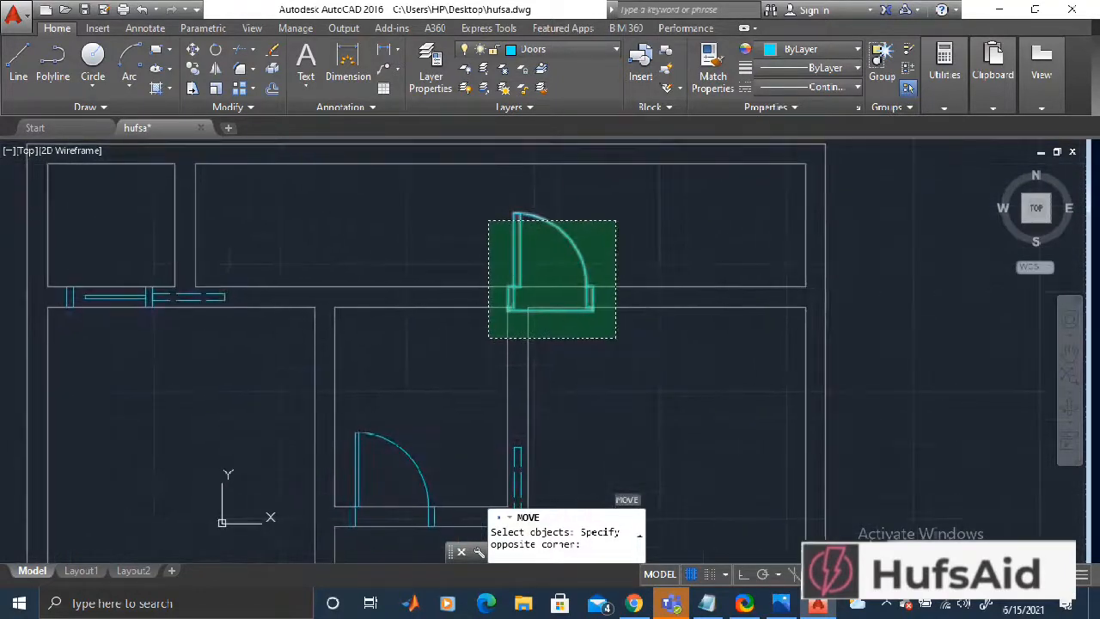
click(488, 337)
key(space)
click(505, 312)
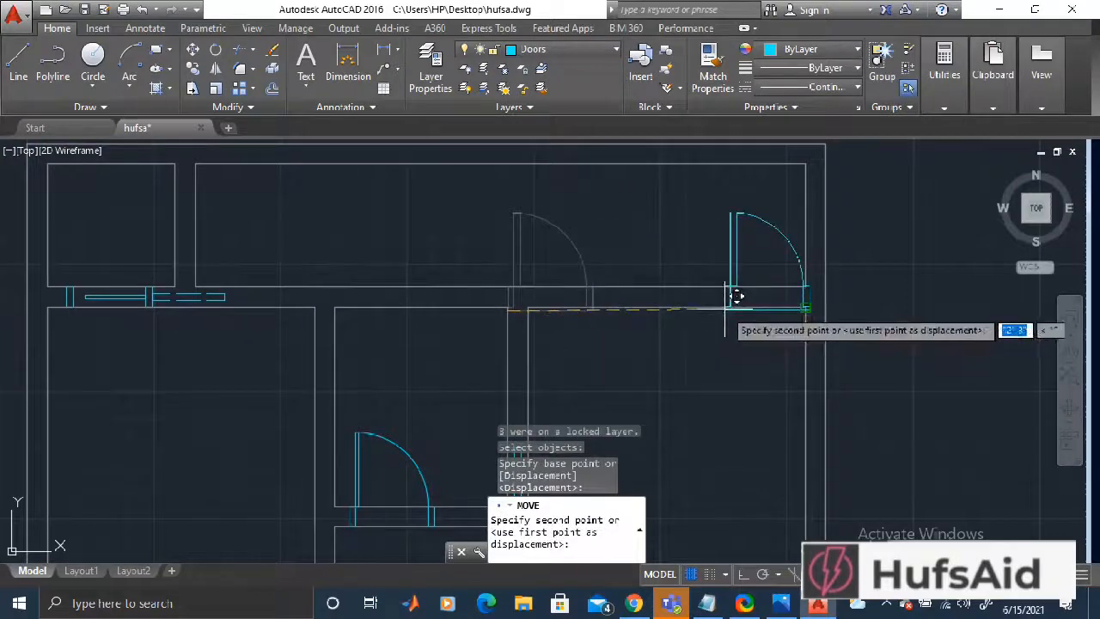
key(Escape)
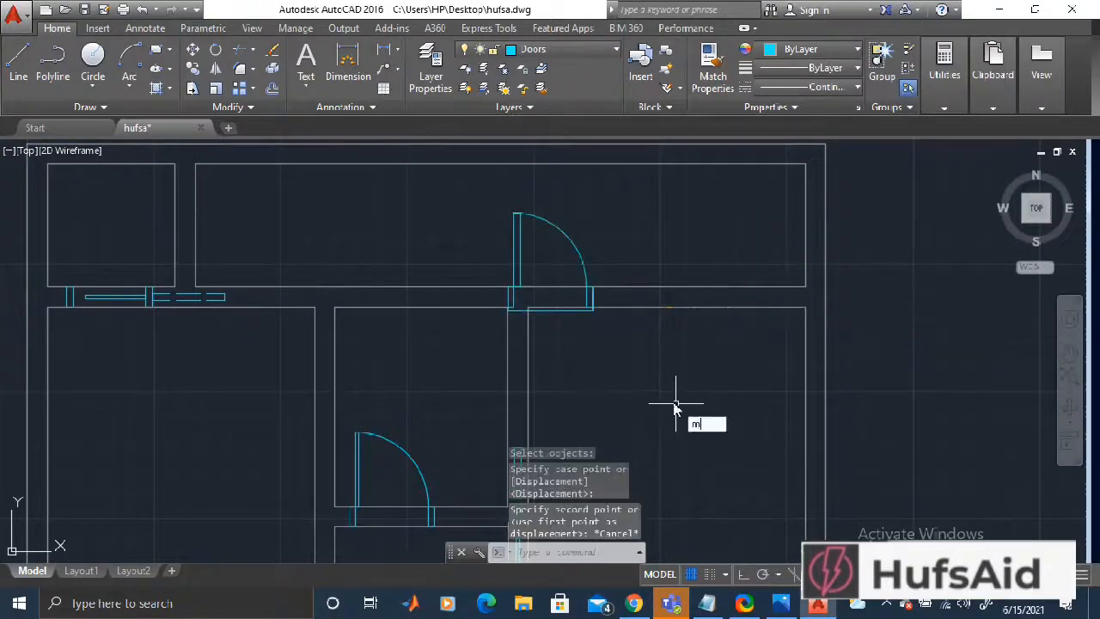
- With ortho on and object snap off, move the sill swing door copy about 8'-3 1/2" horizontally right, close to the right exterior wall
key(Return)
click(633, 235)
click(535, 339)
key(space)
scroll(590, 309, up, 5)
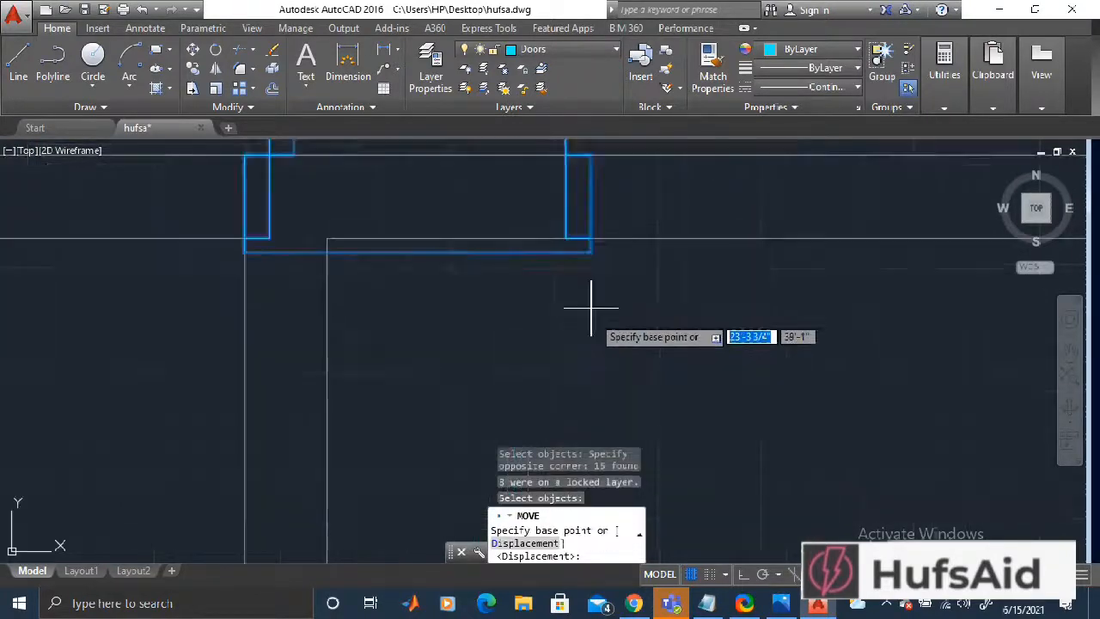
click(590, 239)
middle_drag(687, 280, 112, 338)
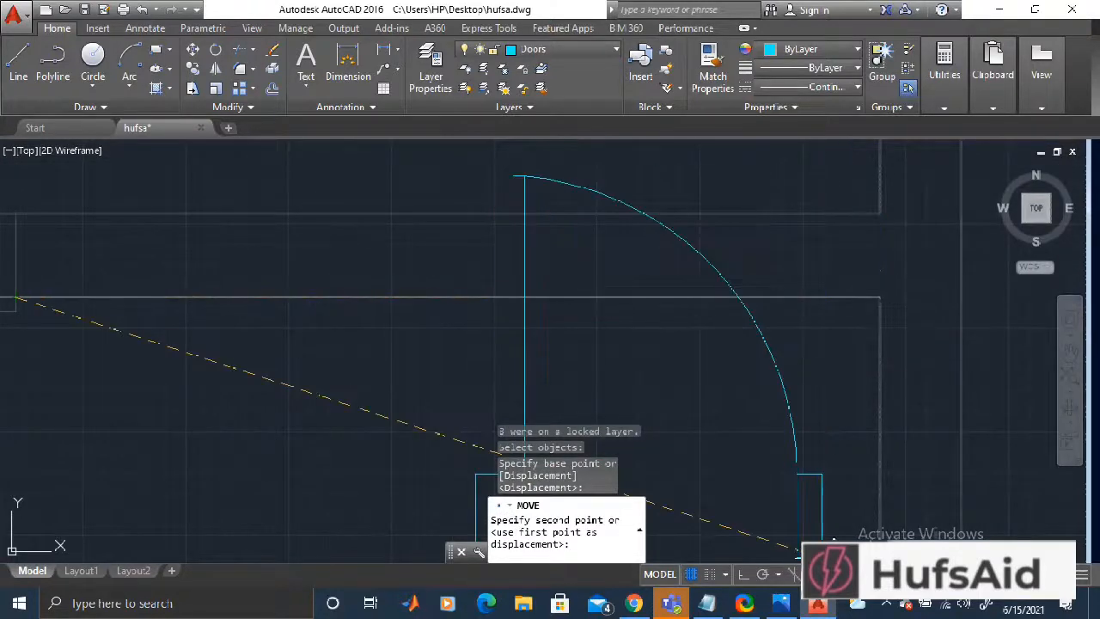
key(F8)
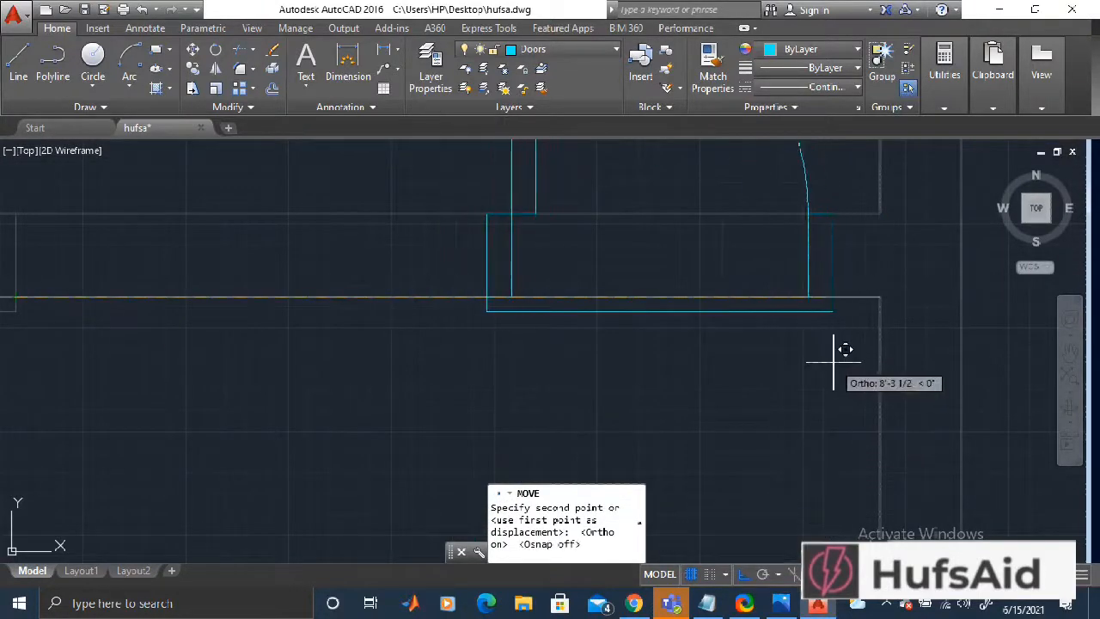
key(Escape)
- With object snap on, copy the small middle room's swing door by its left jamb's lower left corner to the left end of the wall below the left room
scroll(835, 361, down, 5)
scroll(822, 447, down, 2)
middle_drag(822, 447, 672, 201)
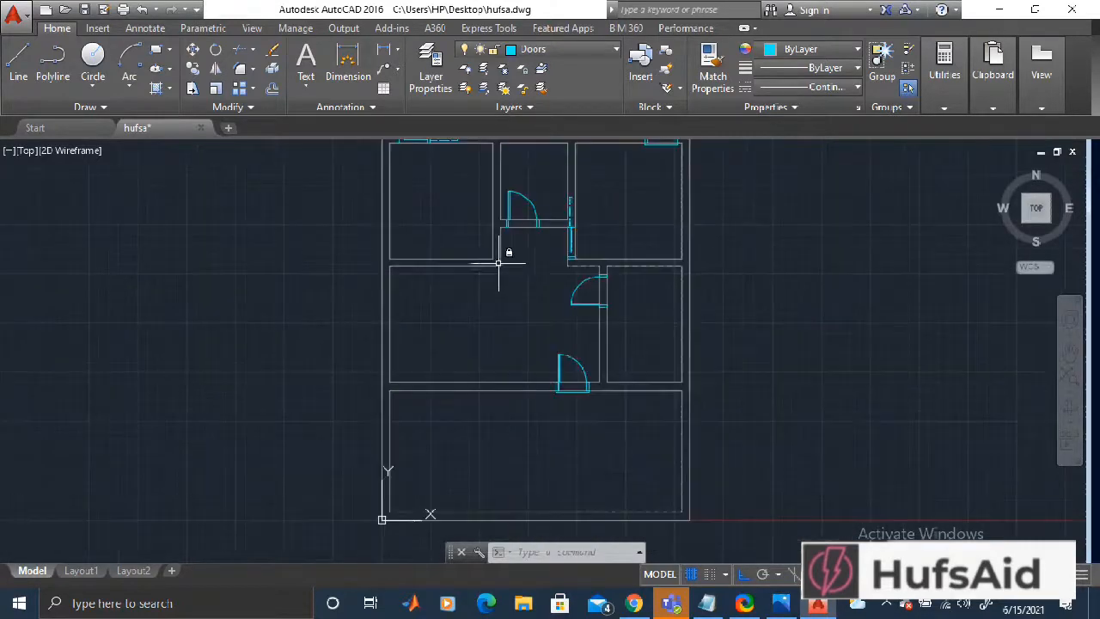
text(co)
key(Return)
click(546, 192)
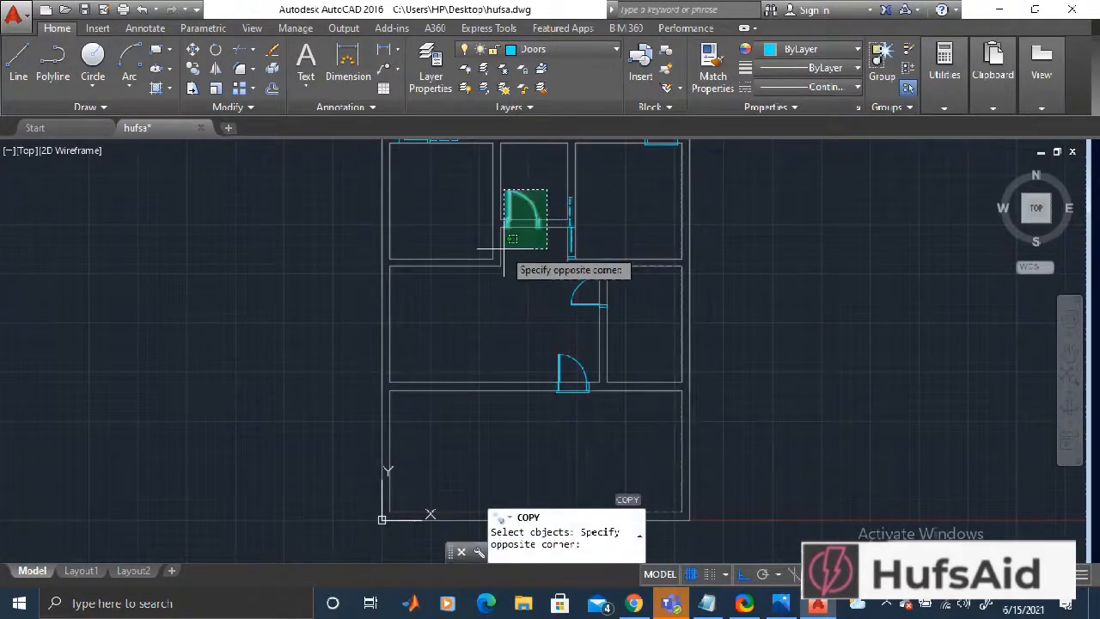
click(505, 248)
key(Return)
scroll(487, 194, up, 4)
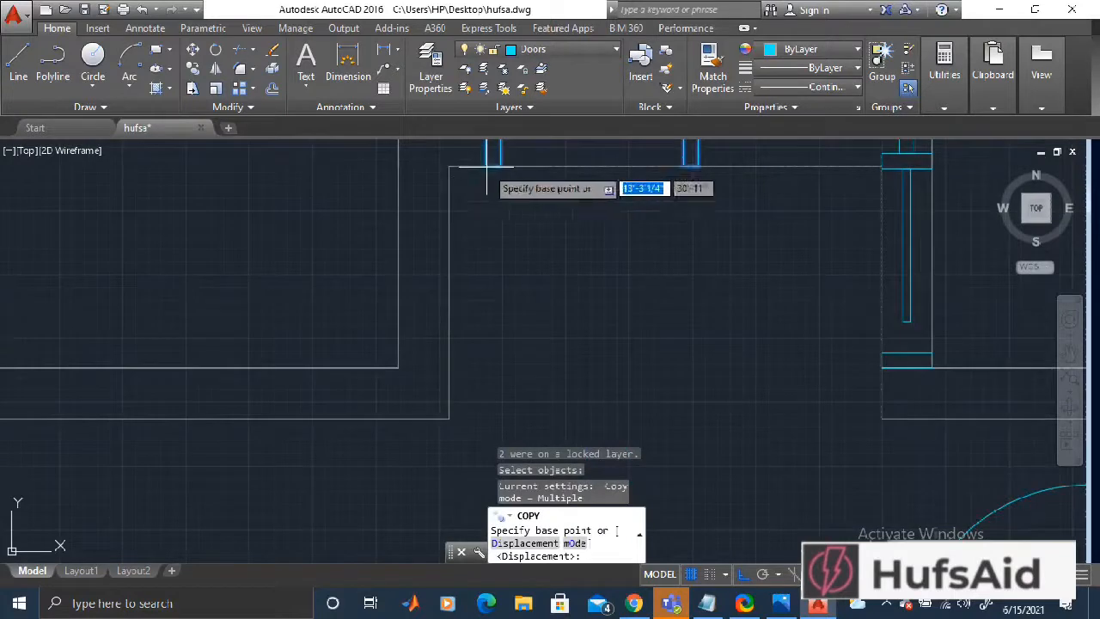
key(F3)
click(469, 161)
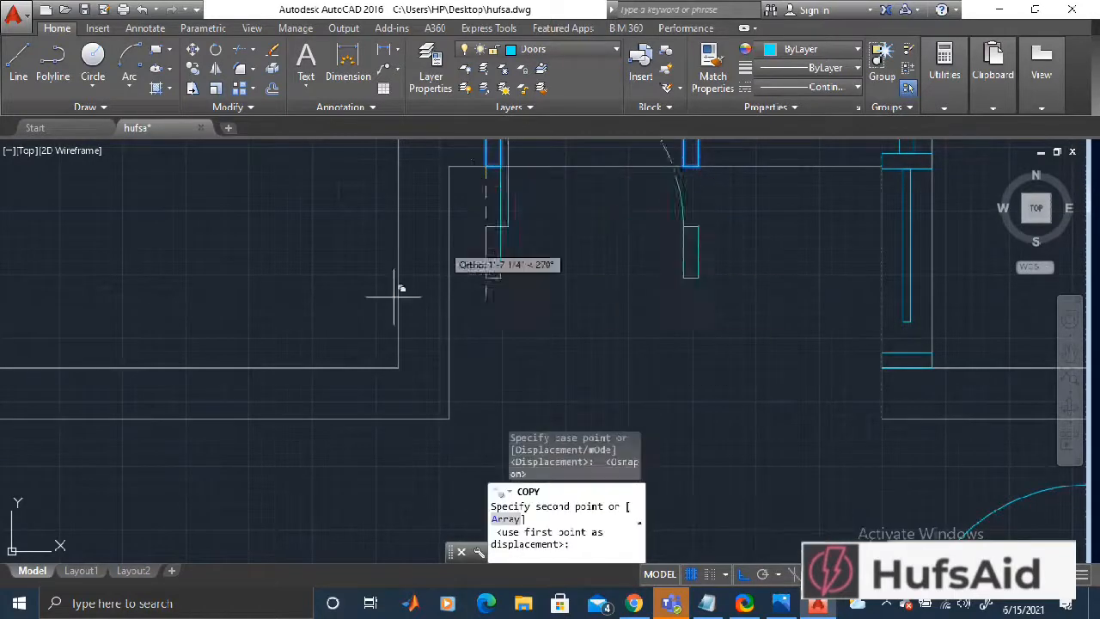
scroll(408, 392, up, 5)
scroll(288, 365, down, 4)
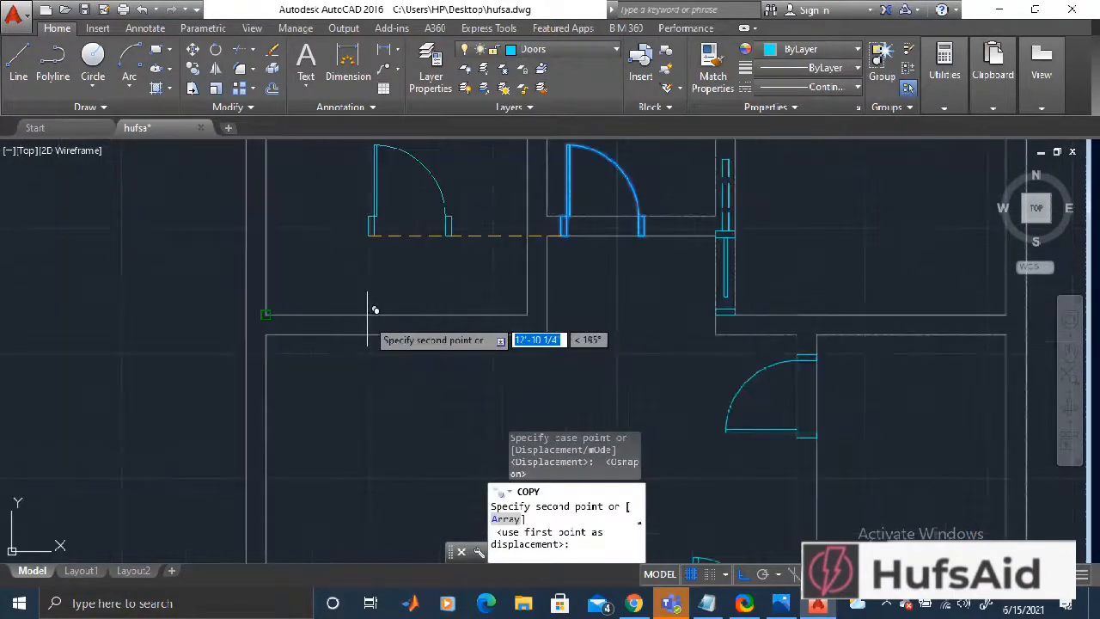
click(297, 320)
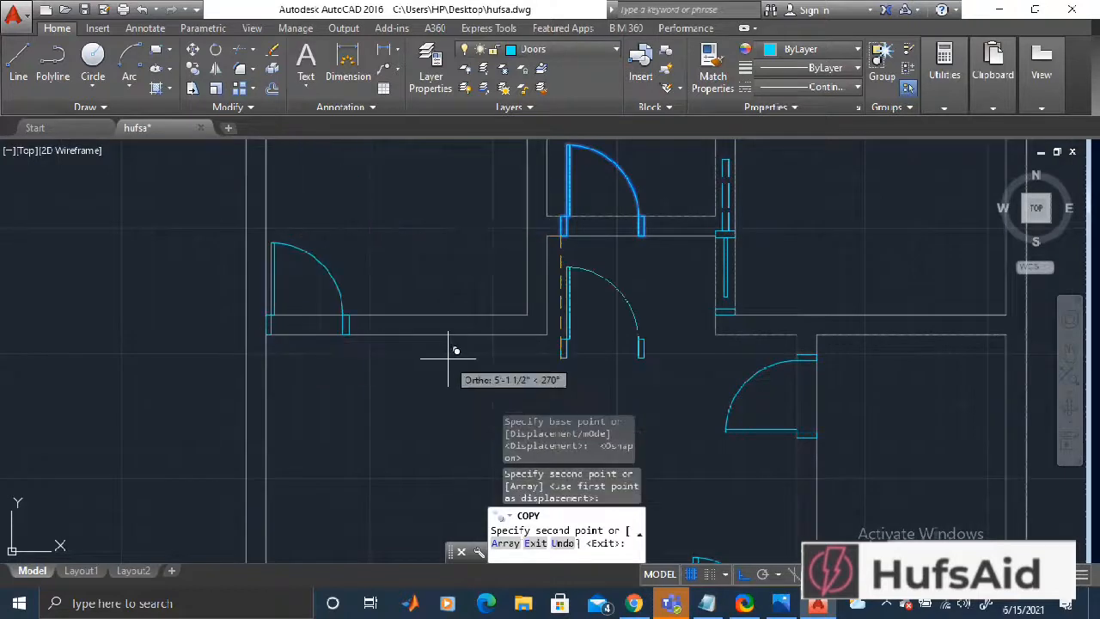
key(Return)
- With object snap off, move the left room's swing door a short distance horizontally right along its wall, clear of the left exterior wall
text(m)
key(Return)
click(365, 240)
click(313, 362)
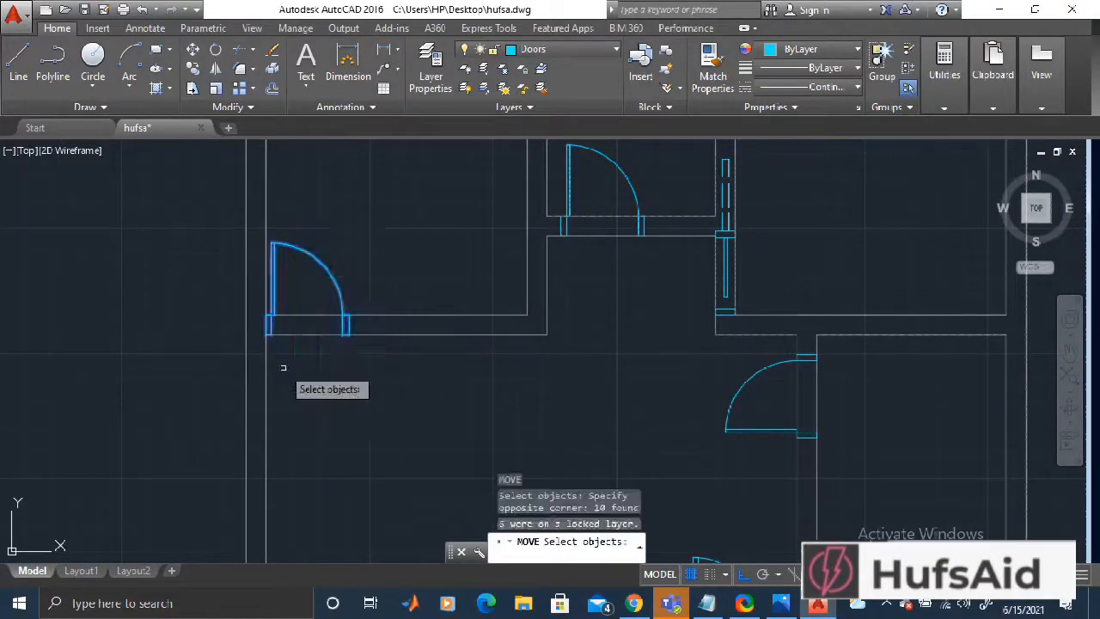
key(Return)
click(267, 335)
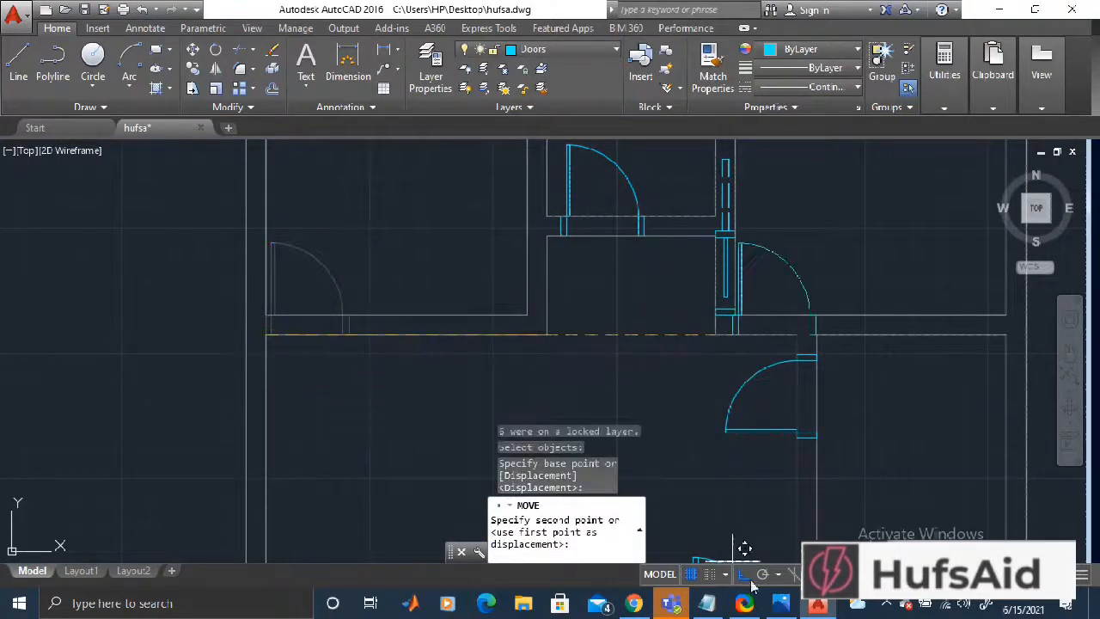
key(F3)
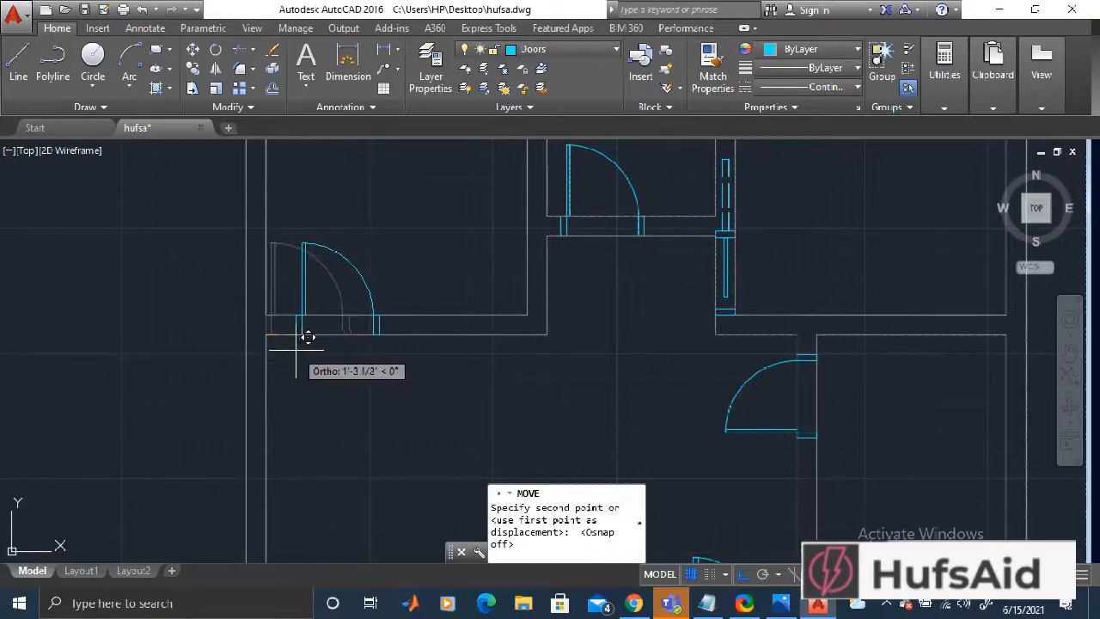
scroll(366, 352, down, 4)
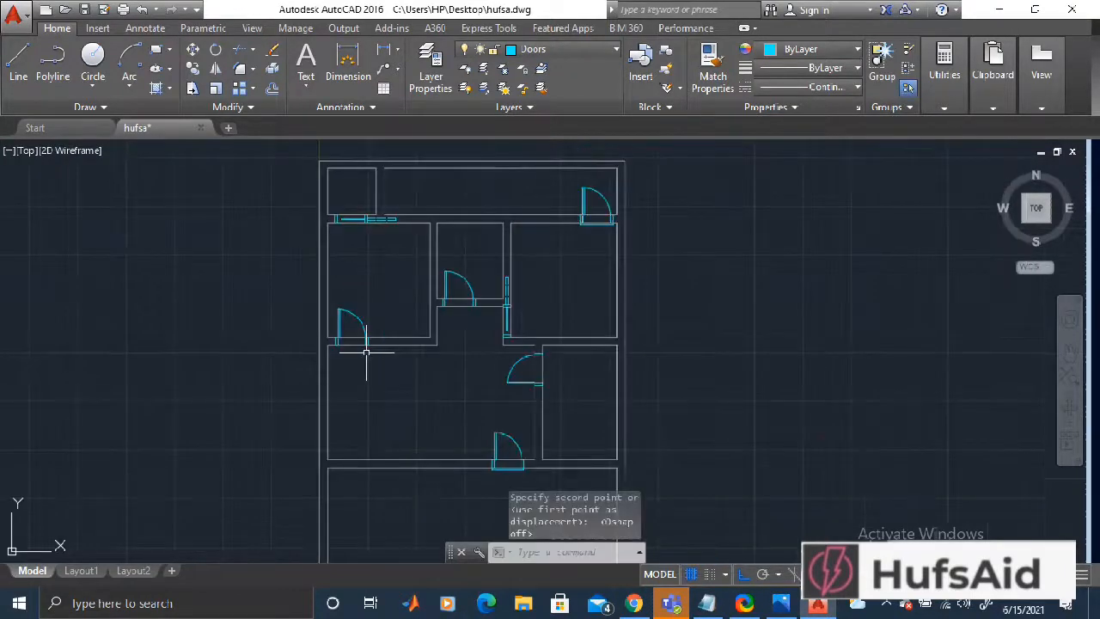